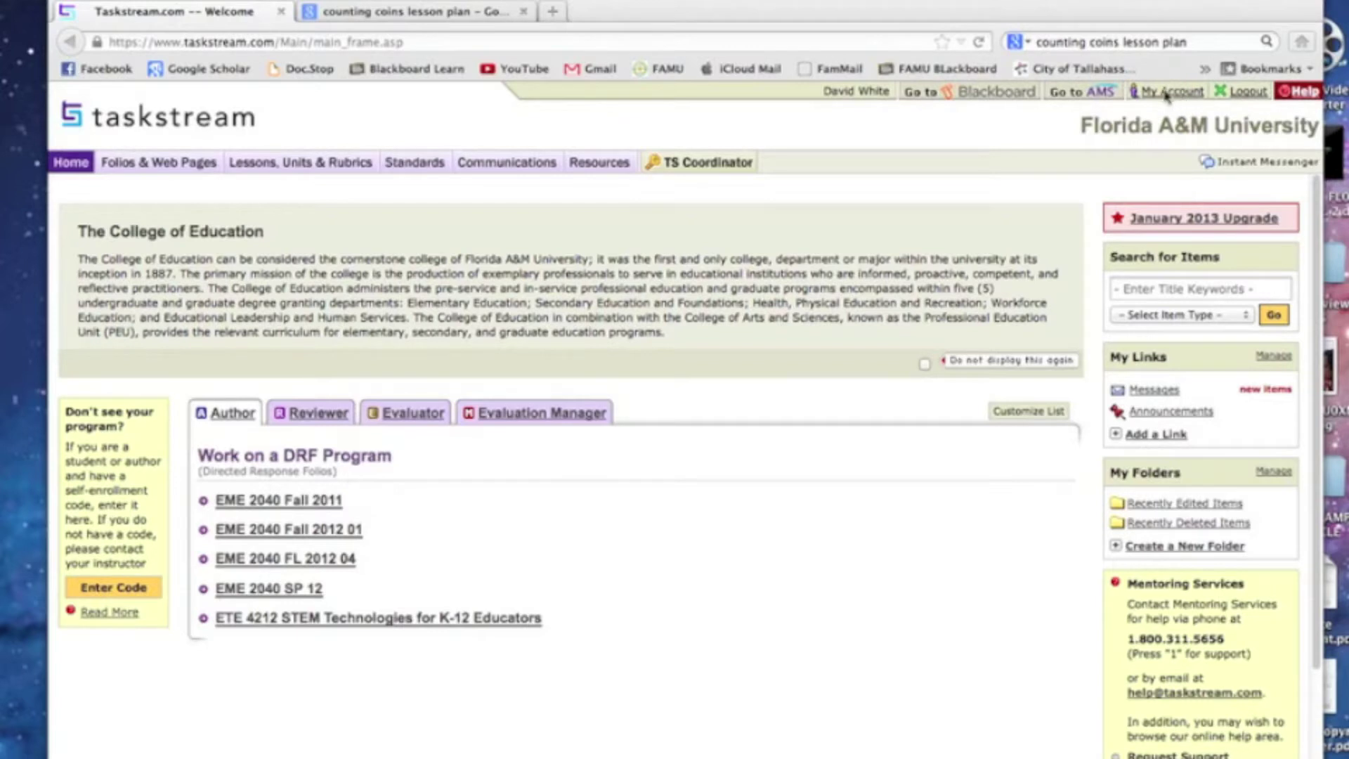
# Look over the account details page, then return to the Taskstream home page
pyautogui.click(1168, 95)
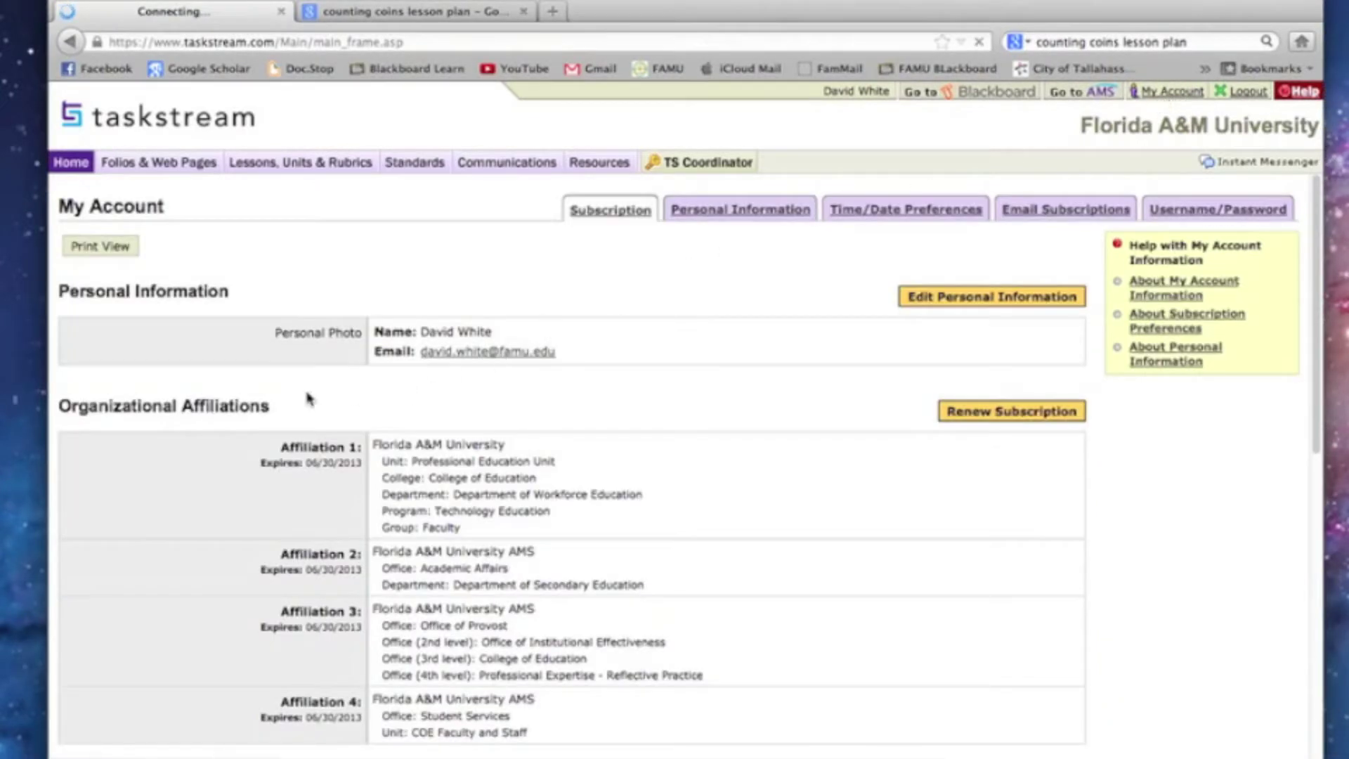
pyautogui.scroll(-5, 305, 397)
pyautogui.scroll(-7, 301, 398)
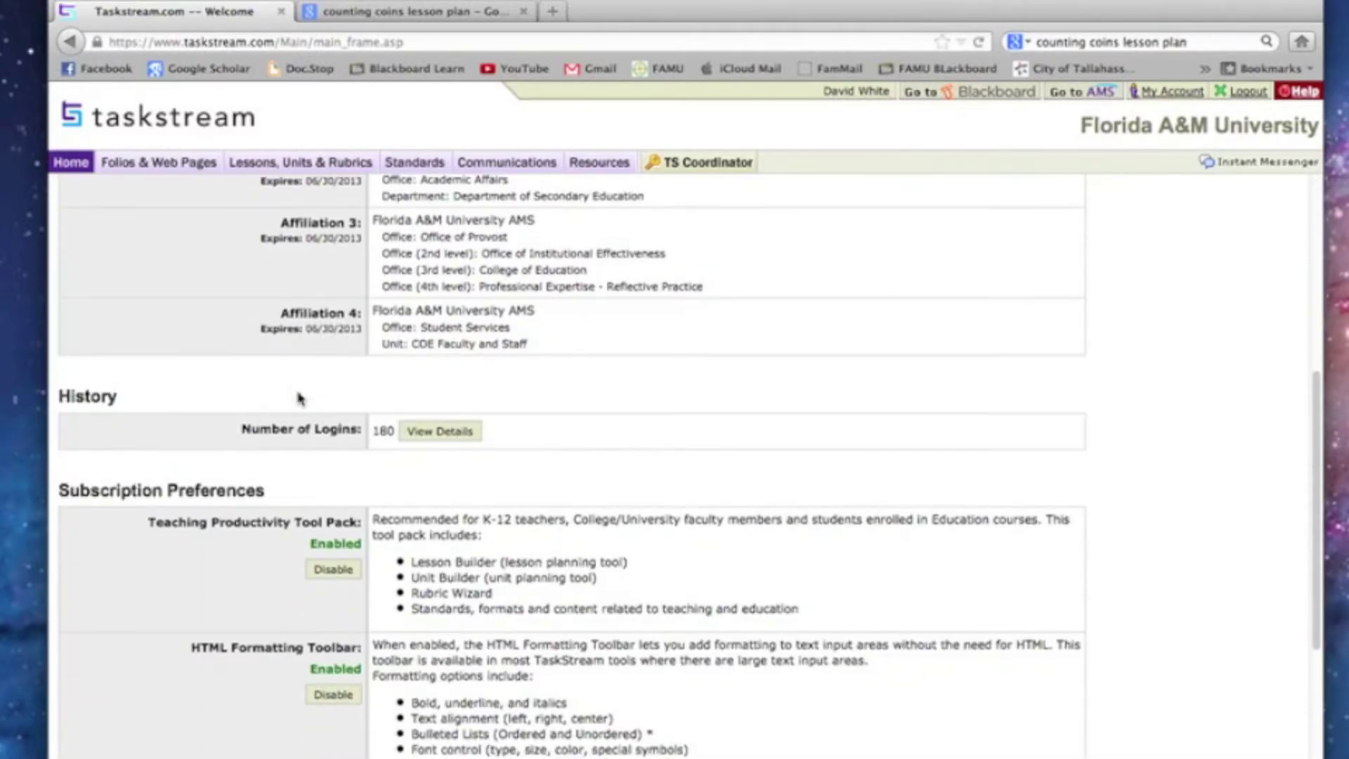
pyautogui.scroll(-2, 301, 398)
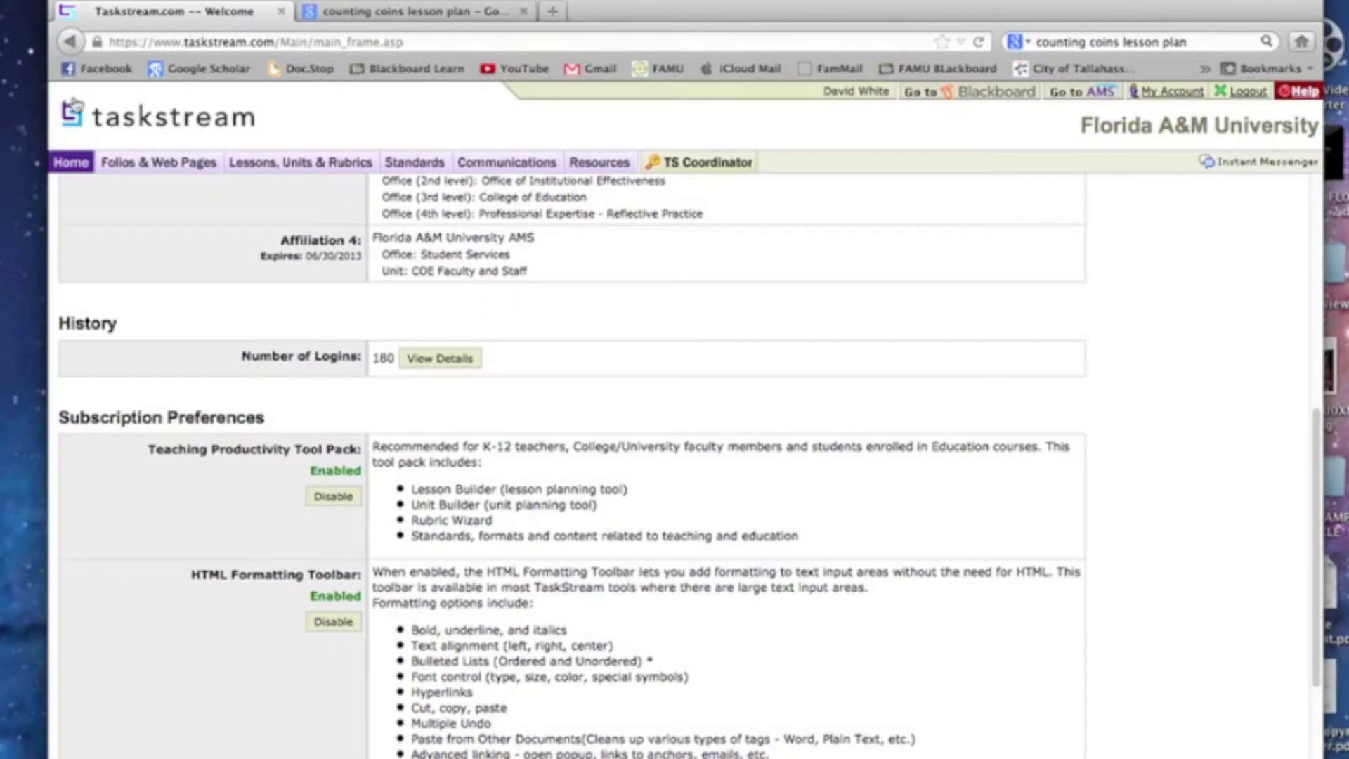
pyautogui.click(79, 169)
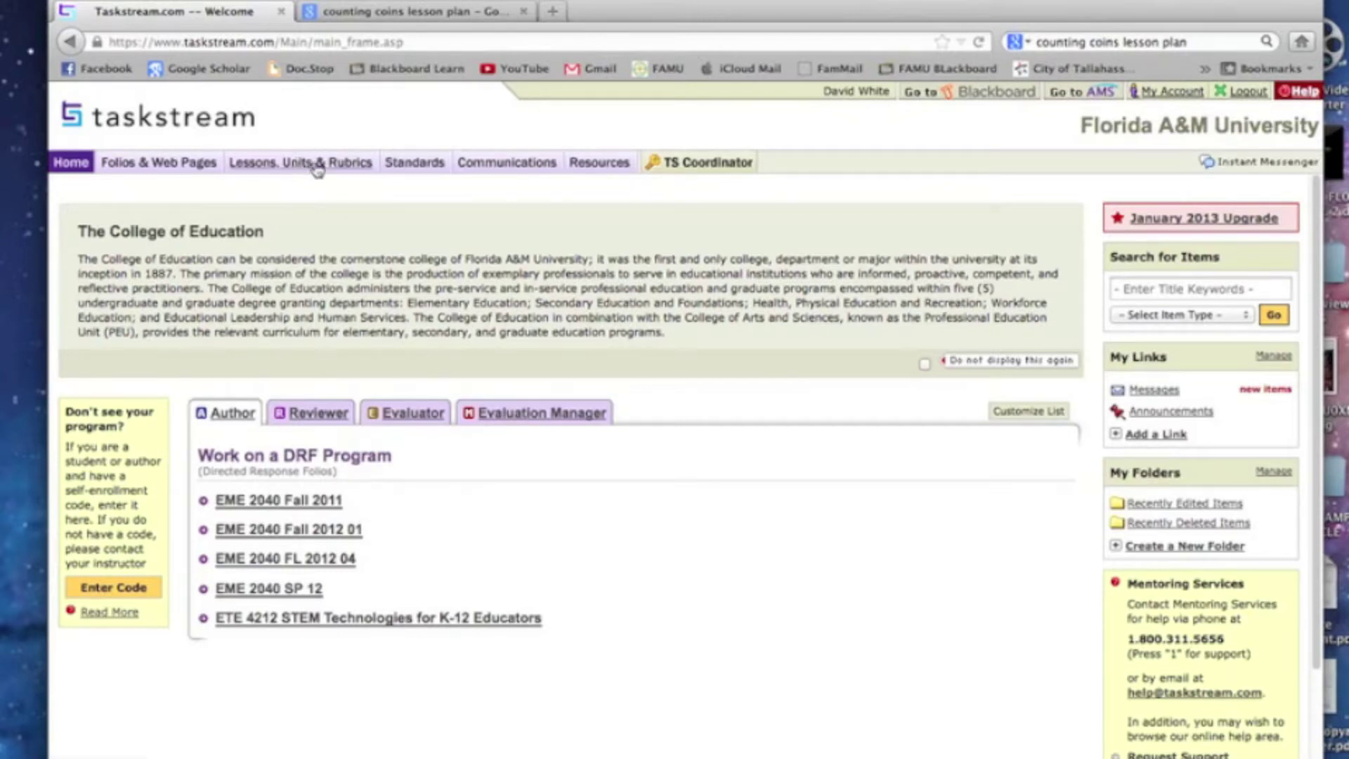
# In the Lesson Builder, create 'Counting Coins Lesson' using the Florida A&M Lesson Plan format
pyautogui.click(314, 163)
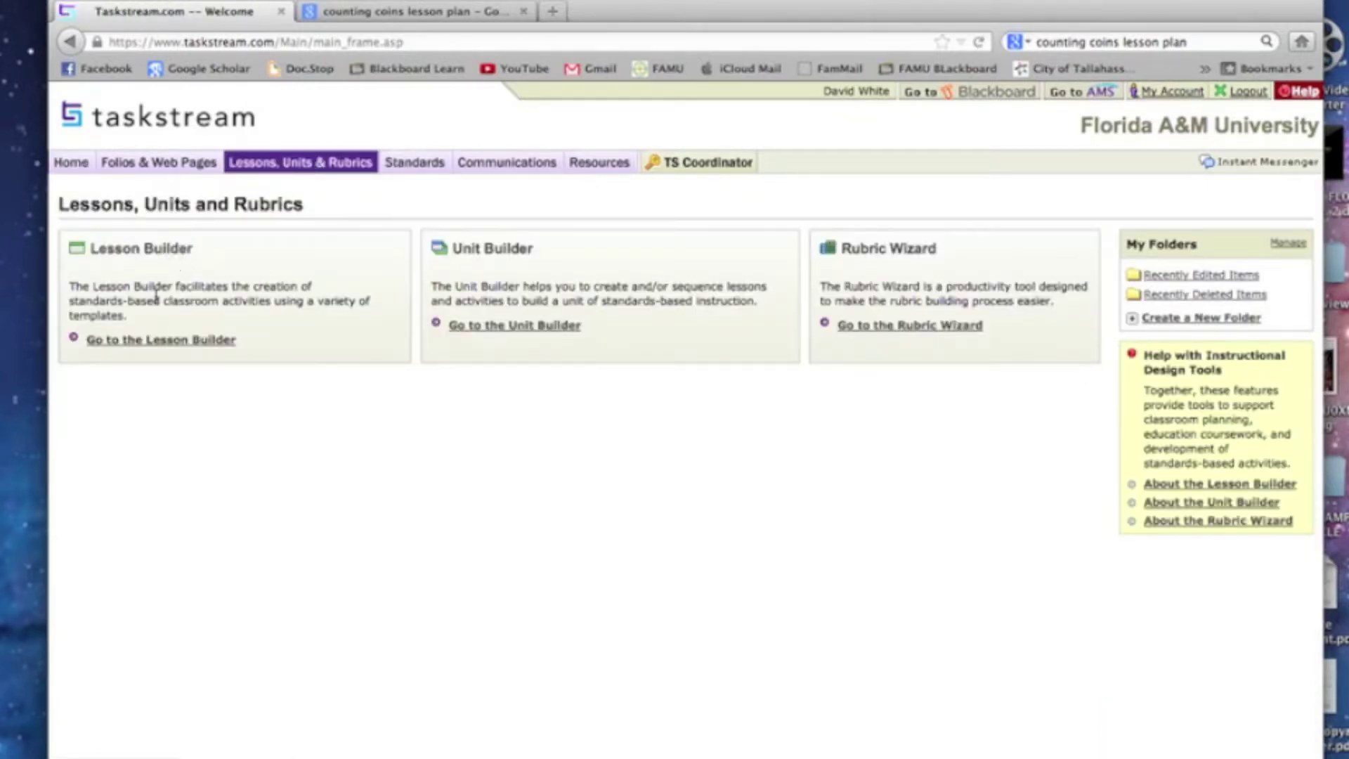
pyautogui.click(149, 343)
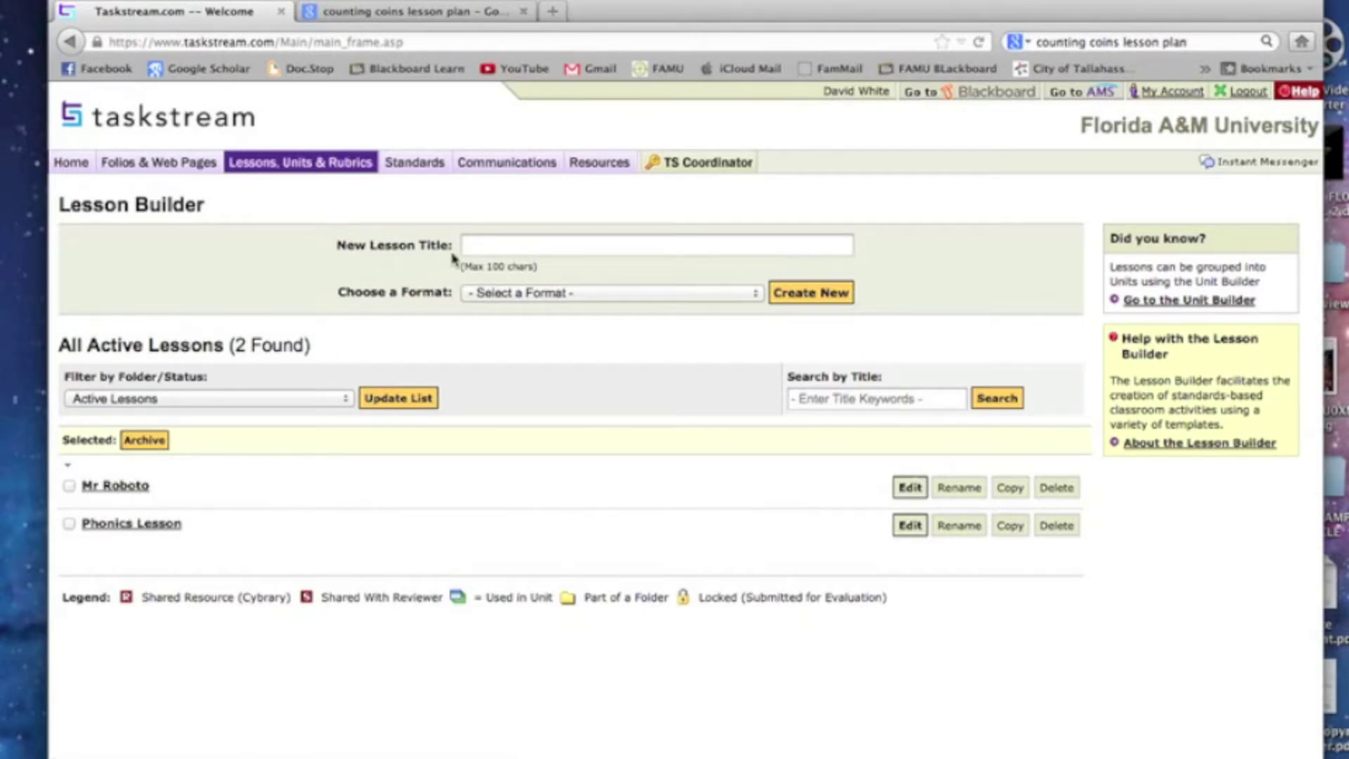
pyautogui.click(475, 247)
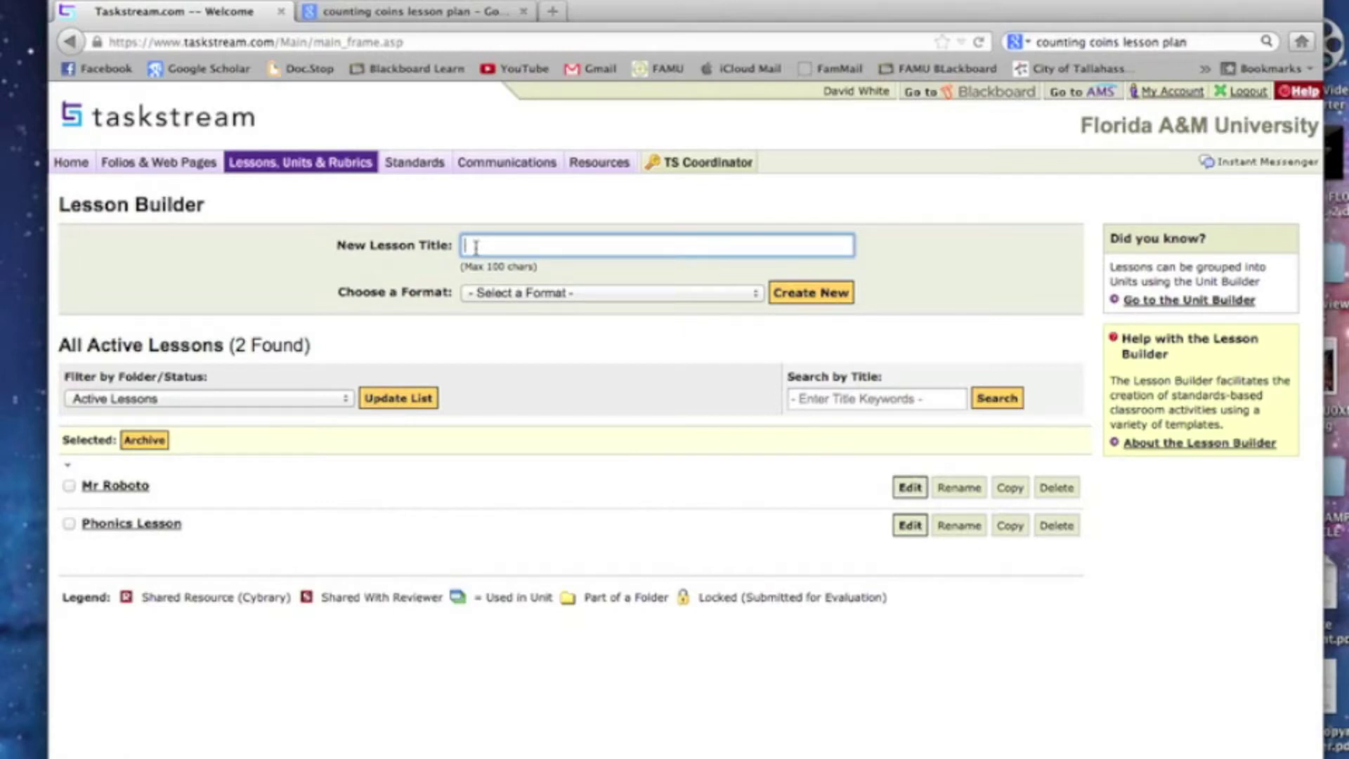
pyautogui.write('Cout')
pyautogui.press('BackSpace')
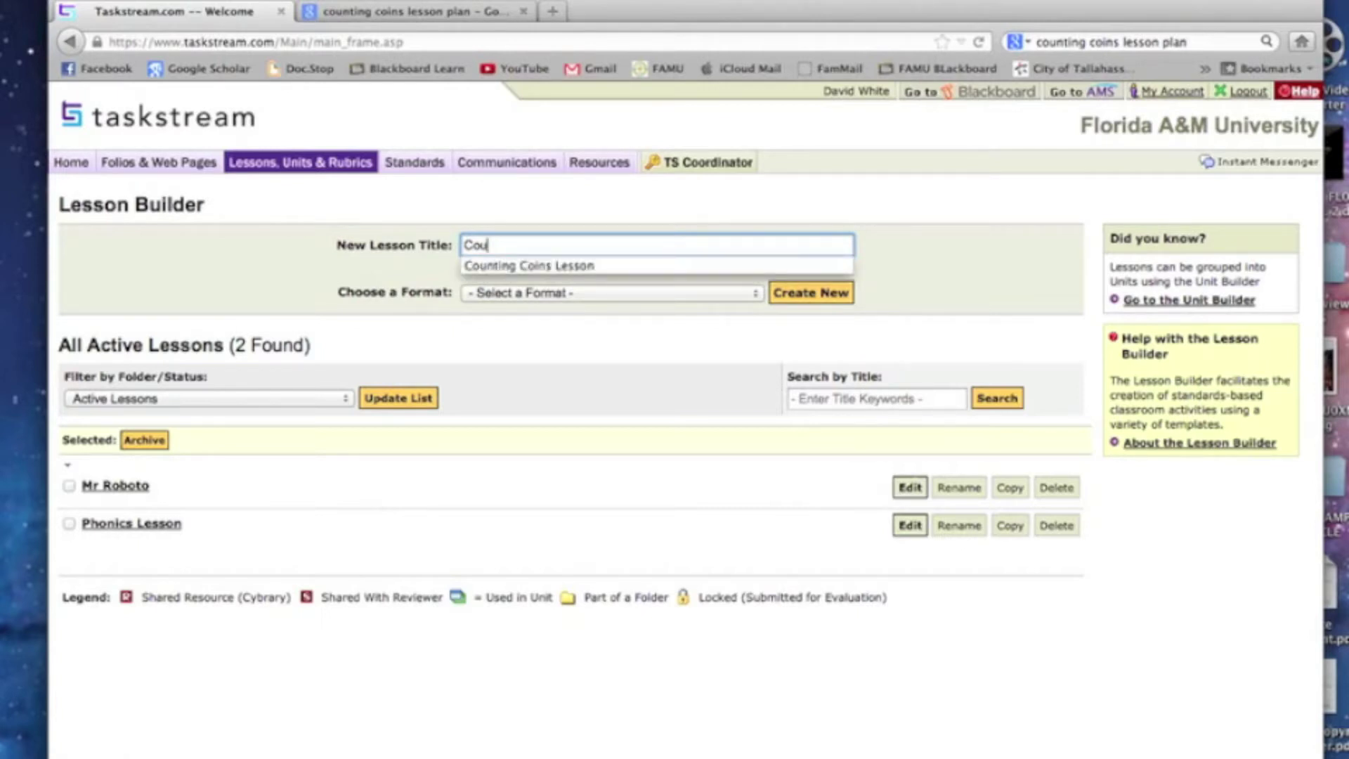
pyautogui.click(487, 266)
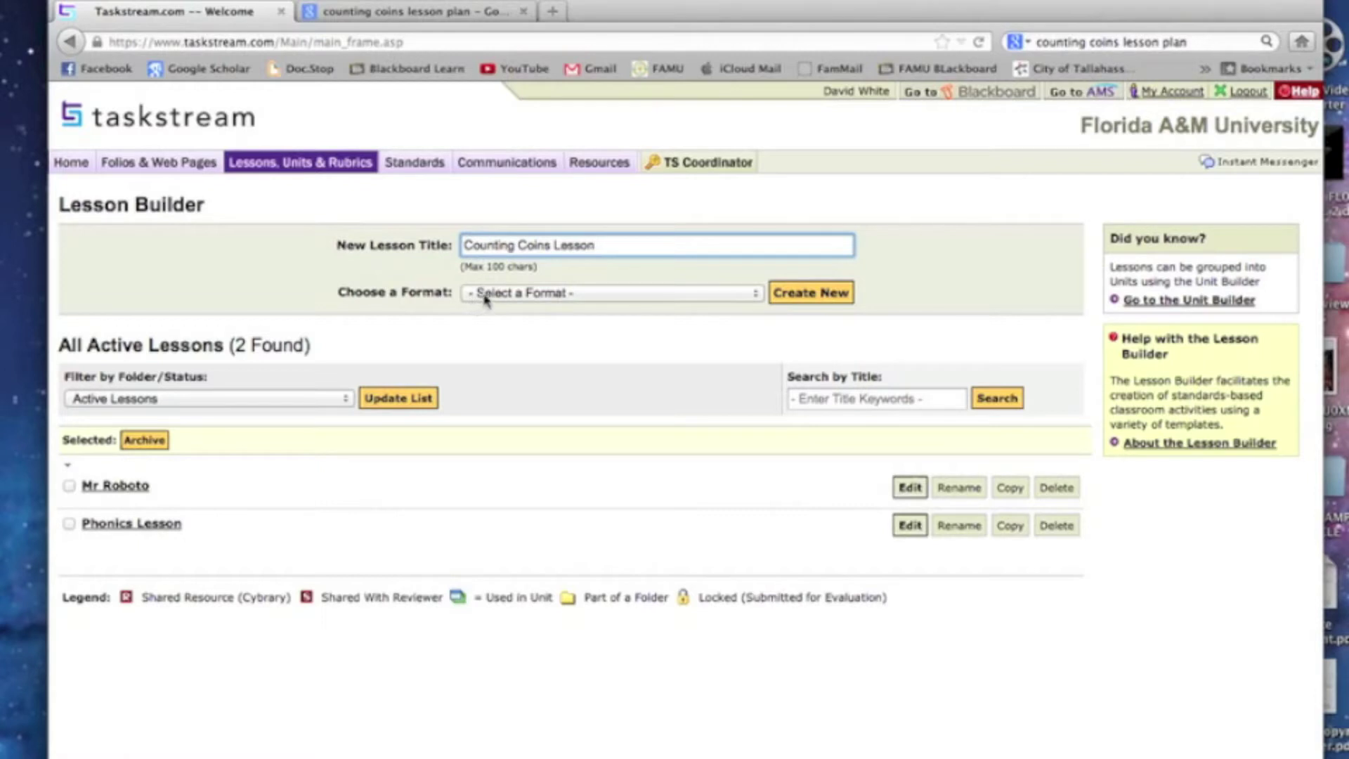
pyautogui.click(485, 294)
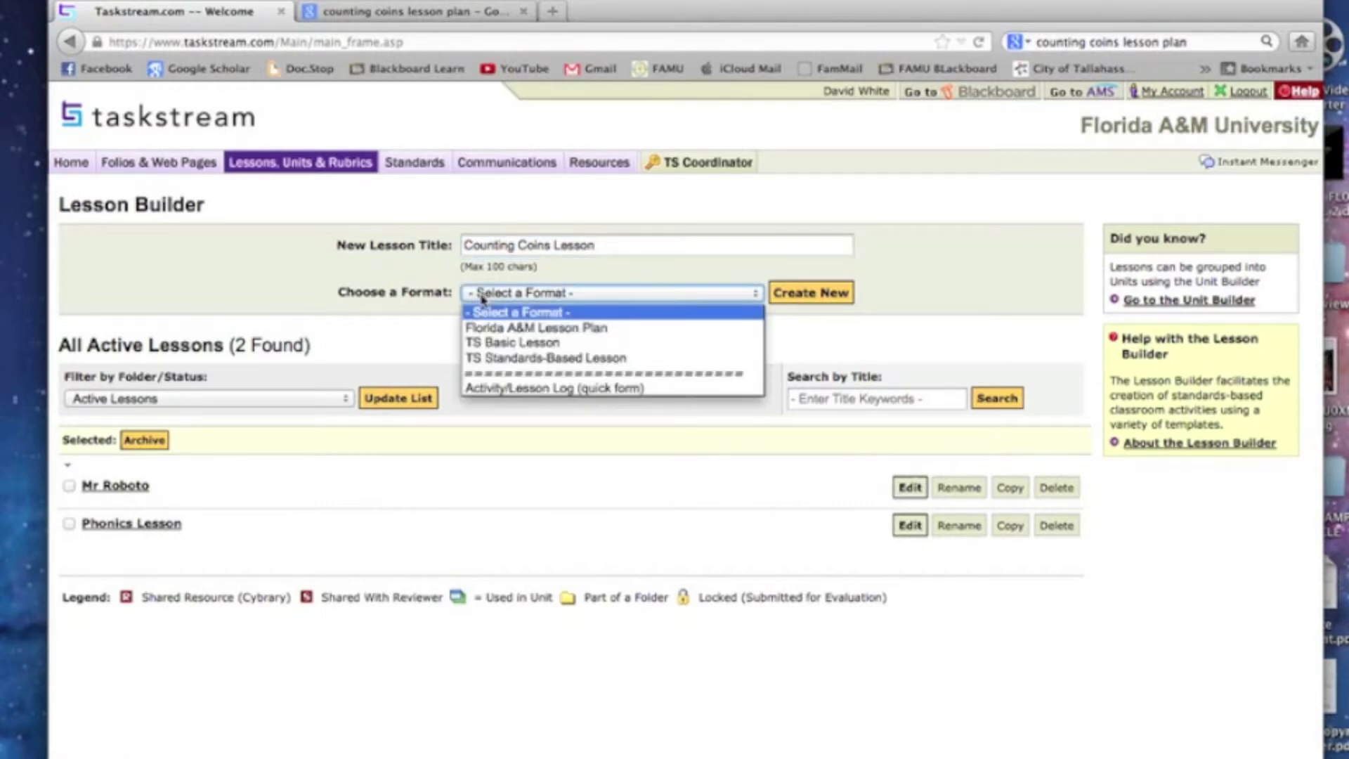
pyautogui.click(490, 331)
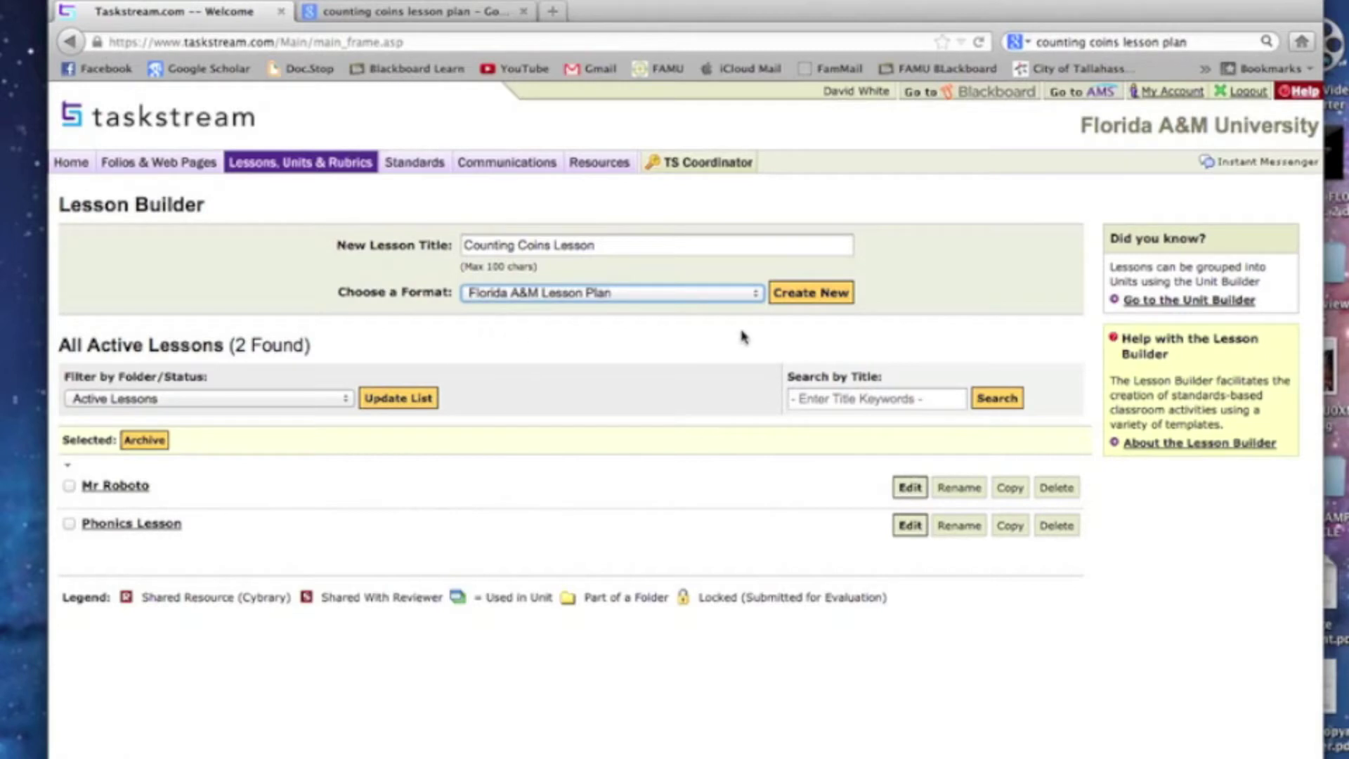
pyautogui.click(817, 295)
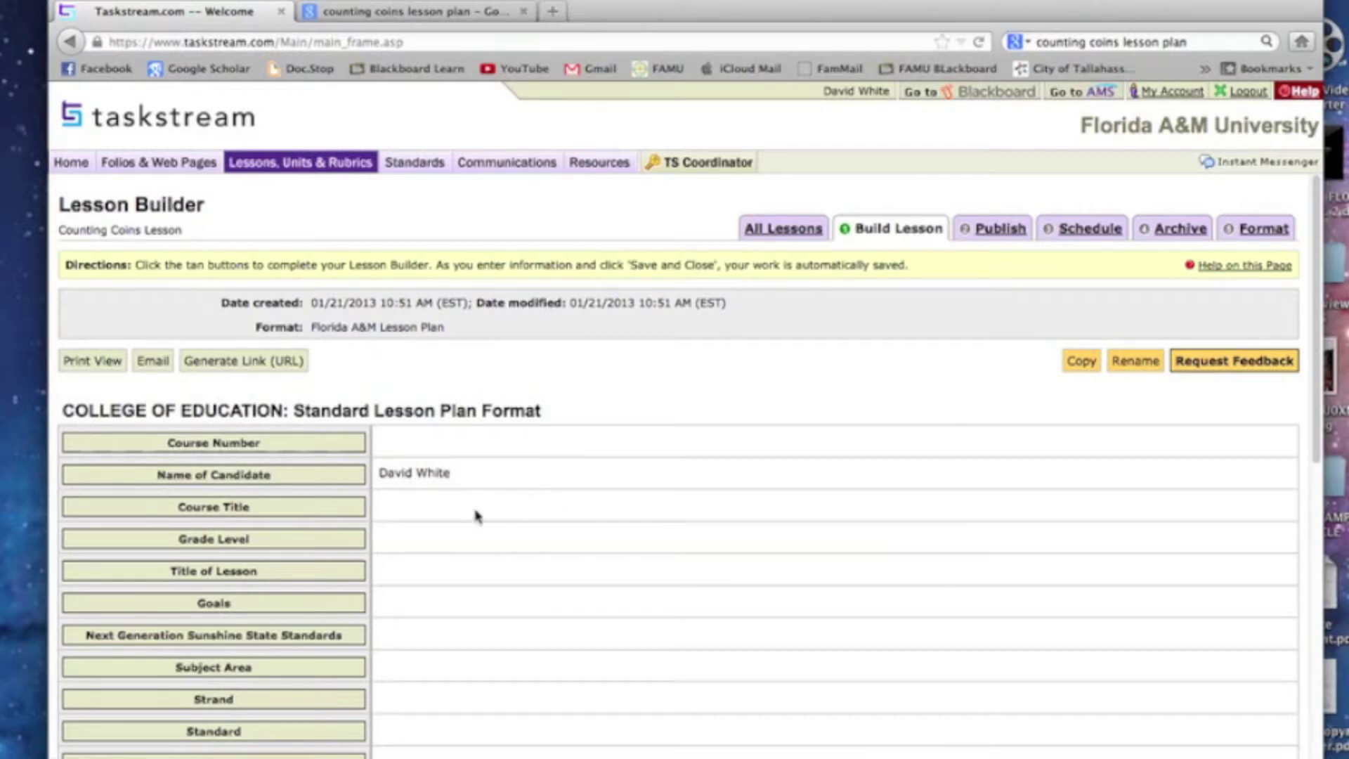
# Scroll through the blank lesson form down to Reflection and back to the top
pyautogui.scroll(-4, 468, 519)
pyautogui.scroll(-8, 468, 519)
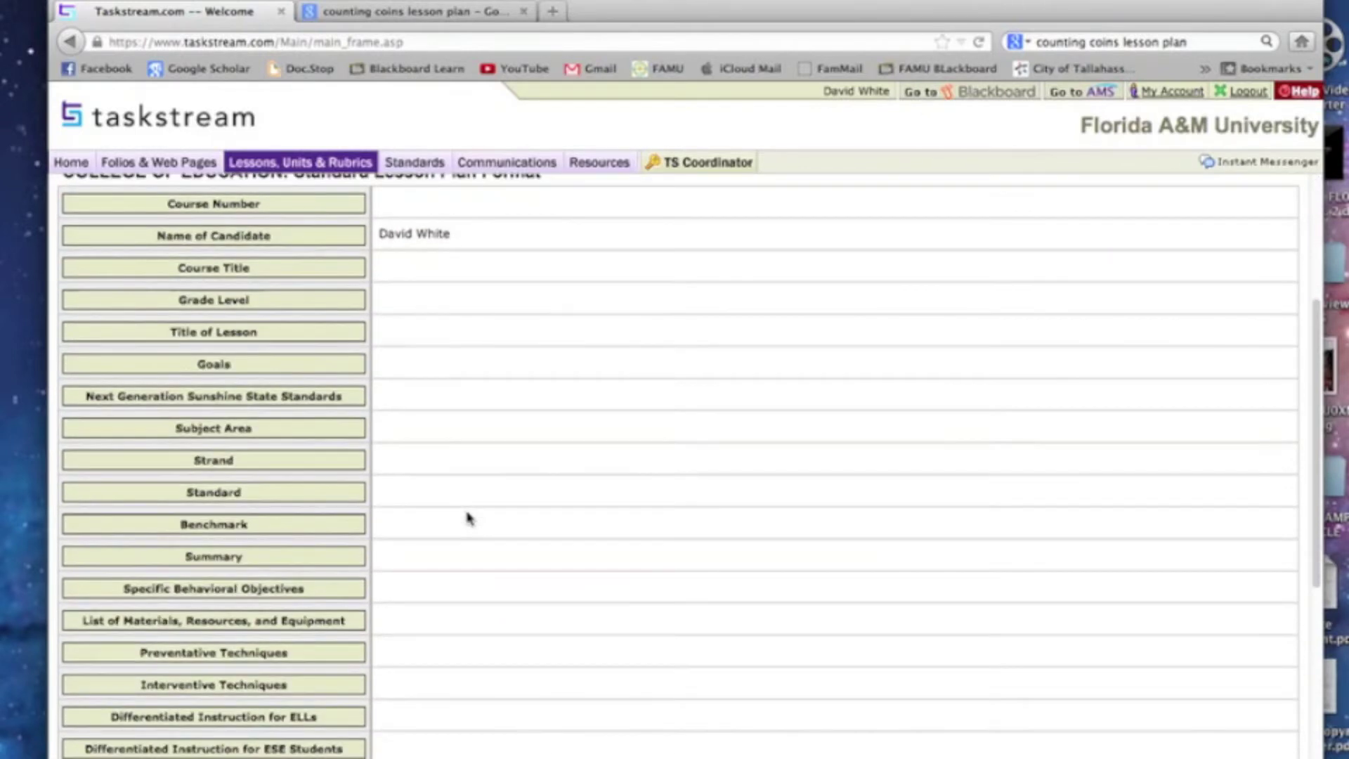
pyautogui.scroll(-5, 468, 519)
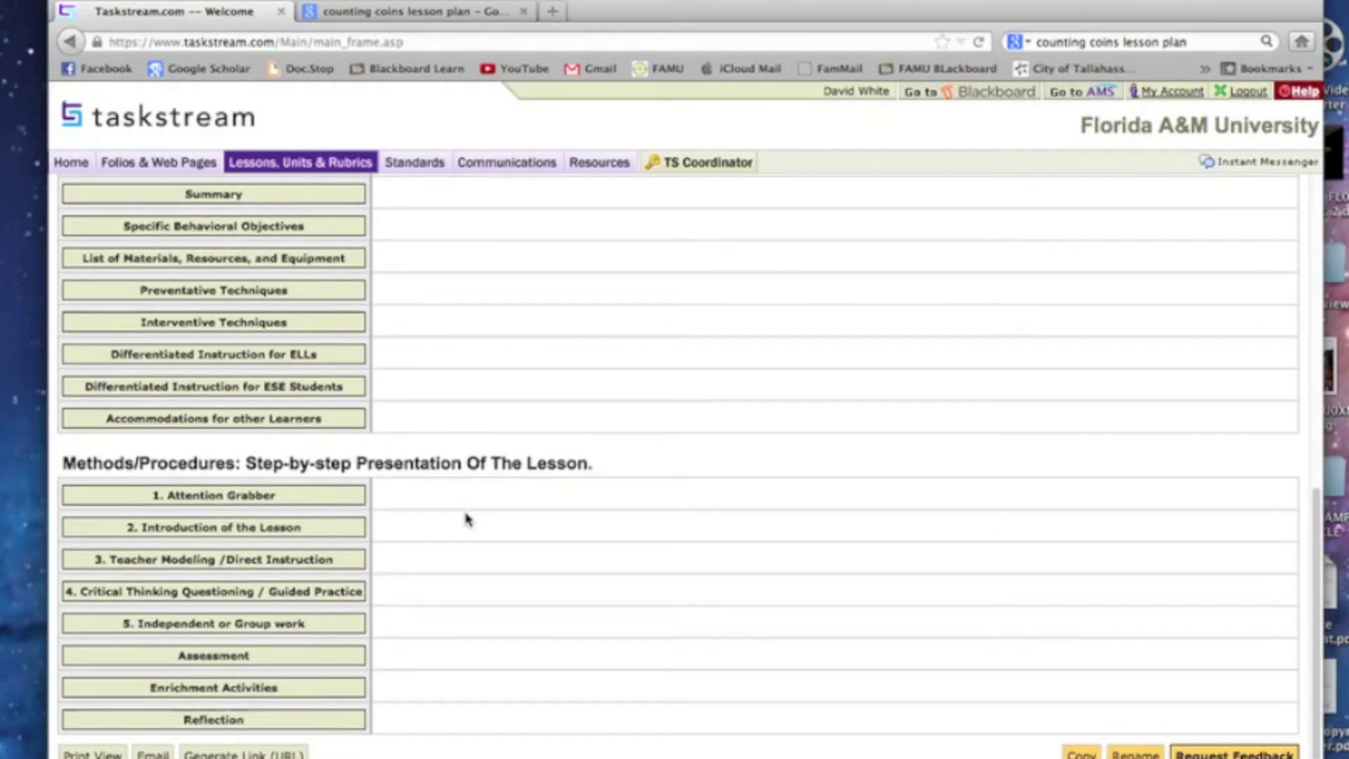
pyautogui.scroll(14, 469, 518)
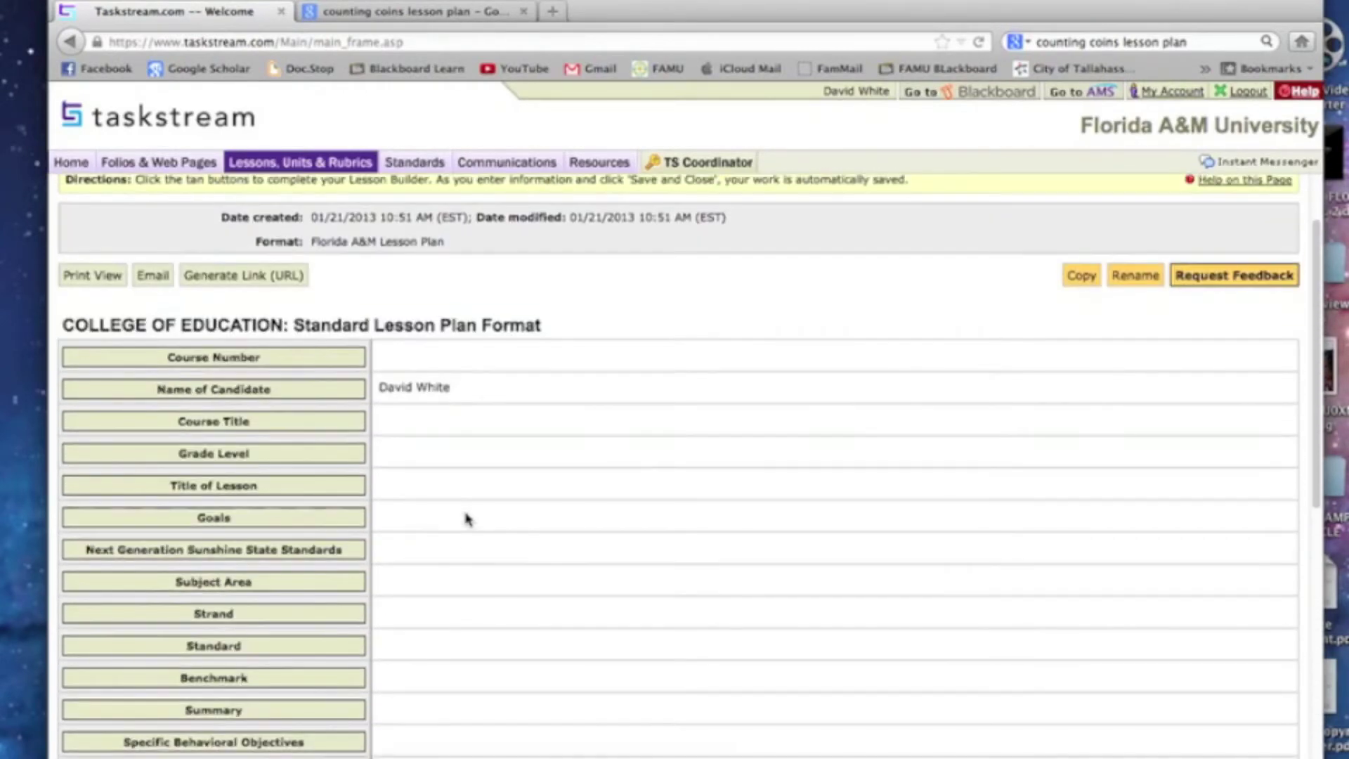
pyautogui.scroll(2, 467, 519)
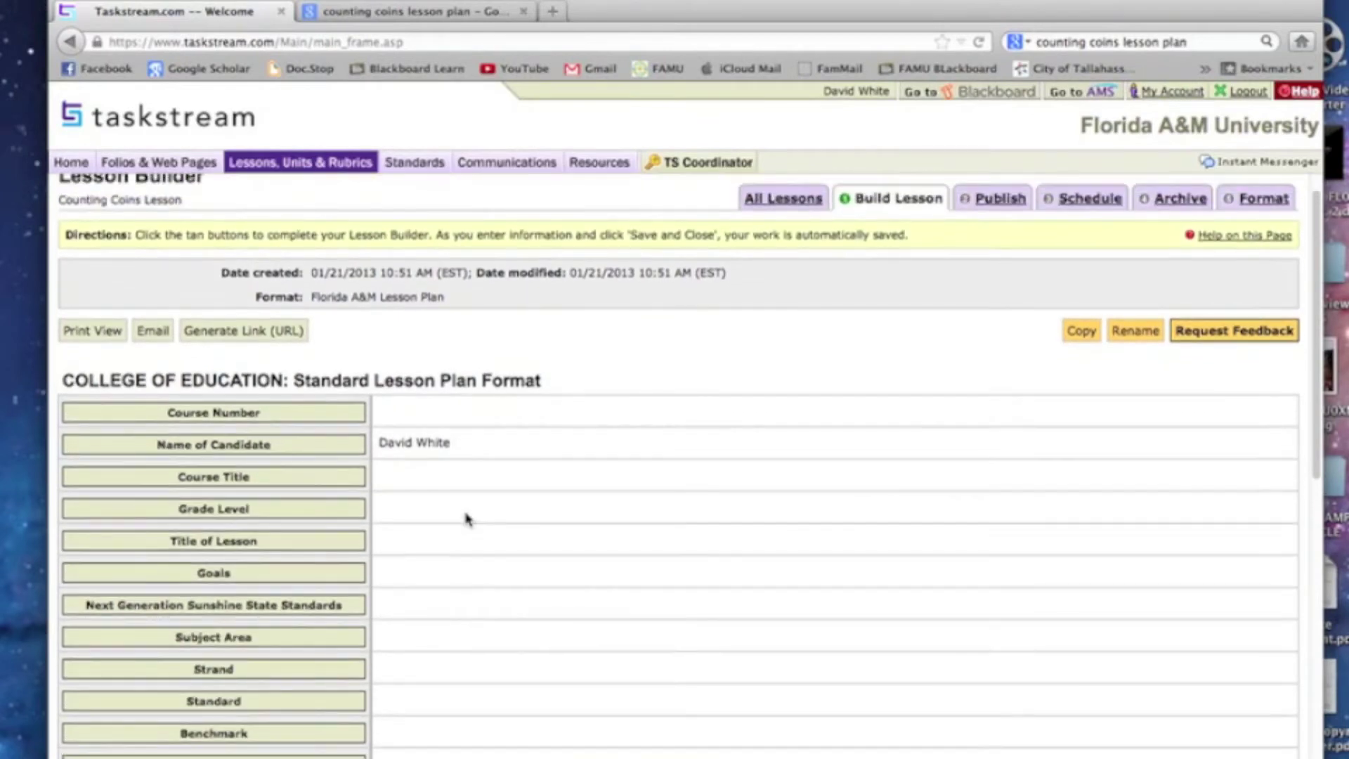
# Enter EME 2040 as the lesson's Course Number and save it
pyautogui.click(220, 419)
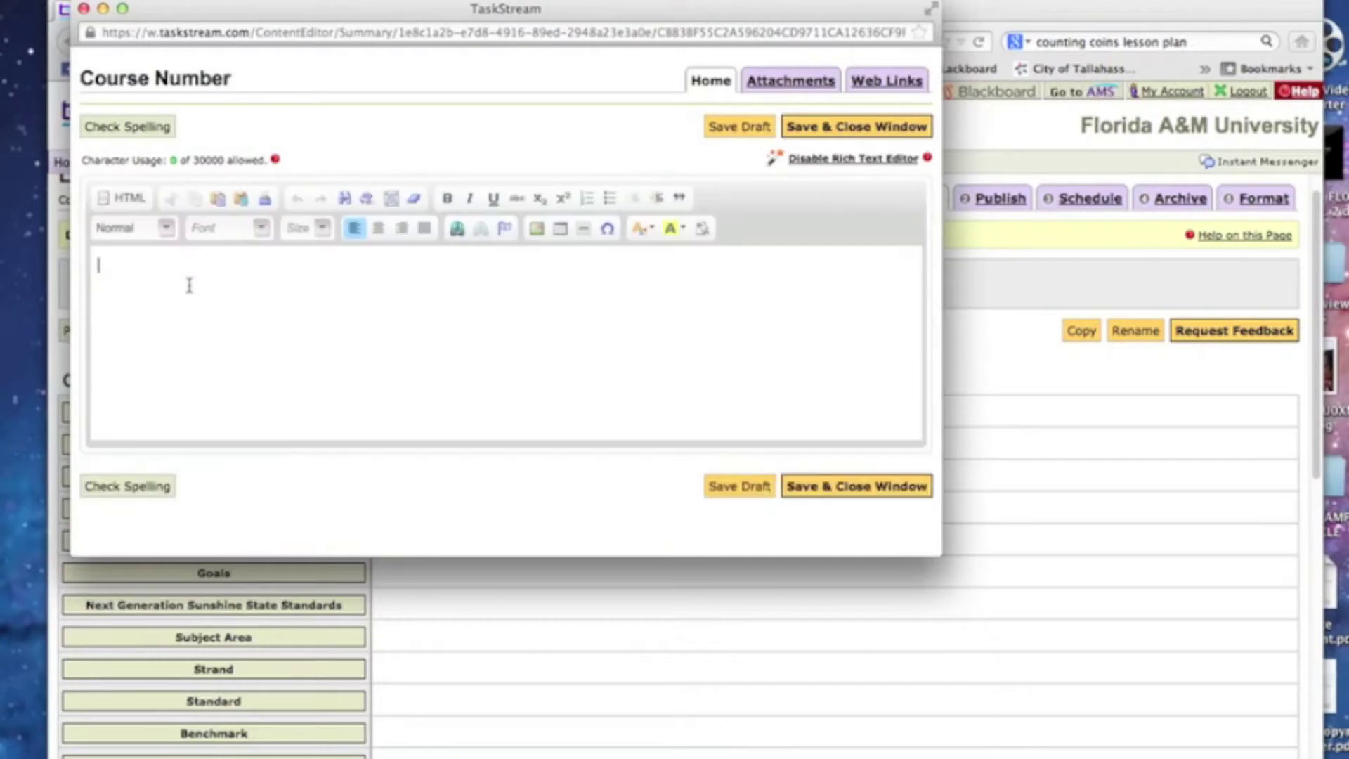
pyautogui.write('EME')
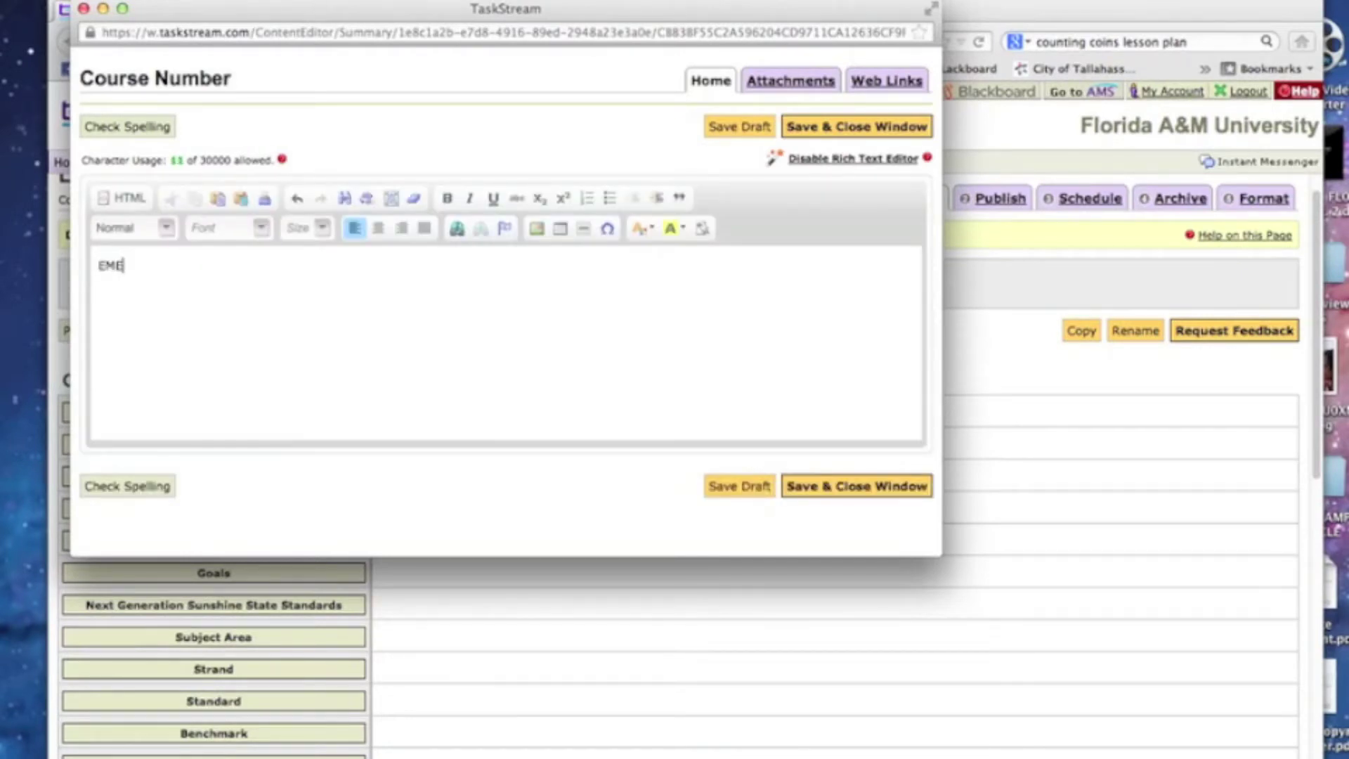
pyautogui.write(' 2040')
pyautogui.click(813, 486)
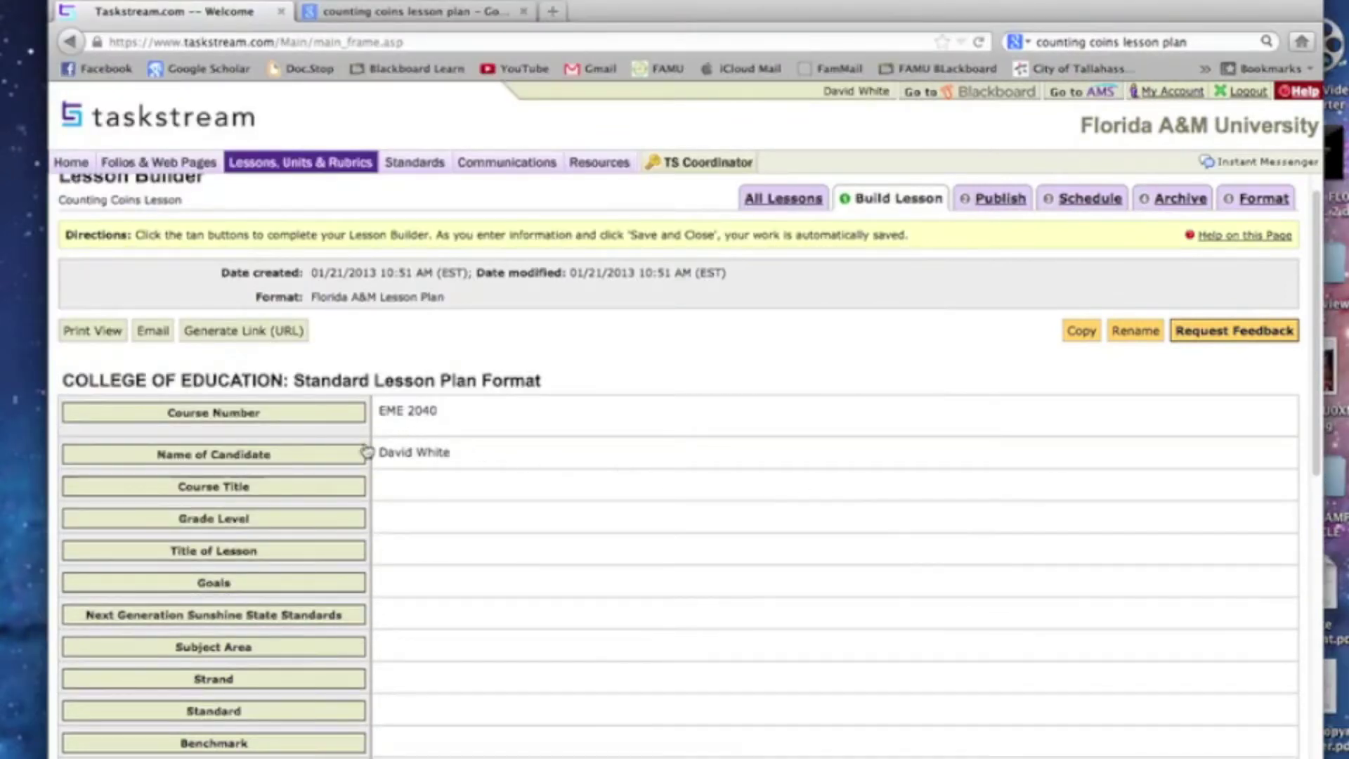
# Enter Intro to Ed Tech as the Course Title and save it
pyautogui.click(247, 491)
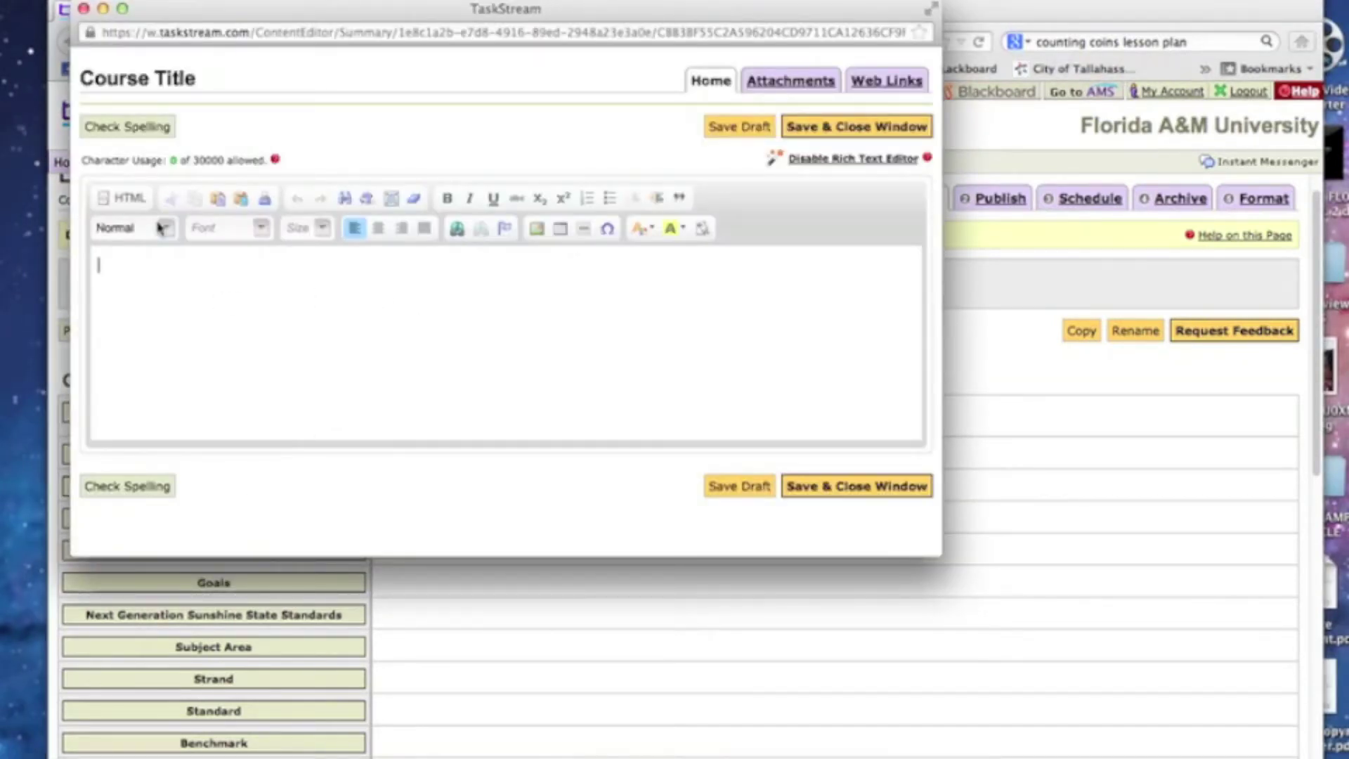
pyautogui.write('Intro ')
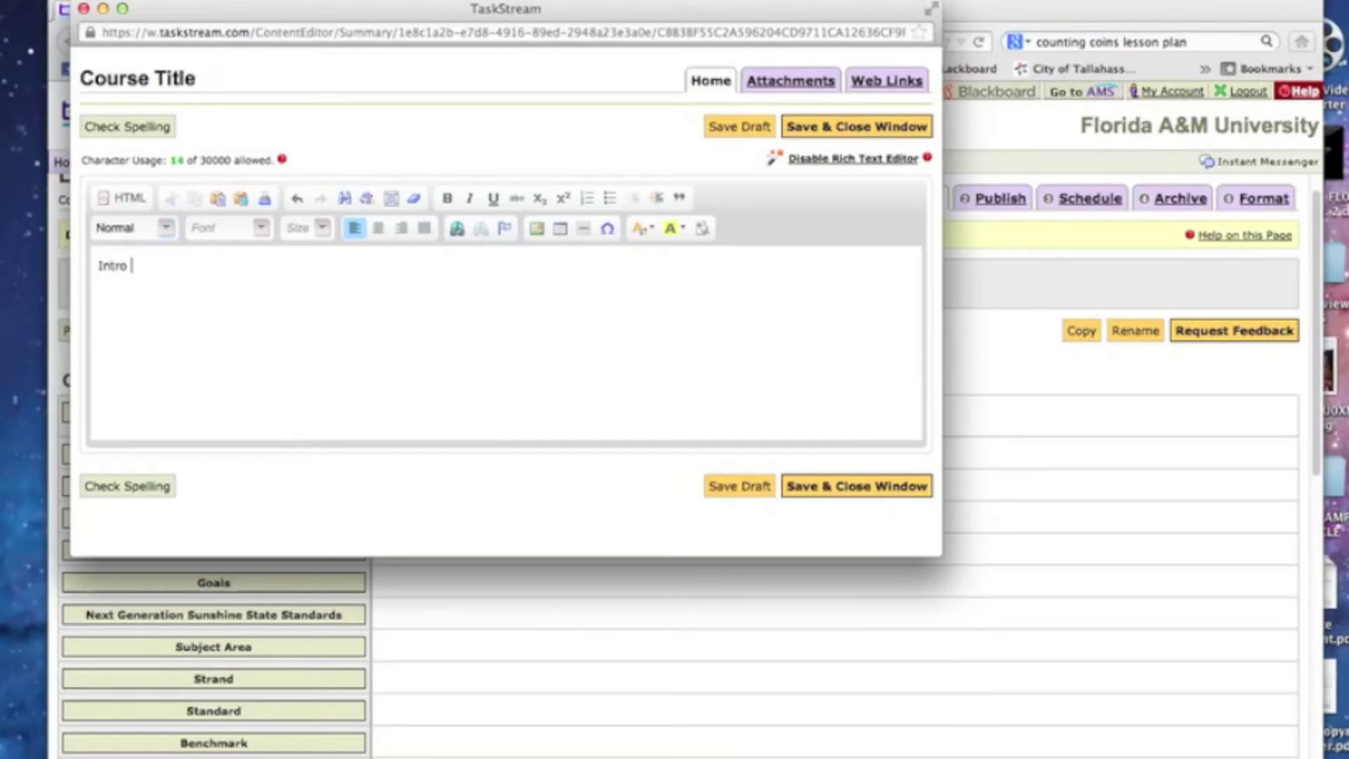
pyautogui.write('to Ed Tech')
pyautogui.click(801, 491)
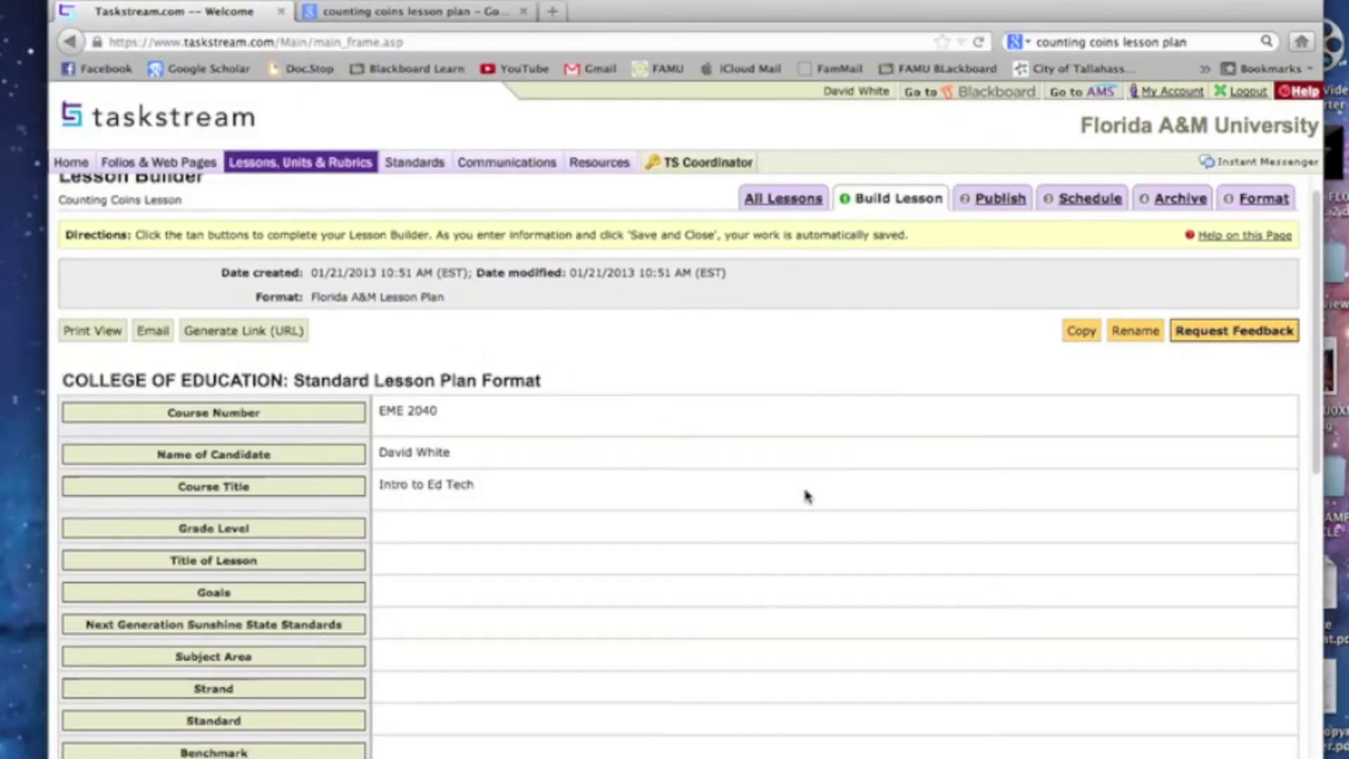
pyautogui.click(212, 537)
# Switch to the Google results for 'counting coins lesson plan' in Firefox
pyautogui.click(345, 14)
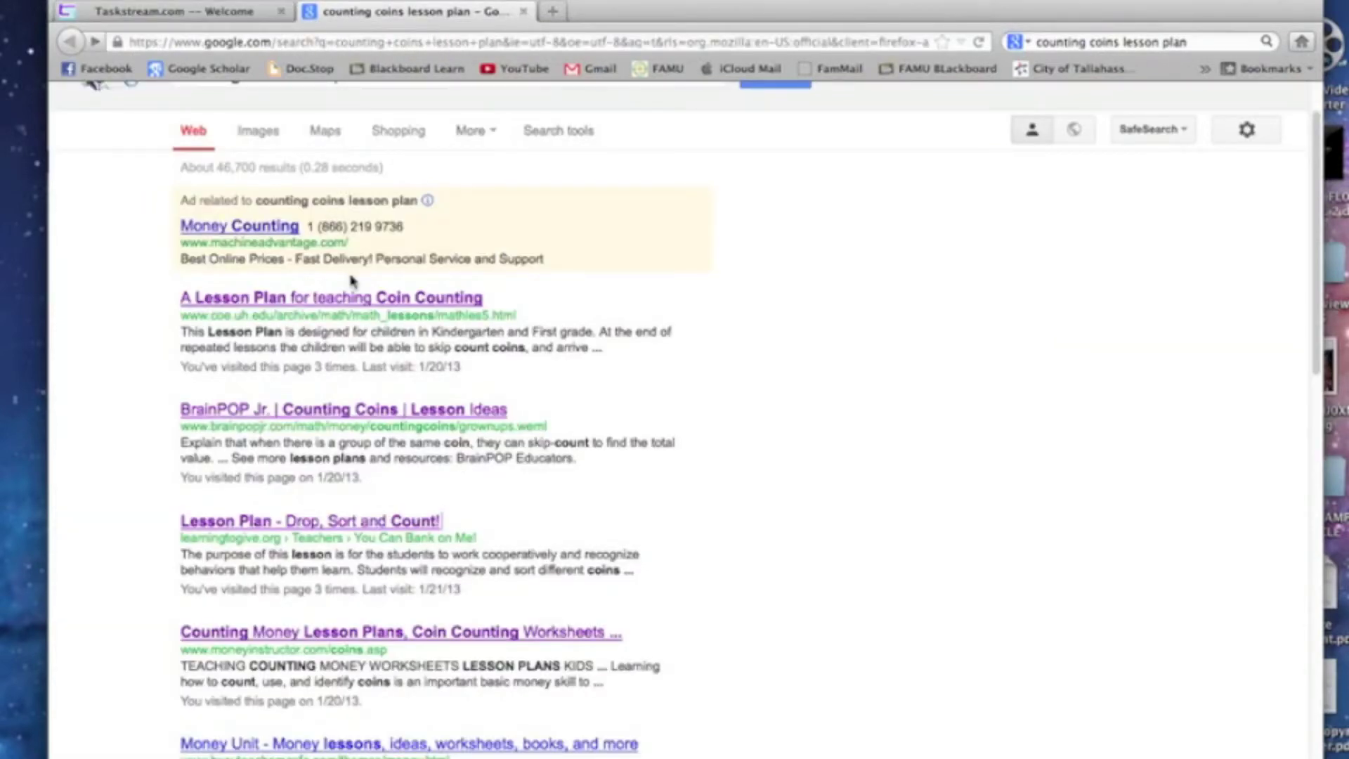
# Read through the Counting On Coins lesson page, then go back to the search results
pyautogui.scroll(-10, 351, 281)
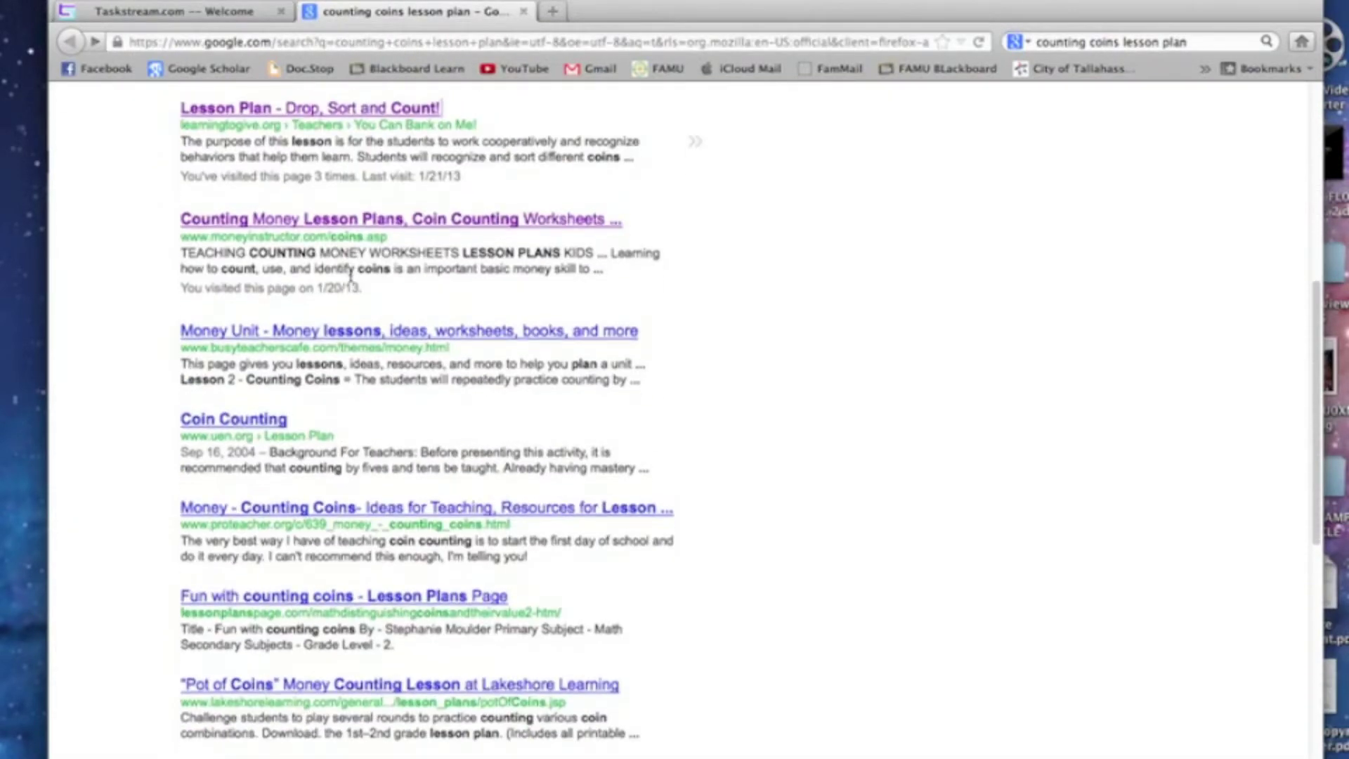
pyautogui.scroll(-3, 352, 278)
pyautogui.scroll(-2, 351, 281)
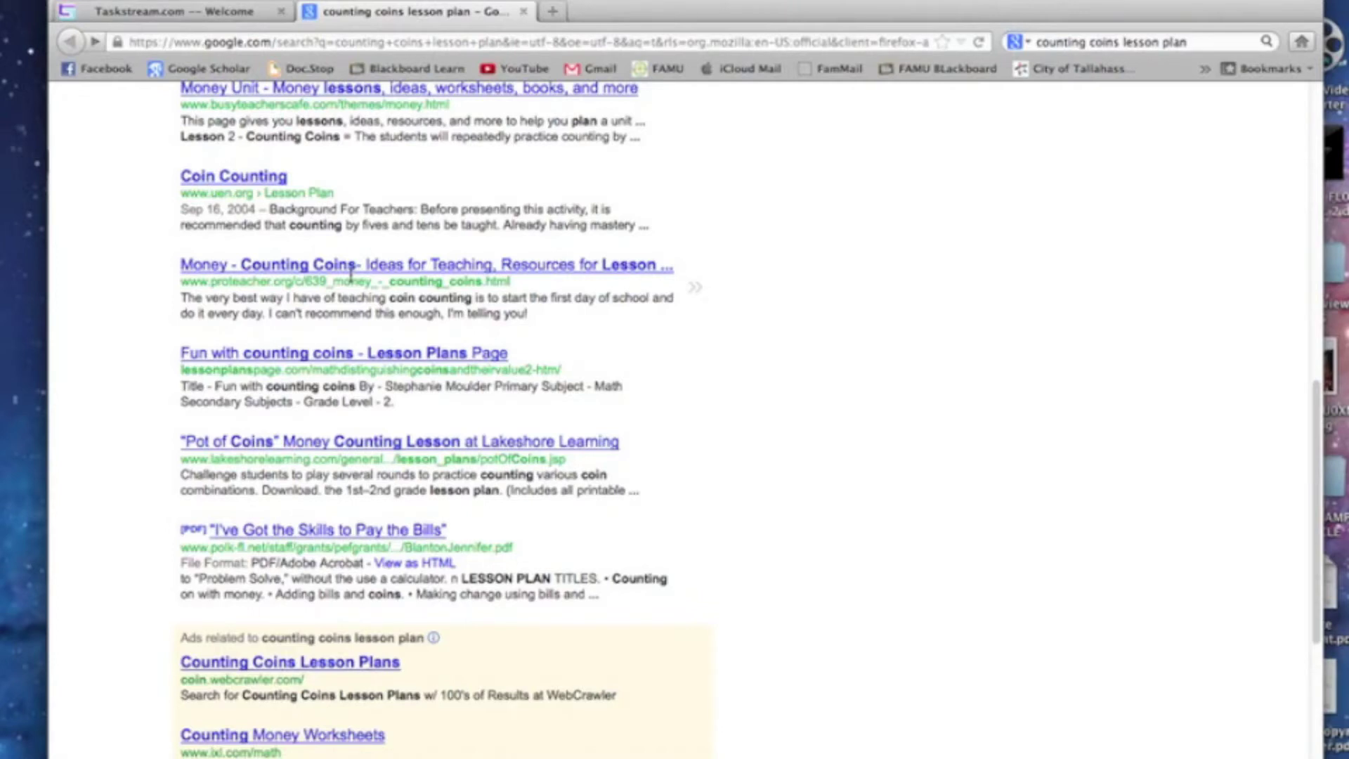
pyautogui.scroll(5, 350, 274)
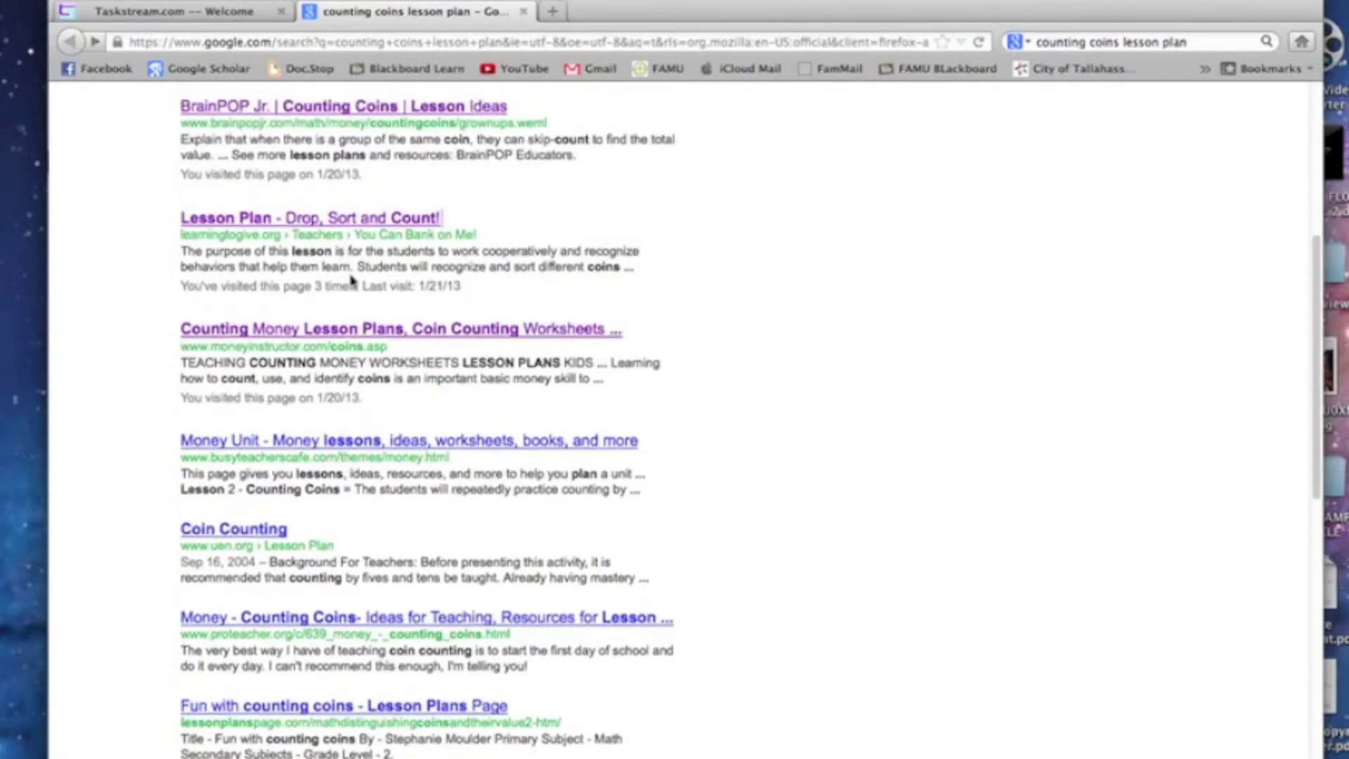
pyautogui.scroll(5, 353, 280)
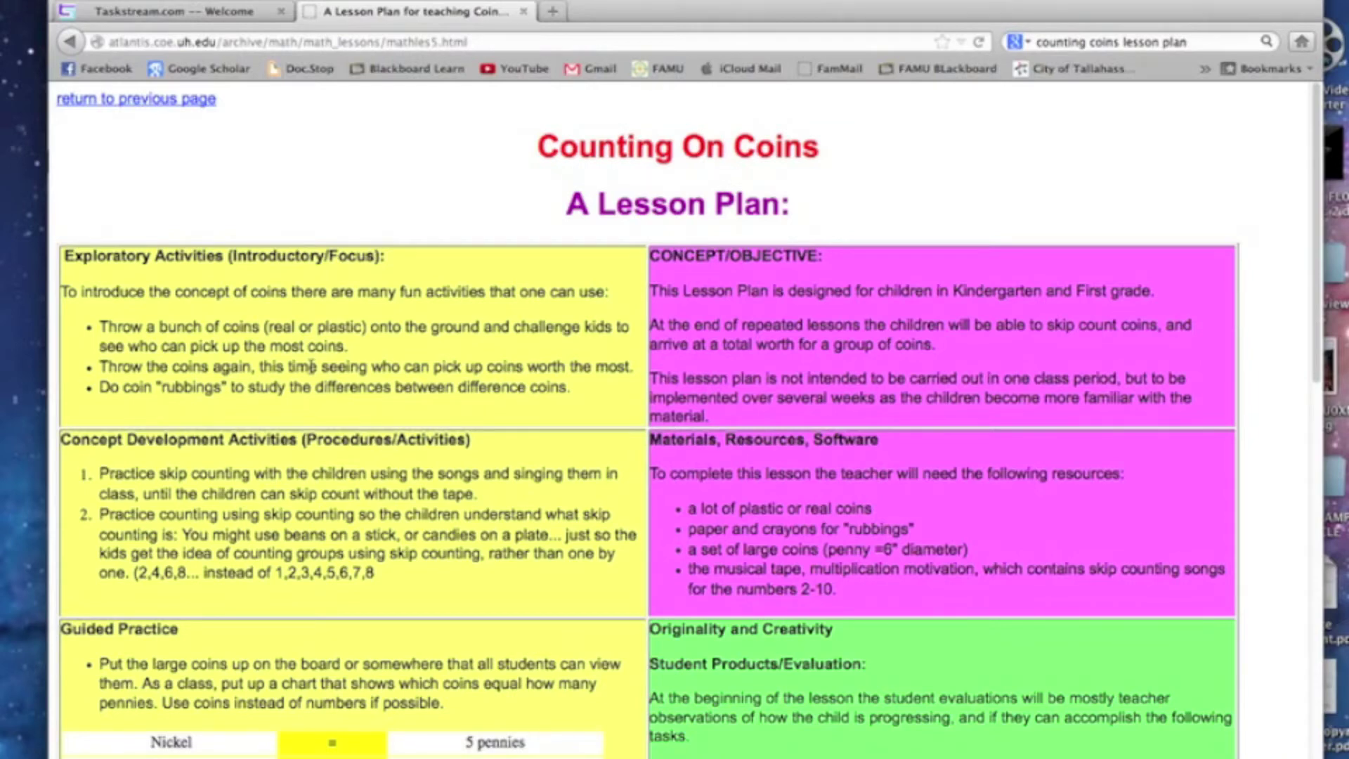
pyautogui.scroll(-5, 312, 366)
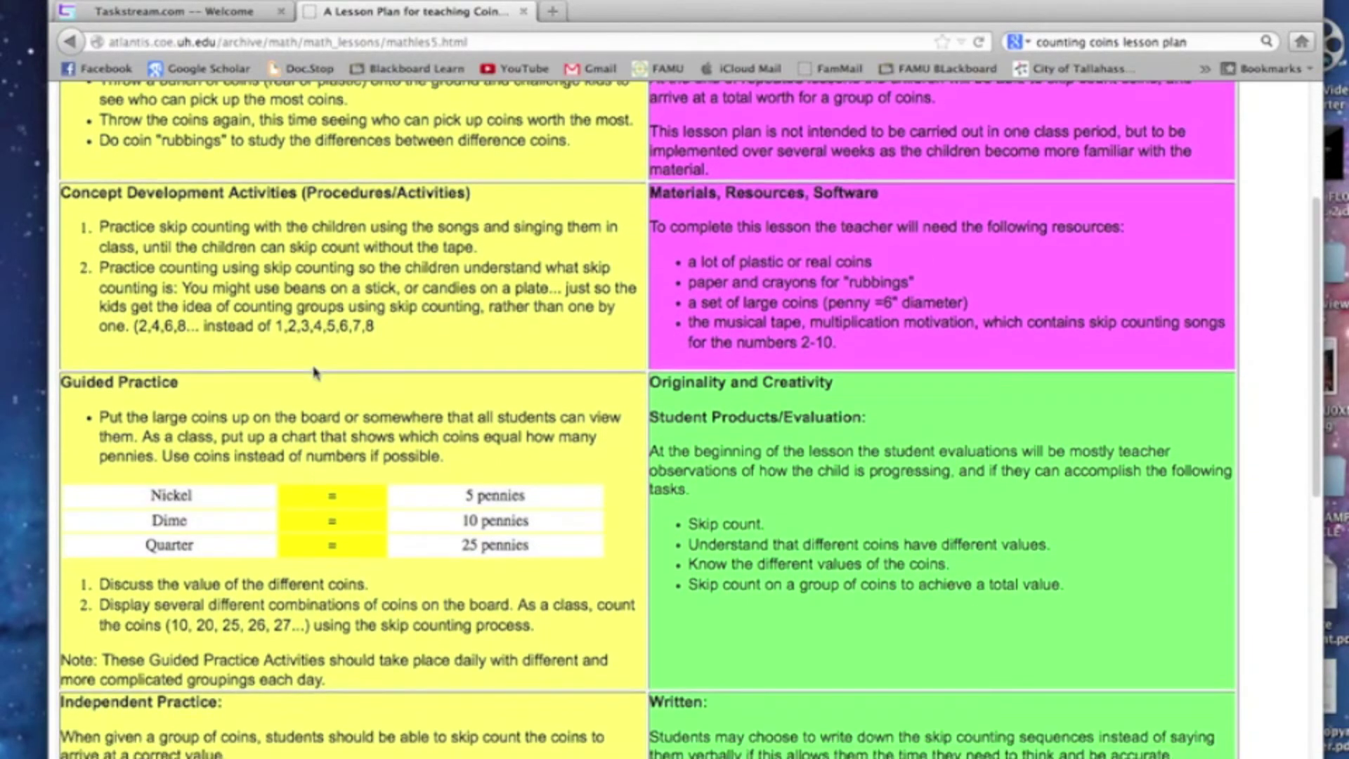
pyautogui.scroll(-8, 314, 372)
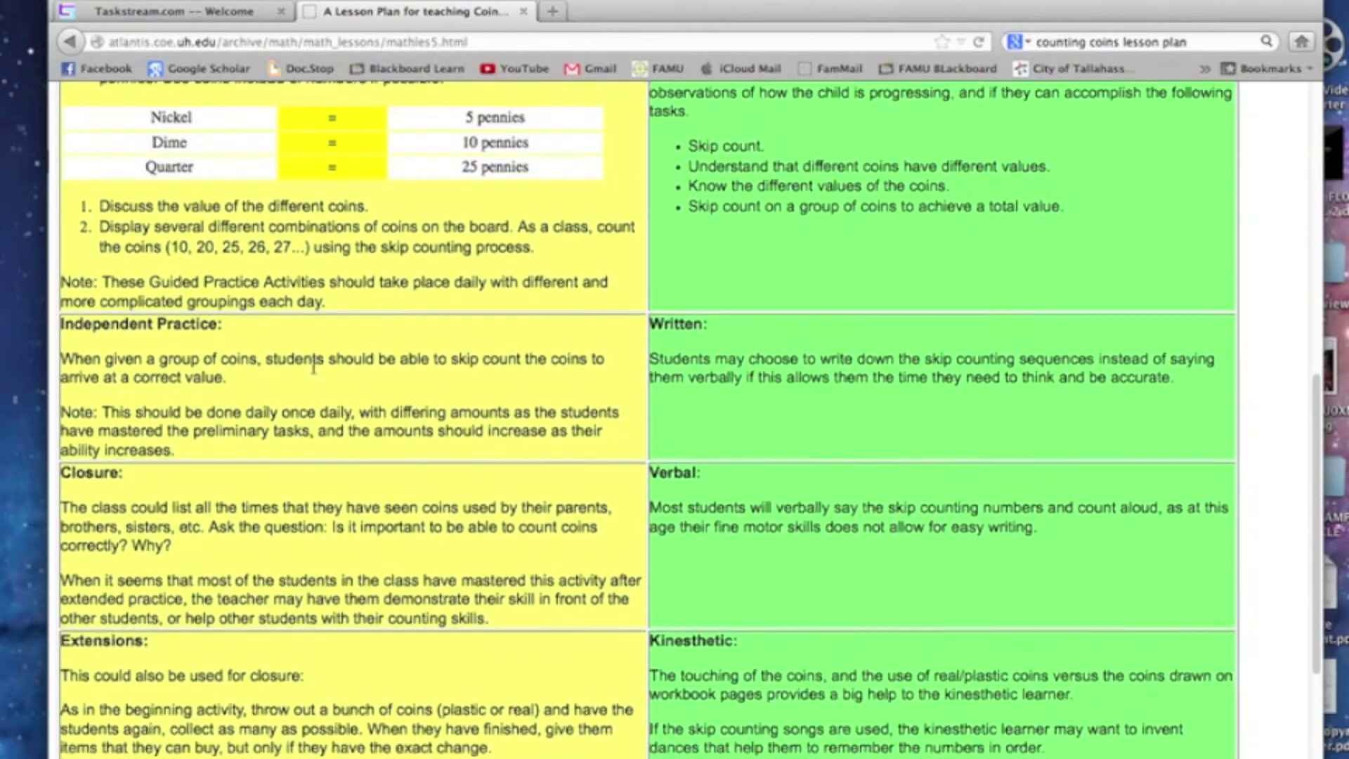
pyautogui.scroll(-5, 314, 366)
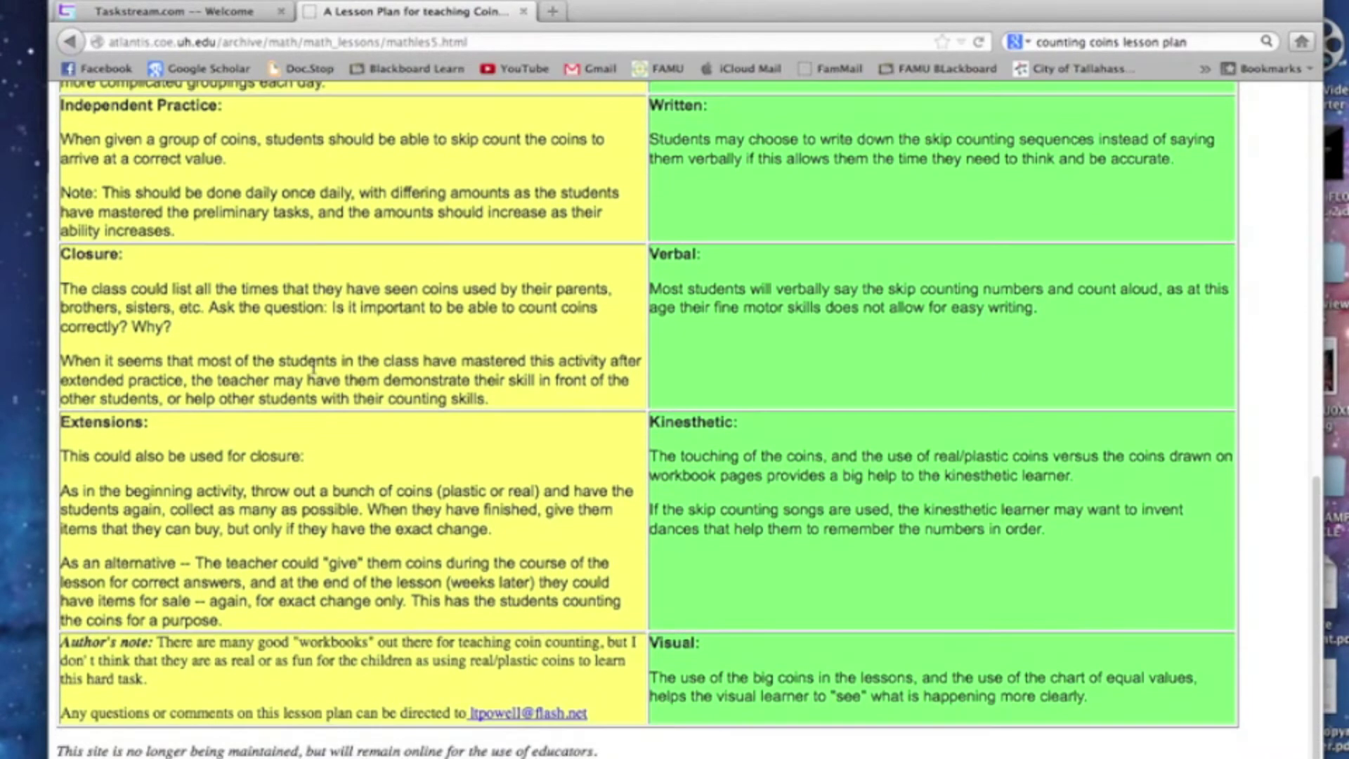
pyautogui.scroll(20, 314, 366)
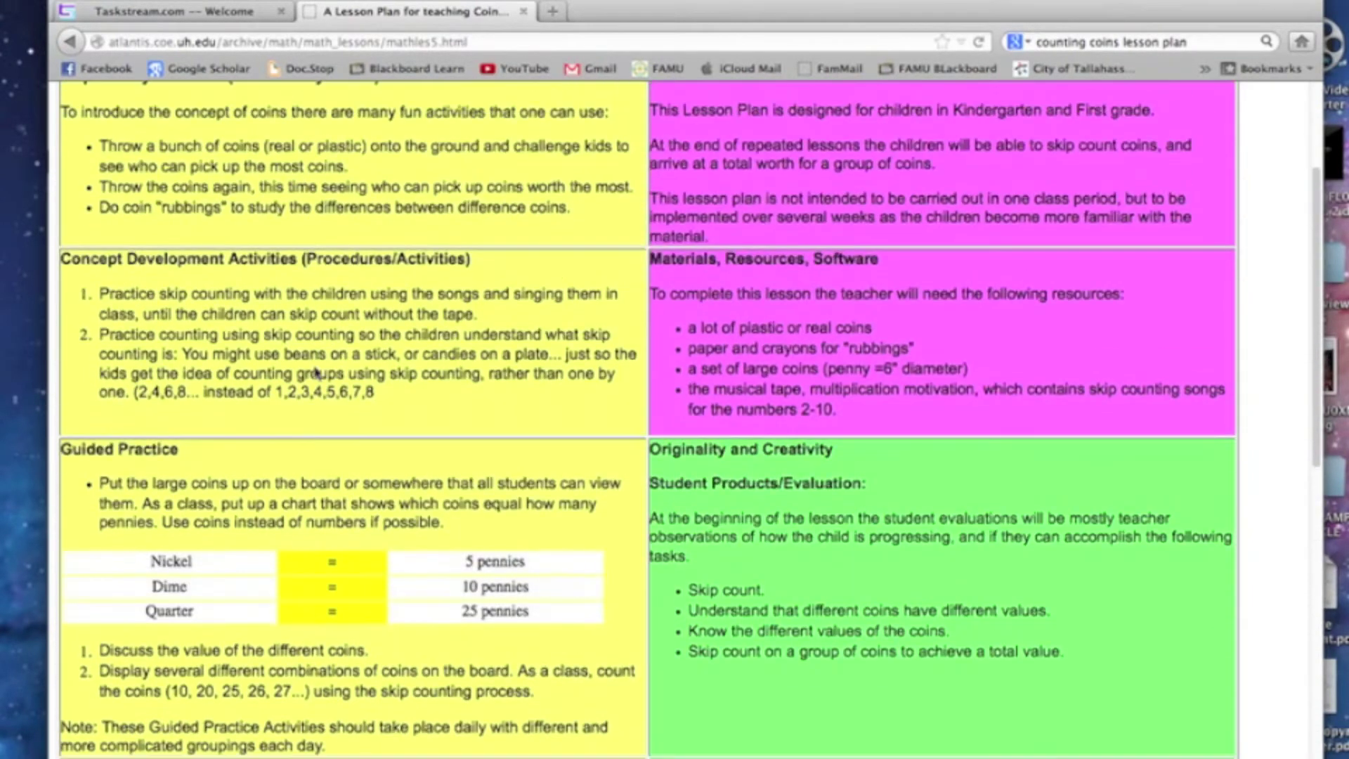
pyautogui.scroll(2, 314, 365)
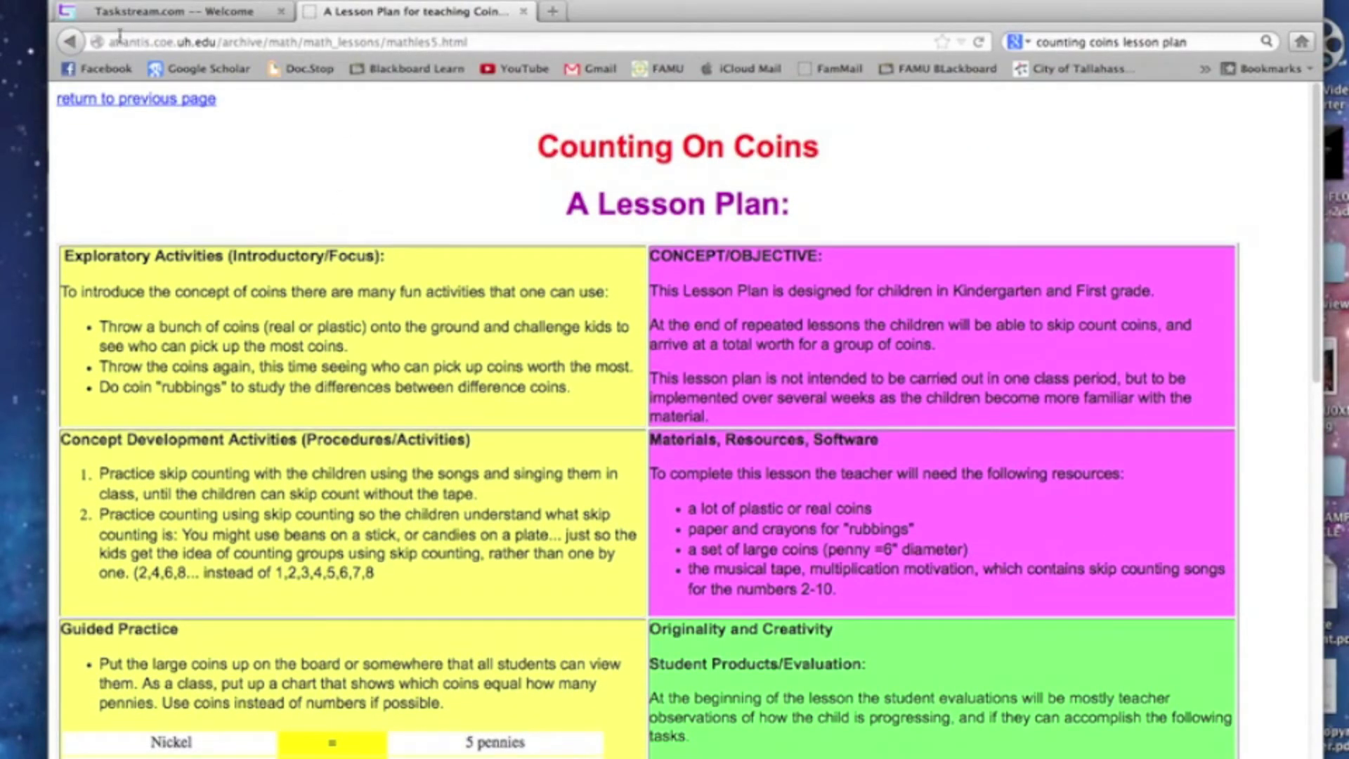
pyautogui.click(71, 41)
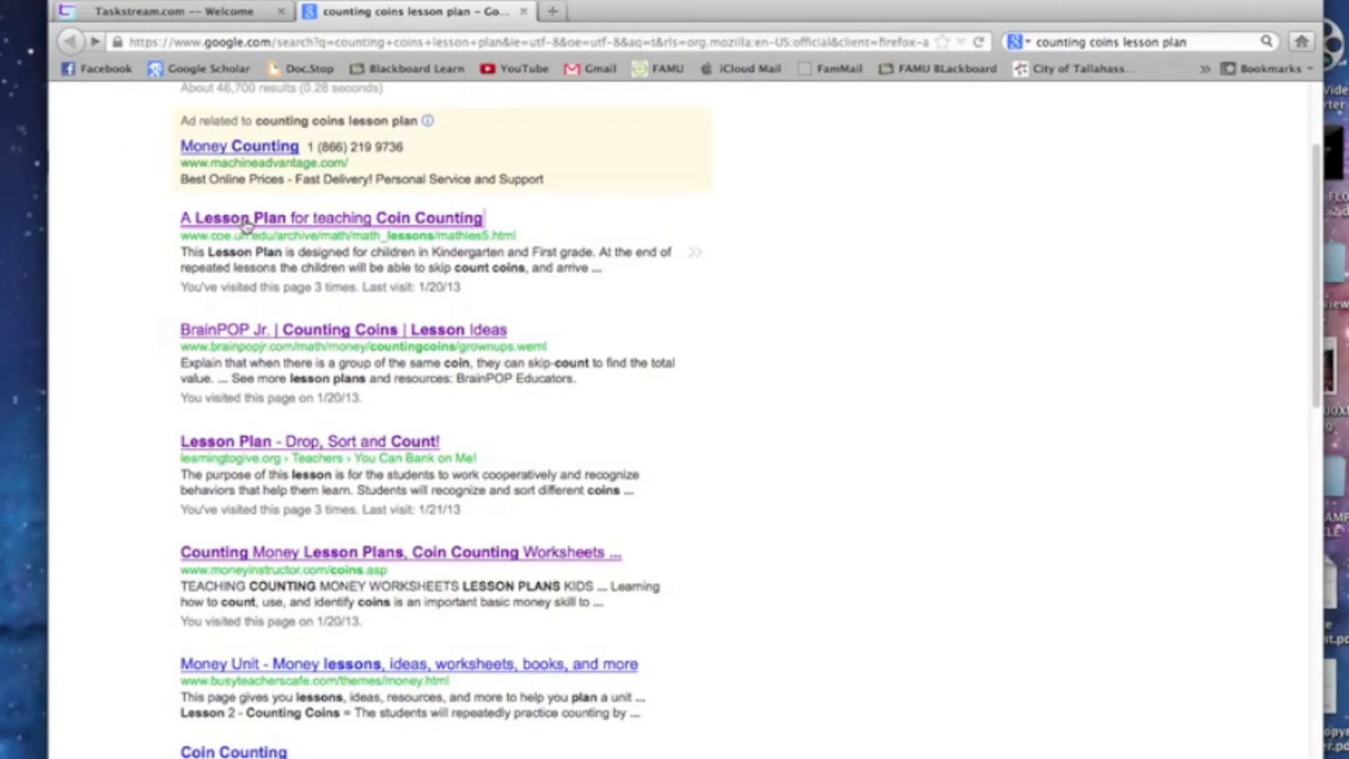
pyautogui.click(308, 332)
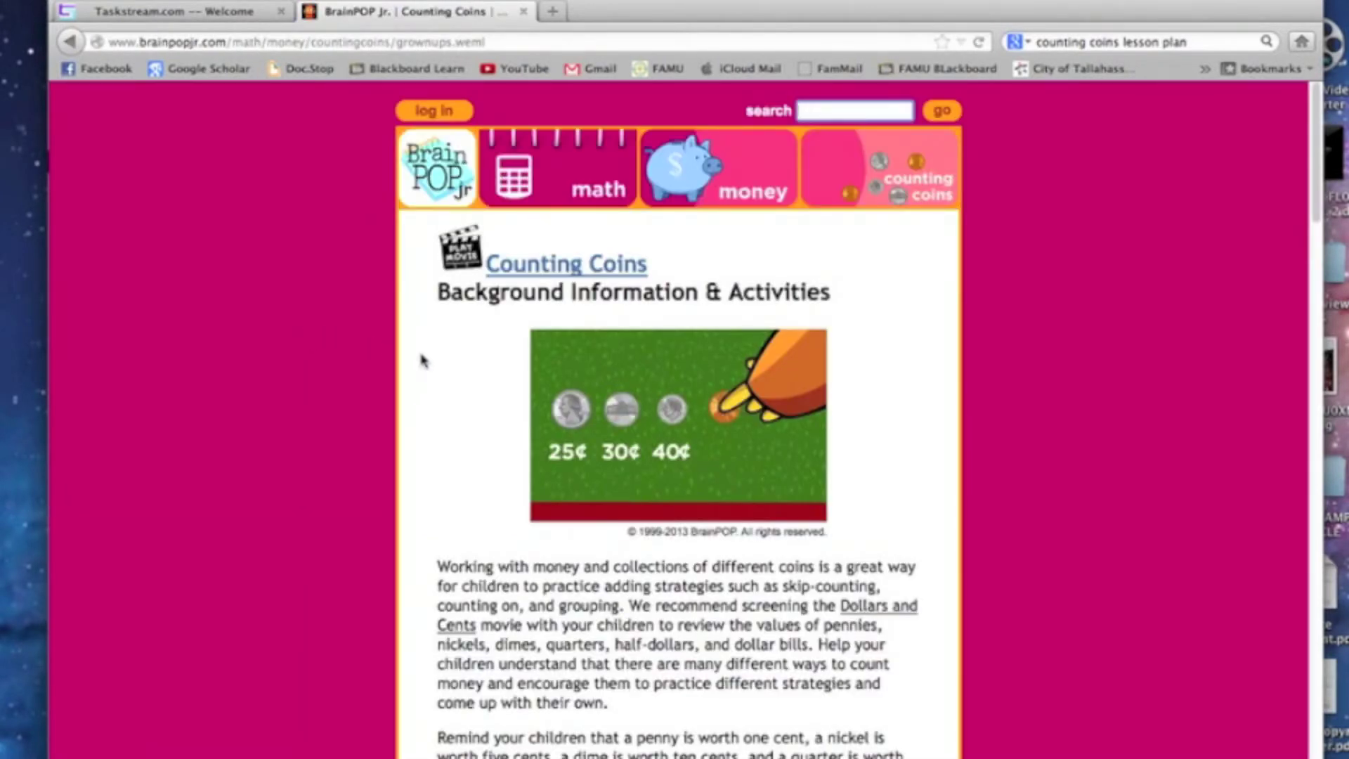
pyautogui.scroll(-5, 425, 363)
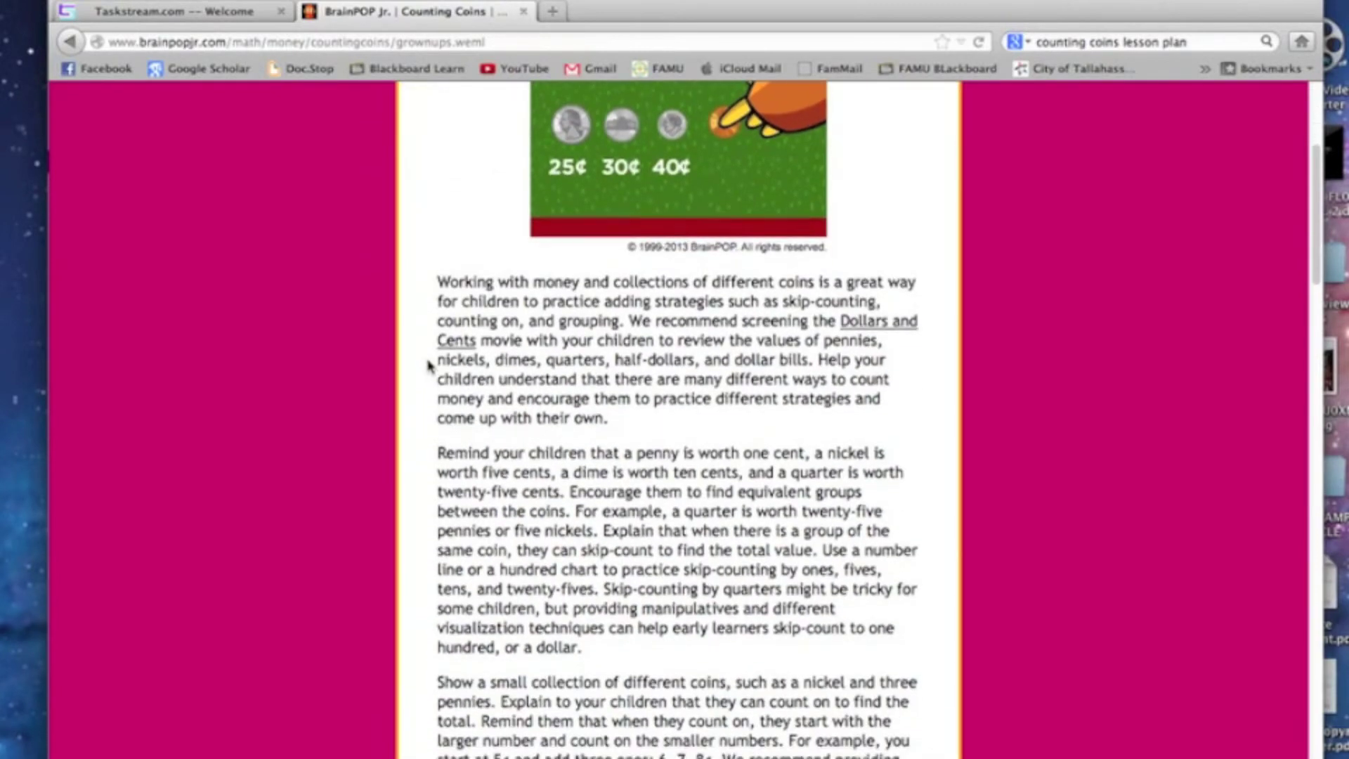
pyautogui.scroll(-10, 428, 363)
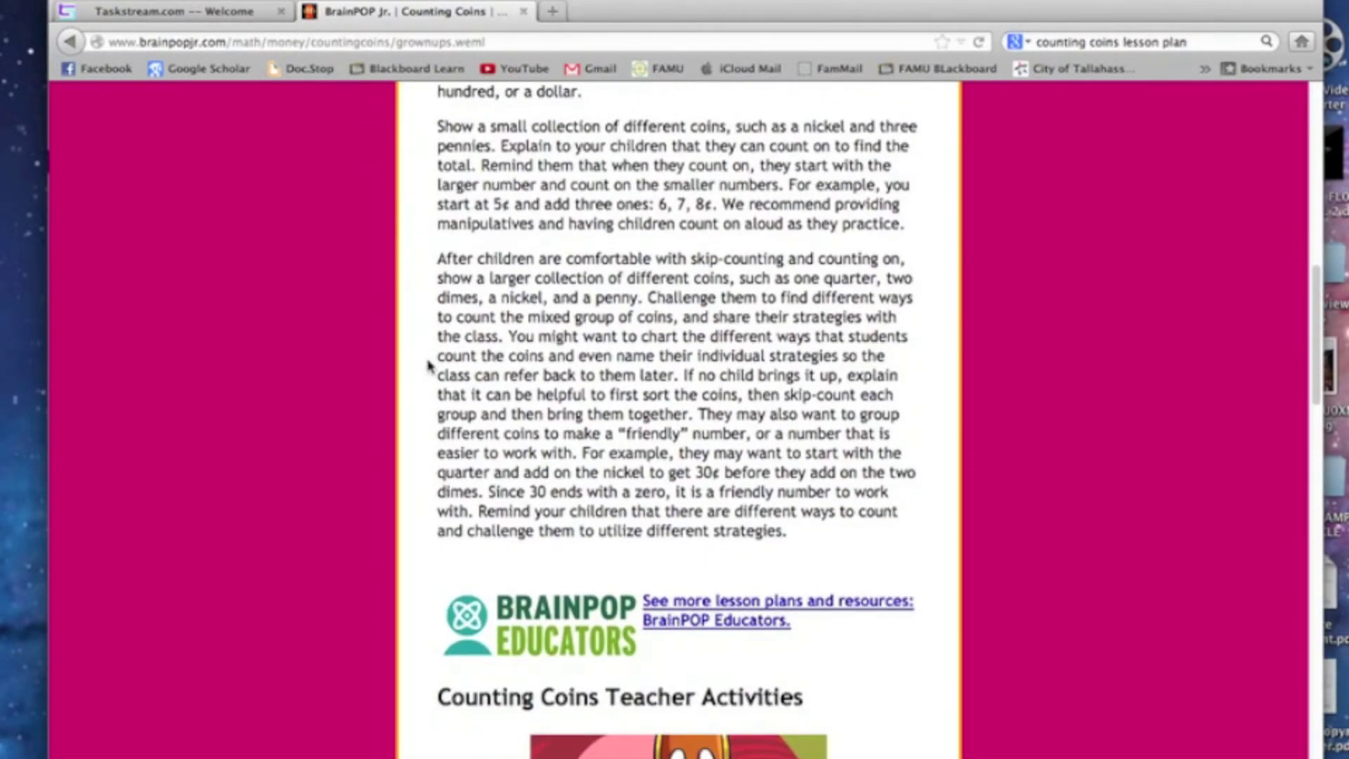
pyautogui.scroll(-10, 429, 364)
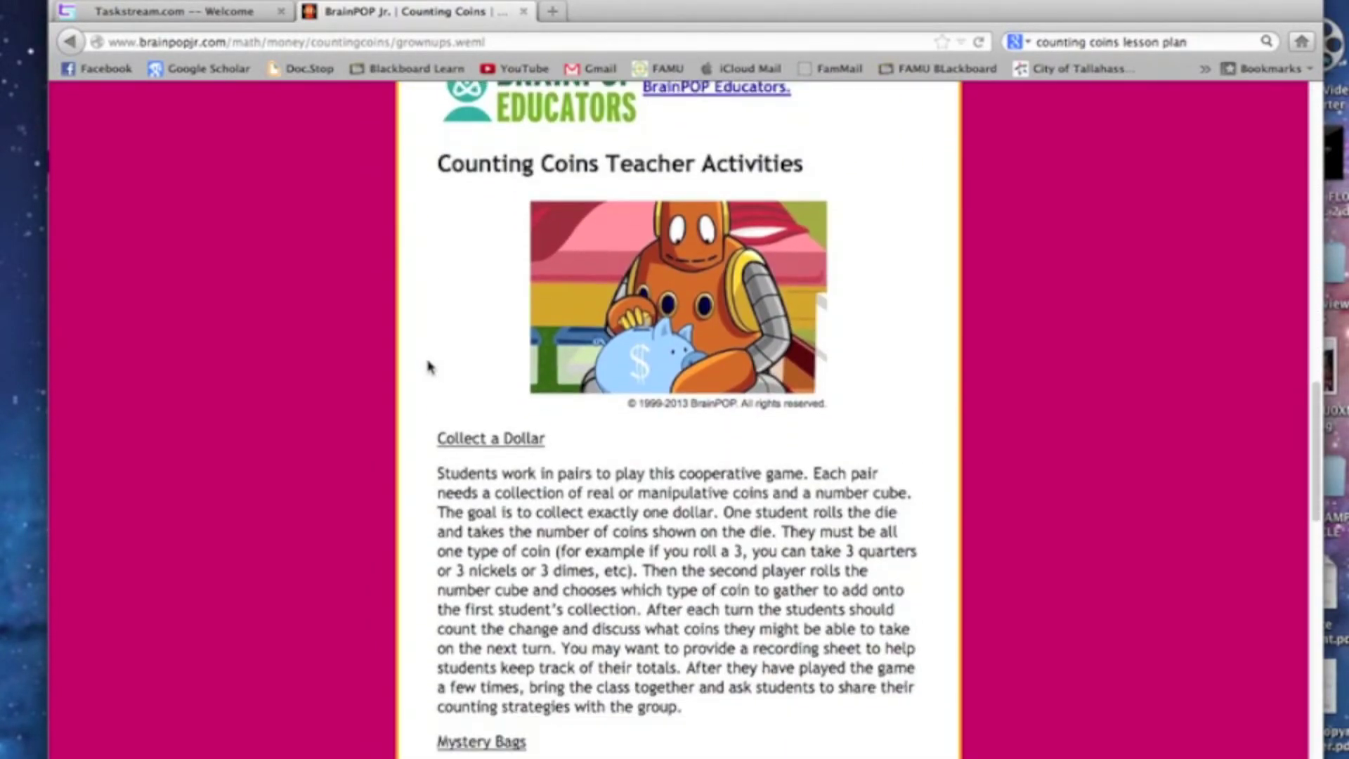
pyautogui.scroll(-8, 429, 366)
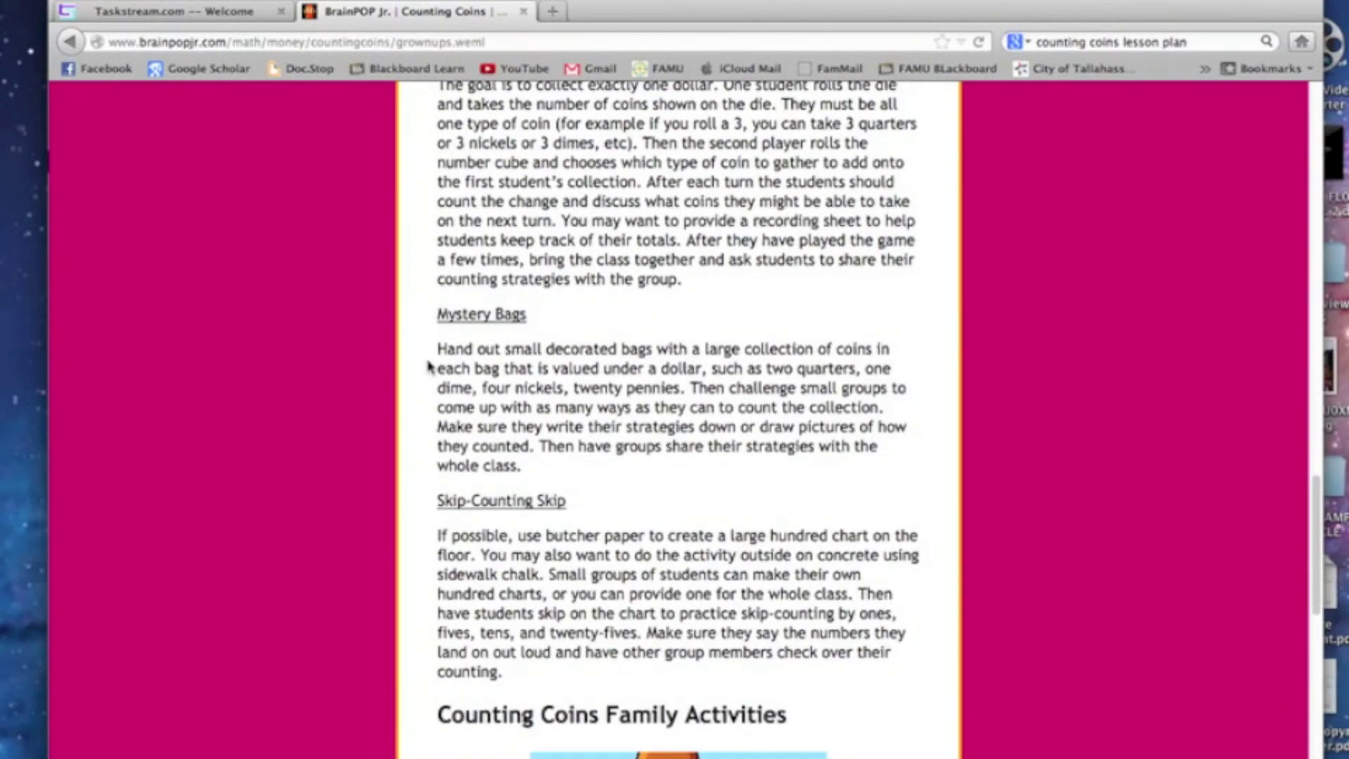
pyautogui.scroll(-5, 429, 366)
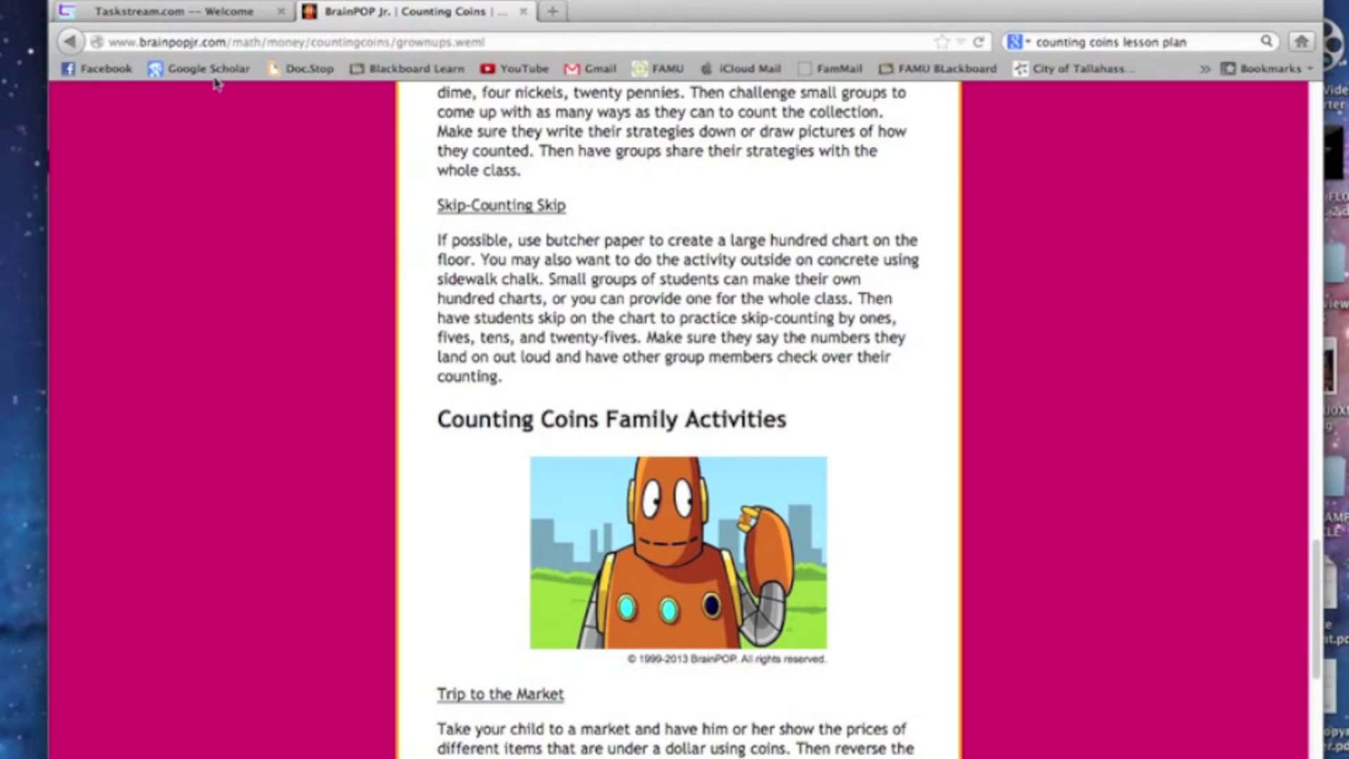
pyautogui.click(72, 44)
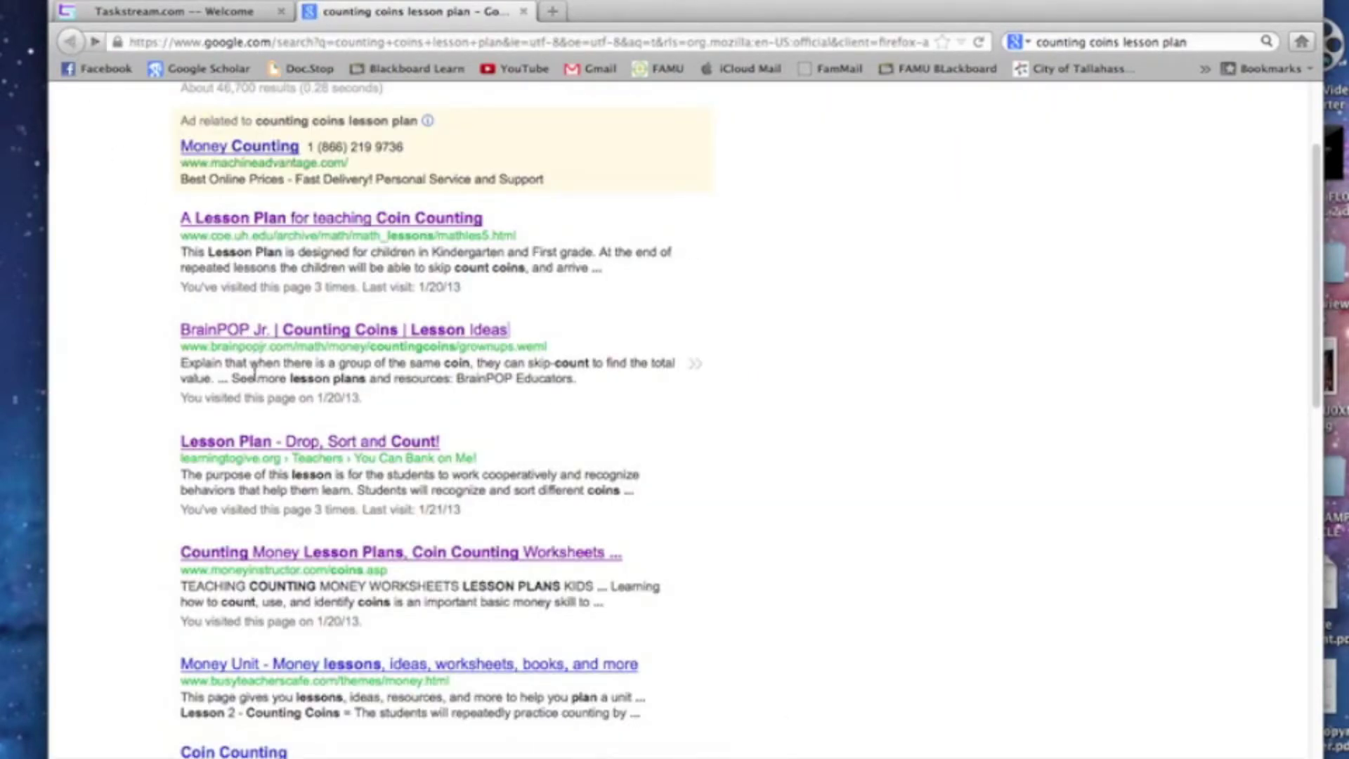
# Open and skim the Drop, Sort and Count! lesson plan, then return to Taskstream
pyautogui.click(267, 442)
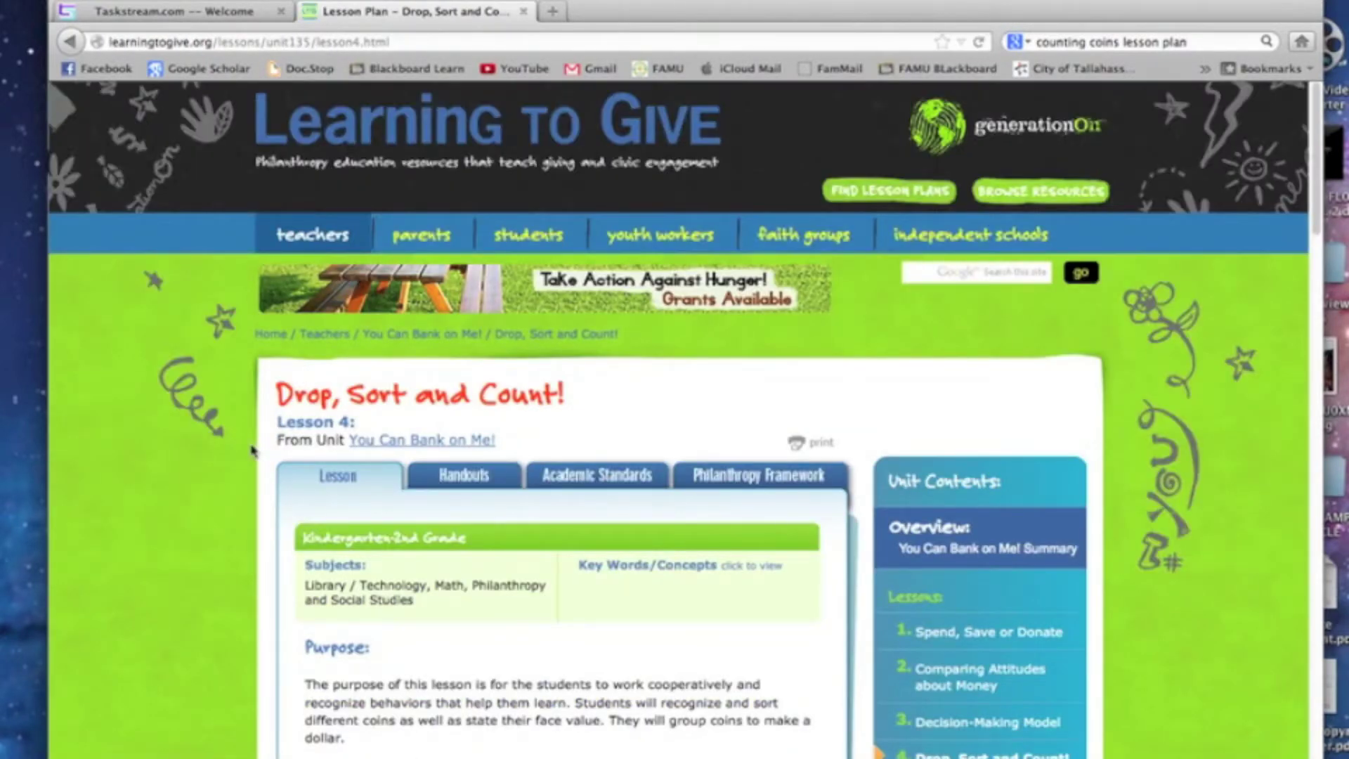
pyautogui.scroll(-5, 254, 450)
pyautogui.scroll(-3, 253, 451)
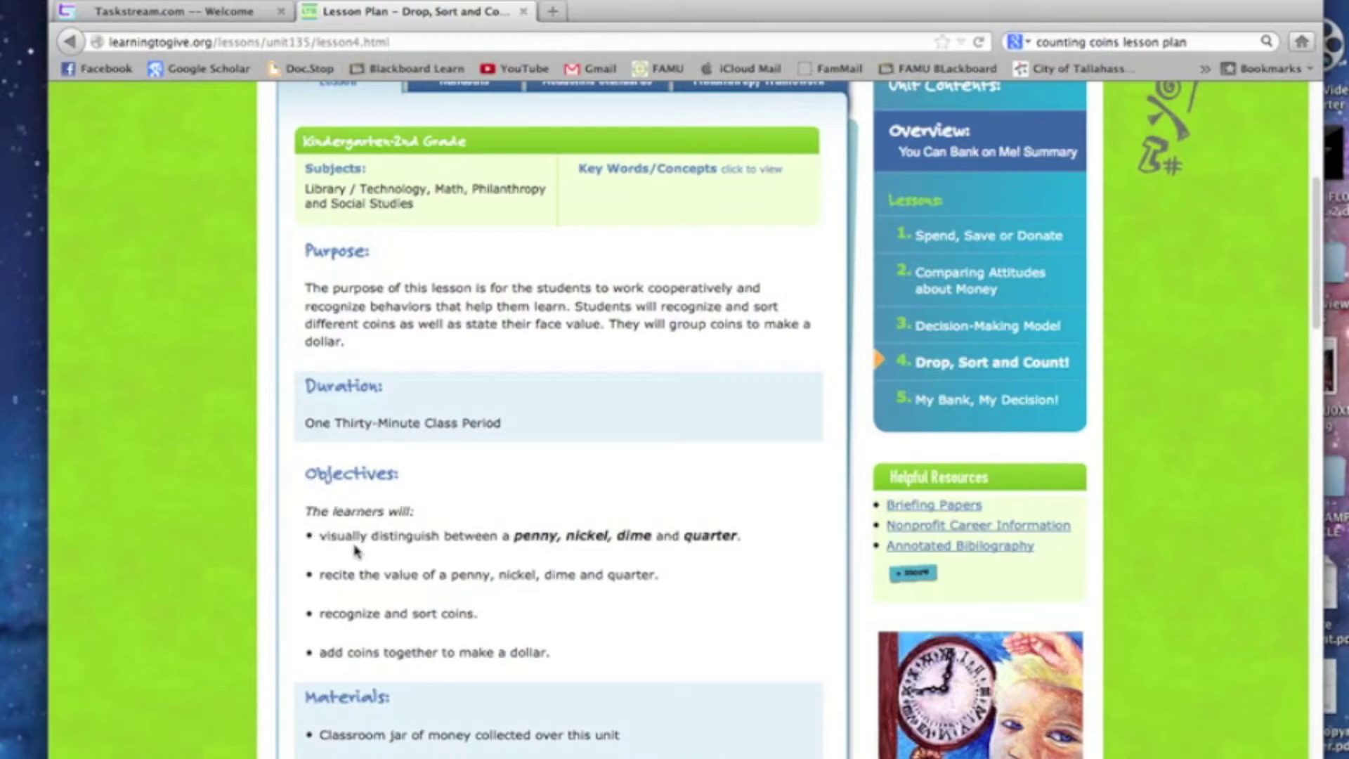
pyautogui.scroll(-5, 310, 502)
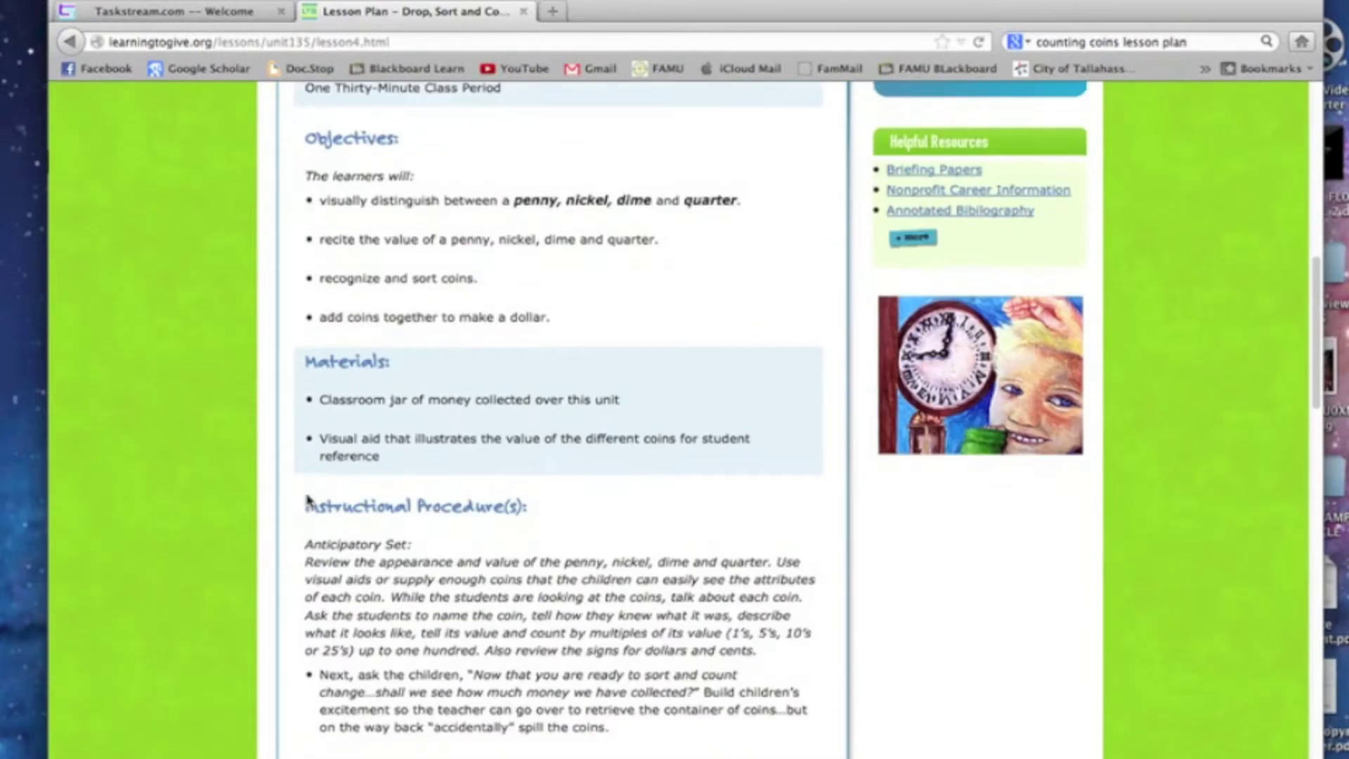
pyautogui.scroll(-7, 307, 501)
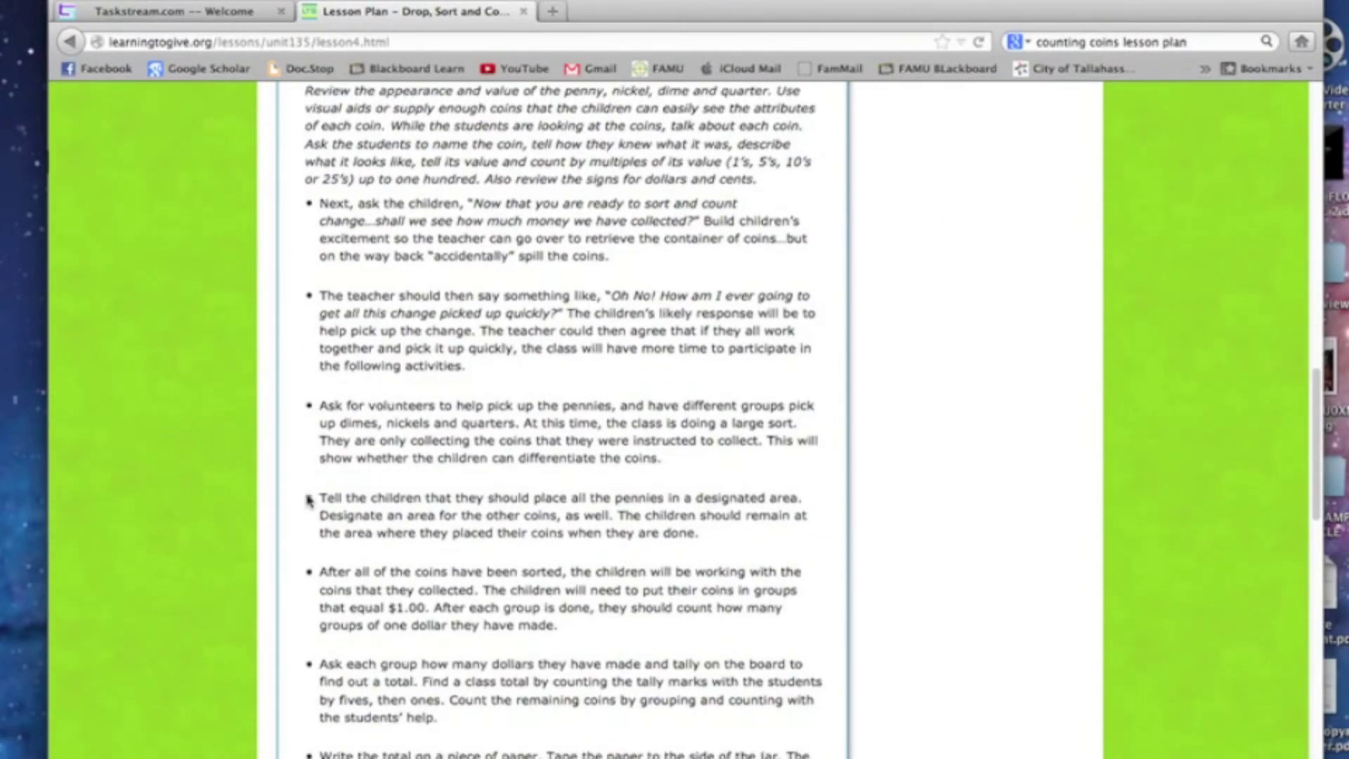
pyautogui.scroll(-9, 309, 501)
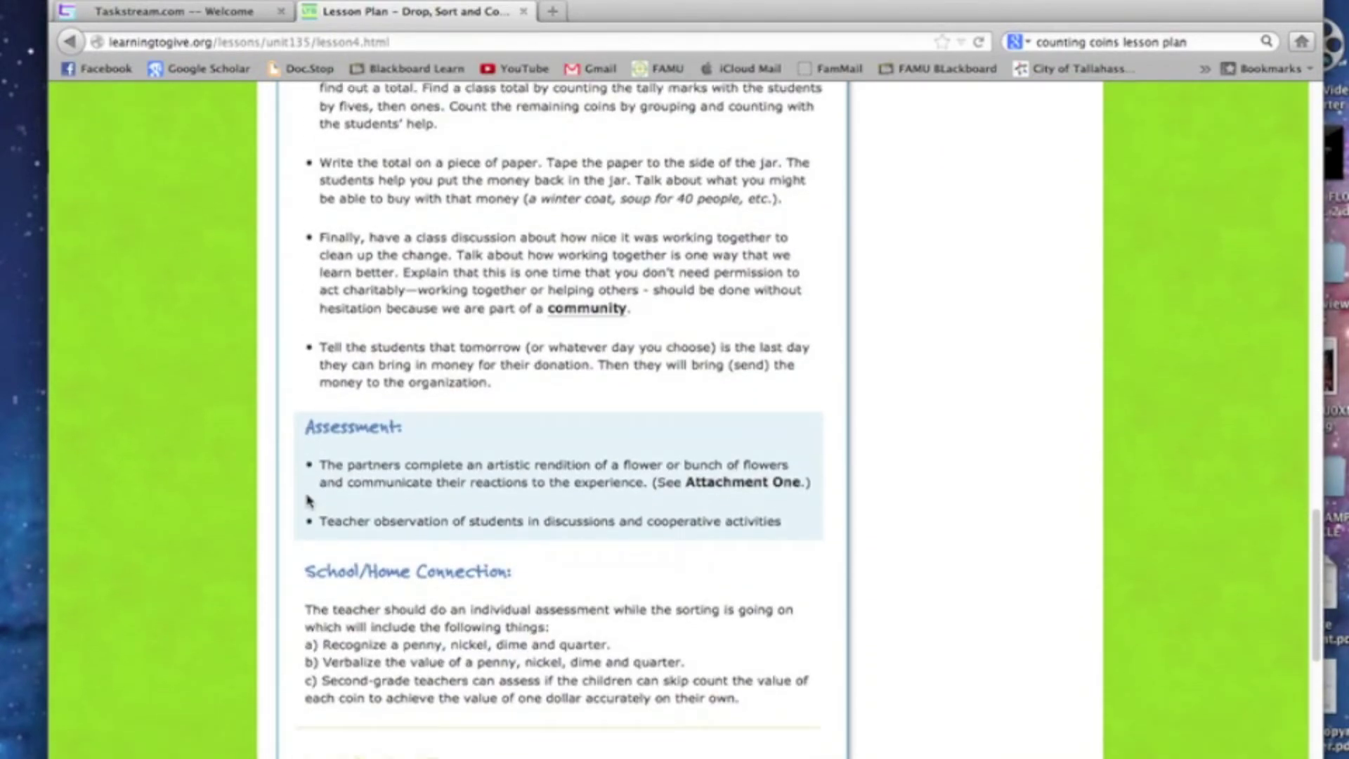
pyautogui.scroll(-1, 307, 500)
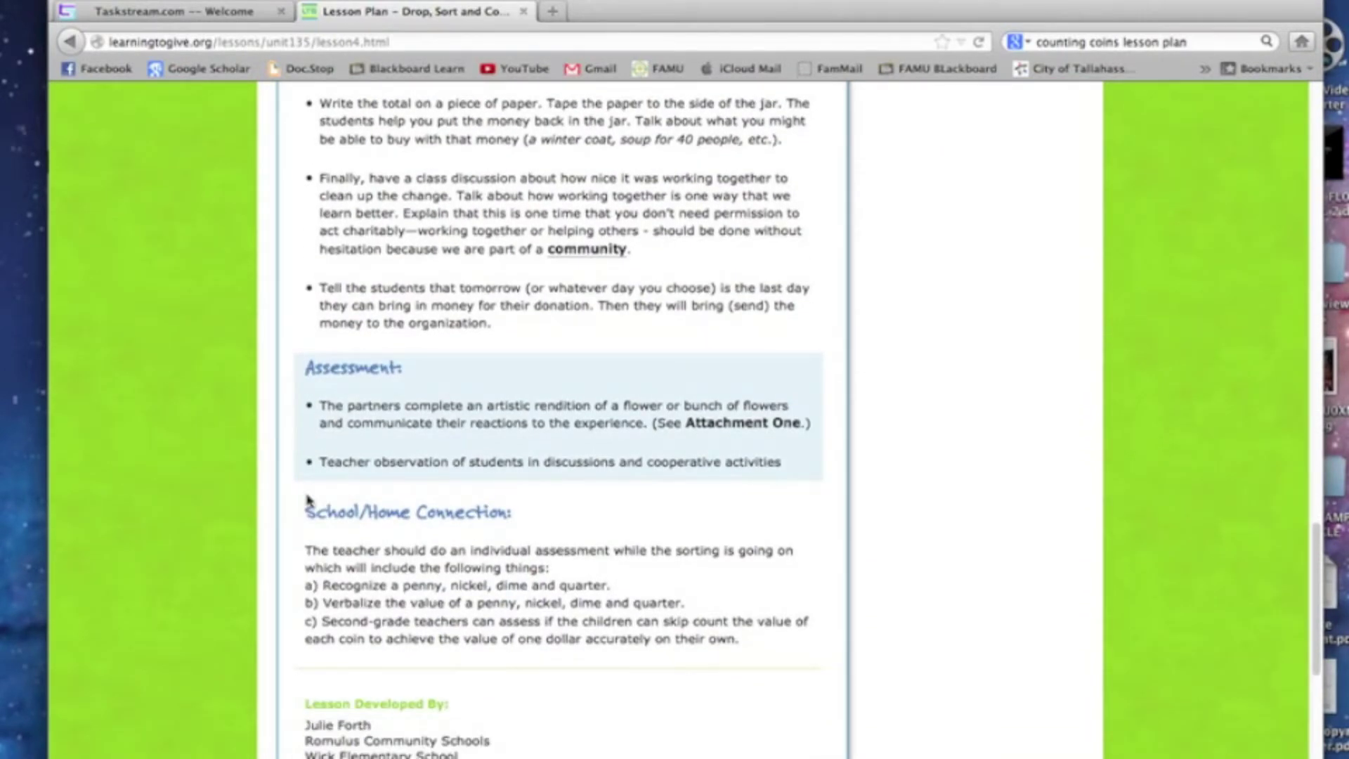
pyautogui.scroll(15, 308, 501)
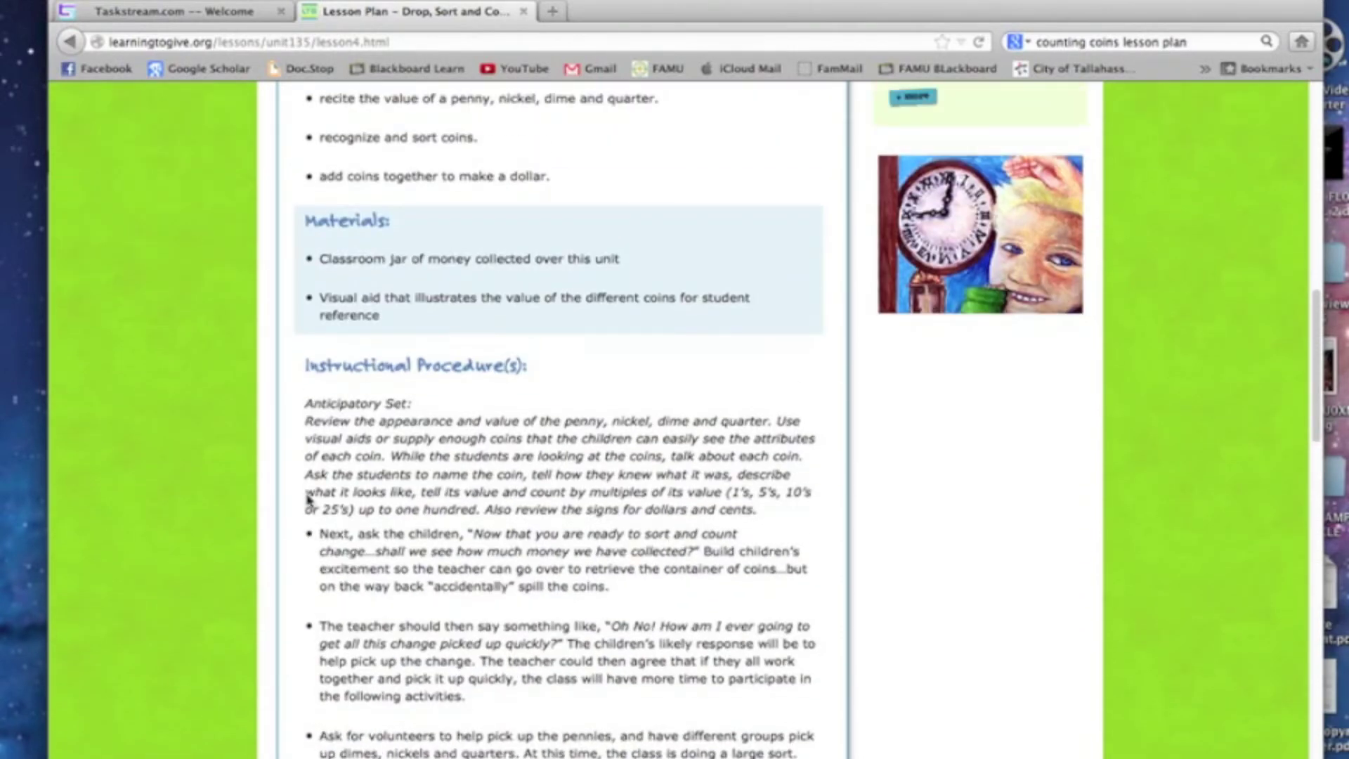
pyautogui.scroll(9, 307, 501)
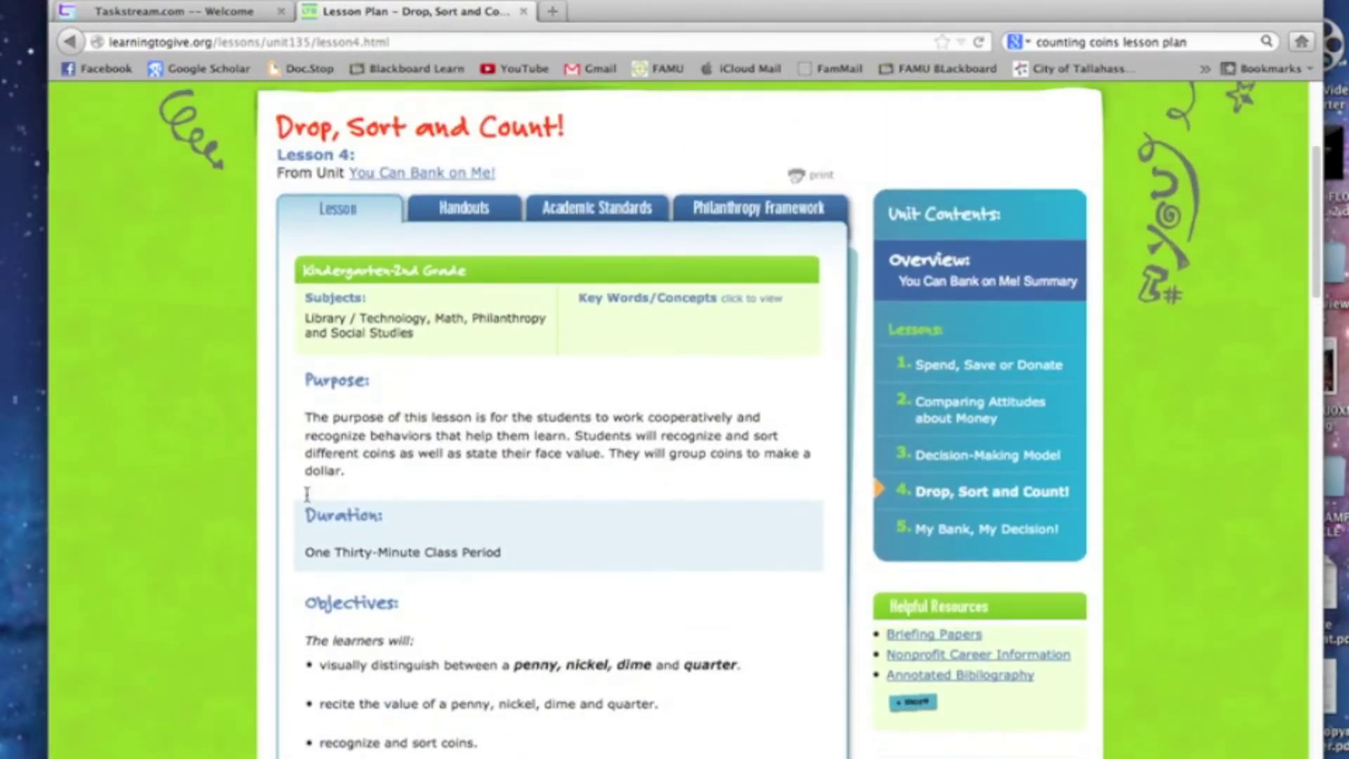
pyautogui.scroll(1, 307, 501)
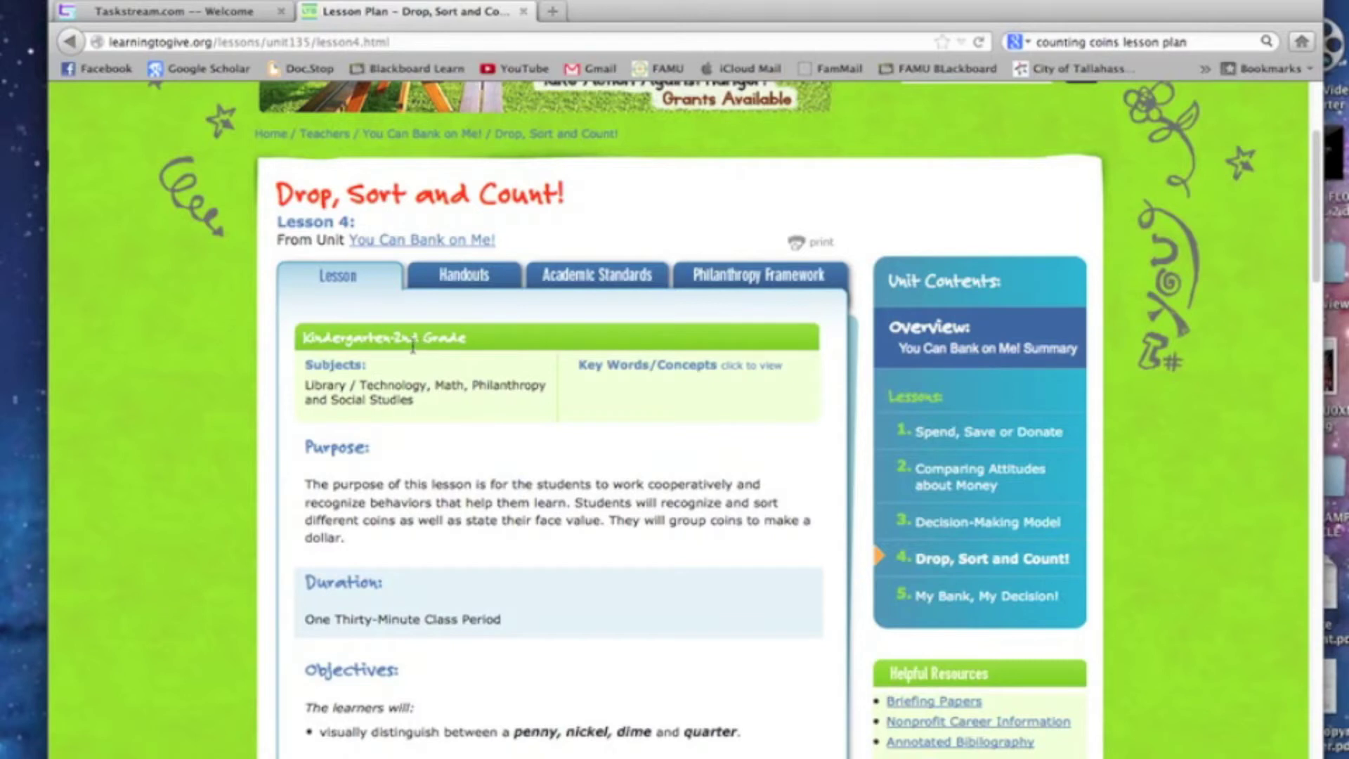
pyautogui.click(215, 13)
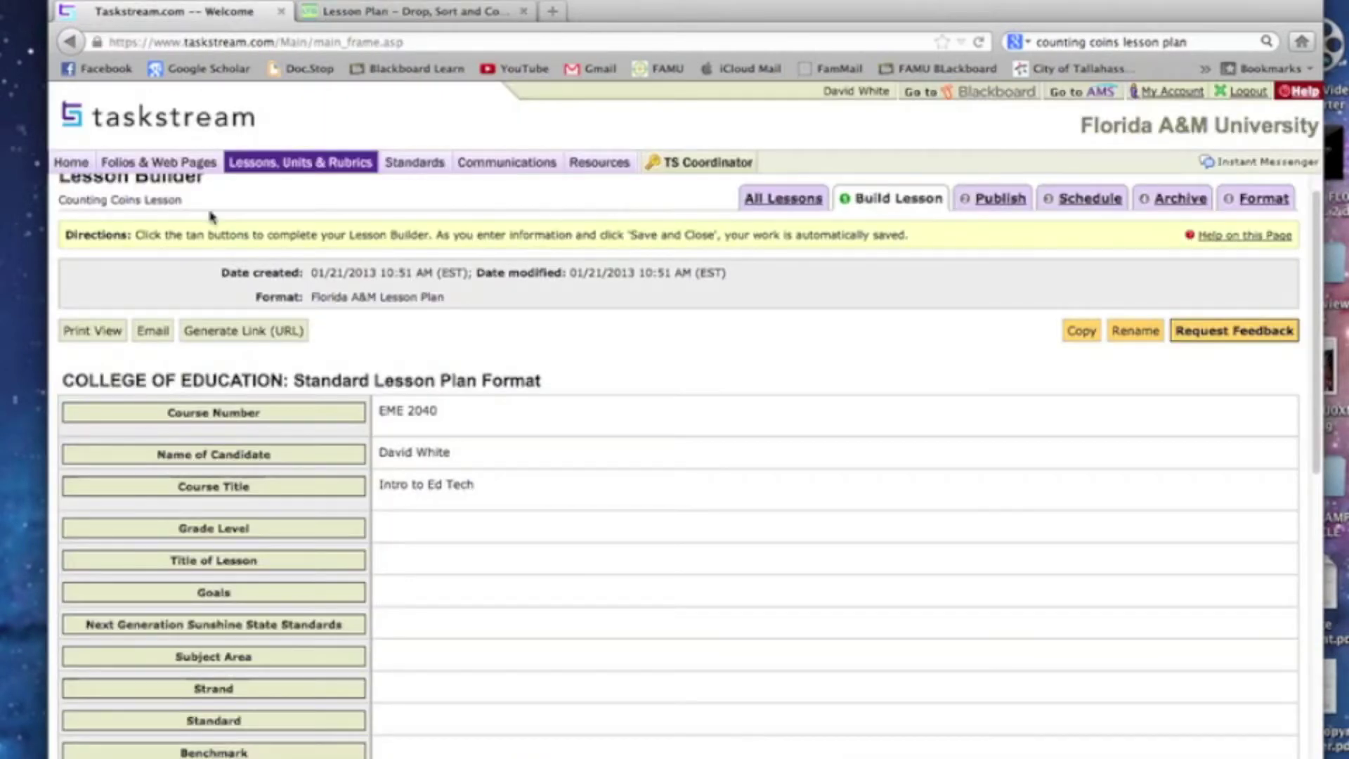
# Set the Grade Level to Kindergarten, Grade 1 and Grade 2 and save
pyautogui.click(236, 539)
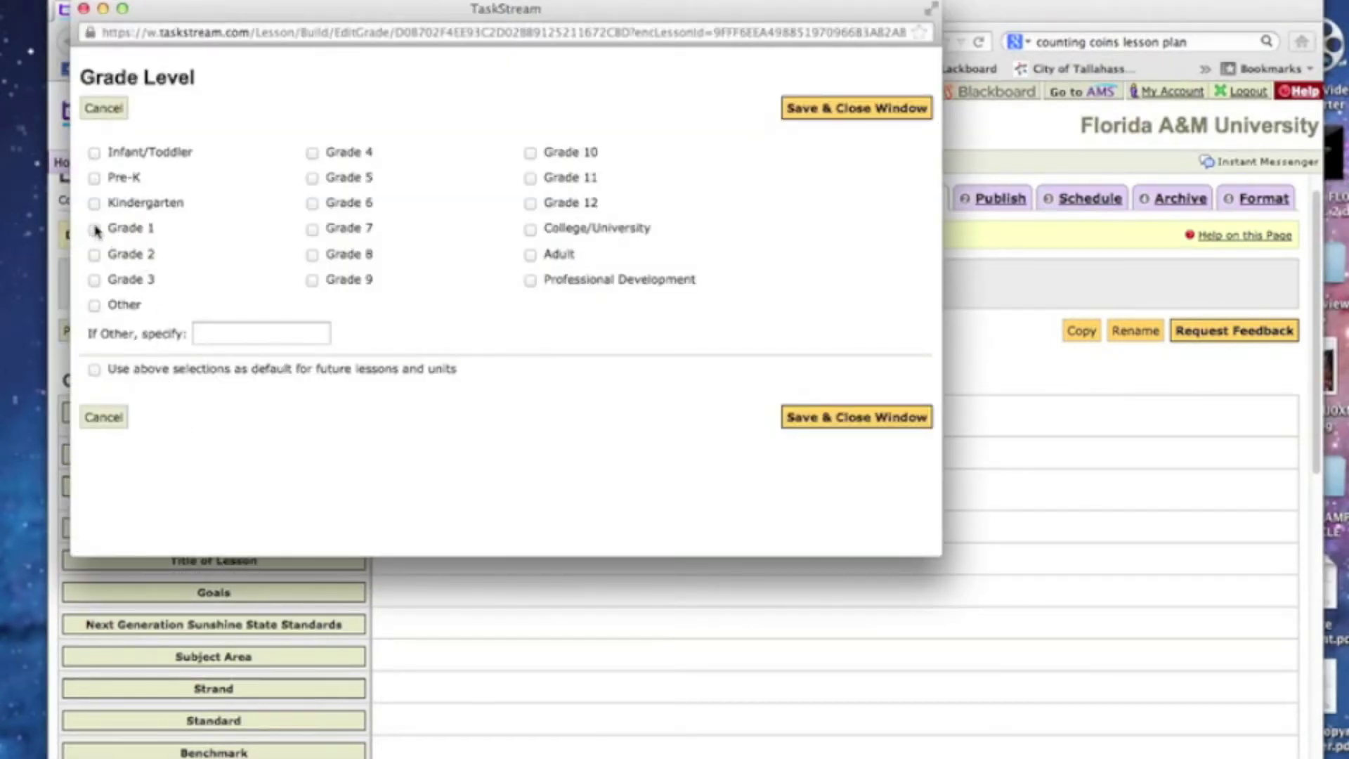
pyautogui.click(94, 203)
pyautogui.click(94, 229)
pyautogui.click(95, 255)
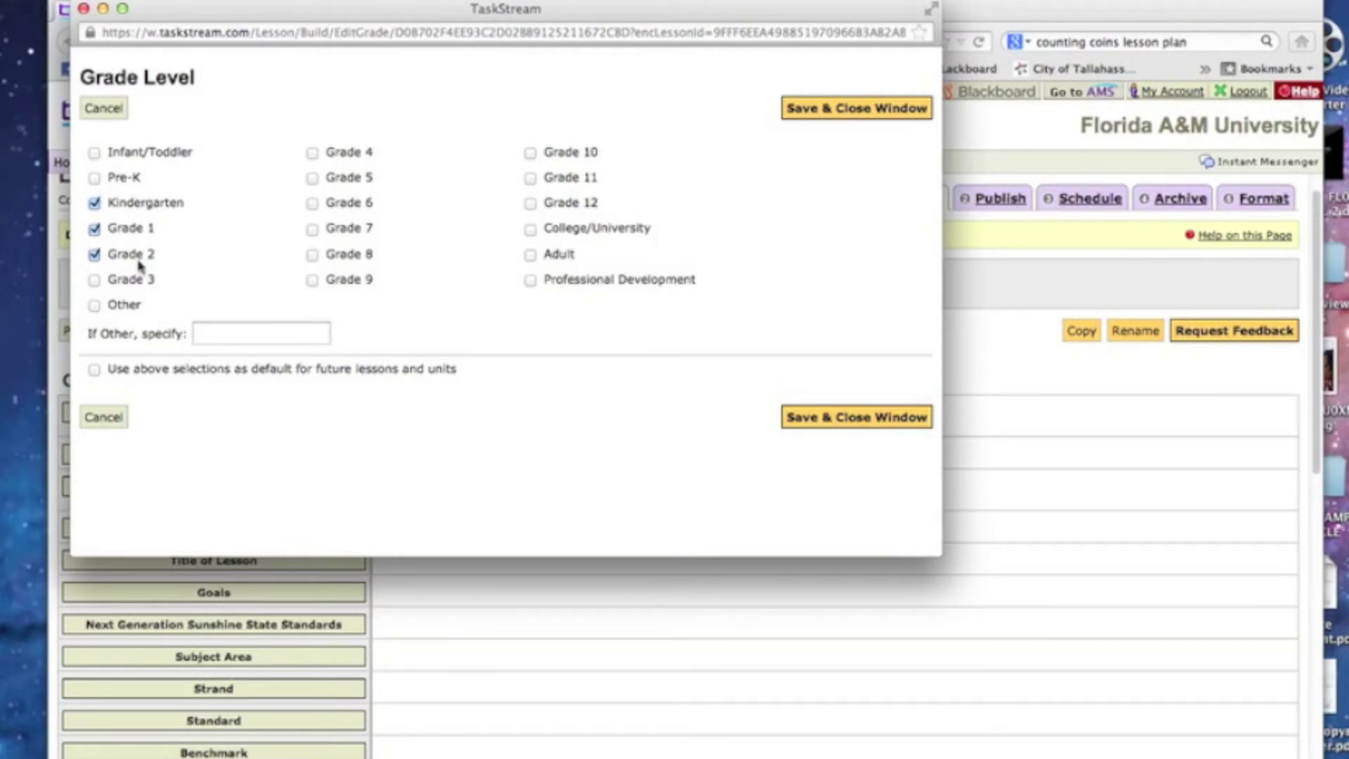
pyautogui.click(830, 425)
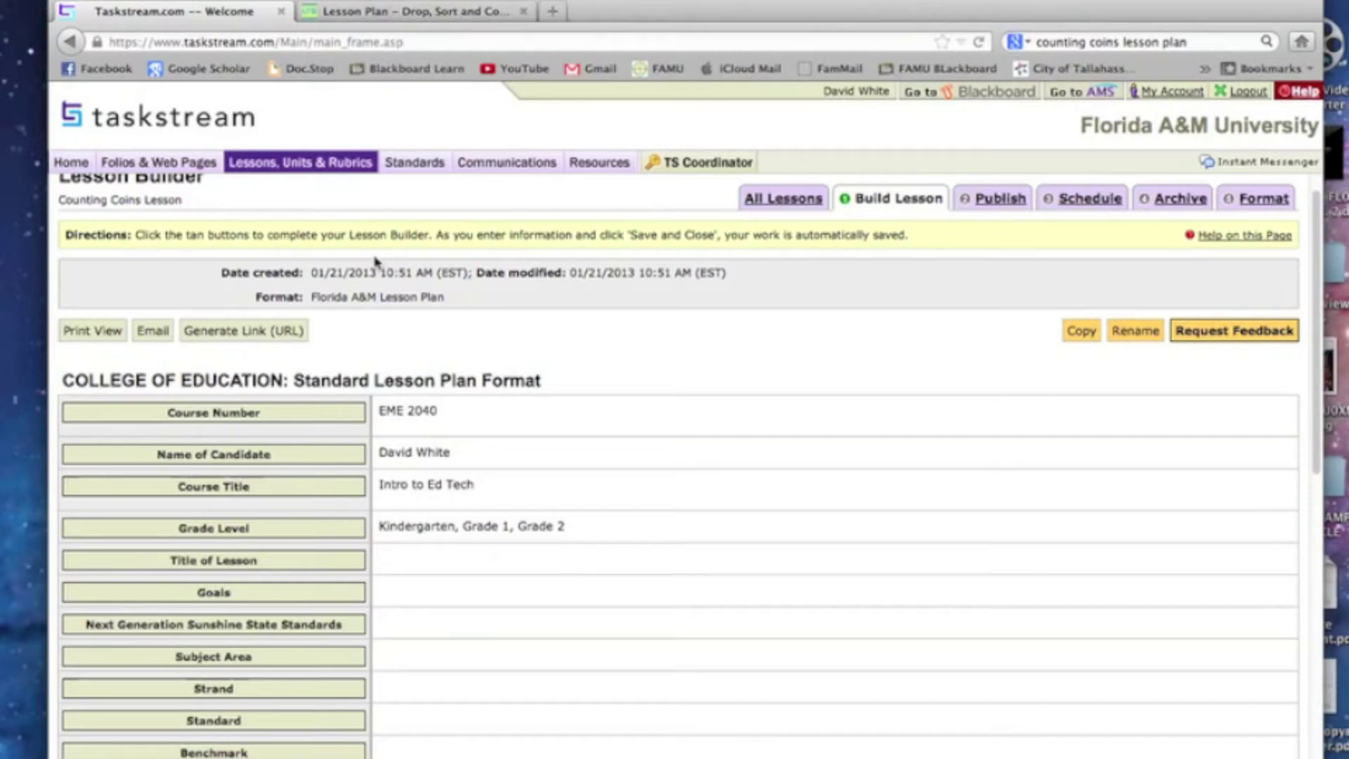
pyautogui.click(229, 562)
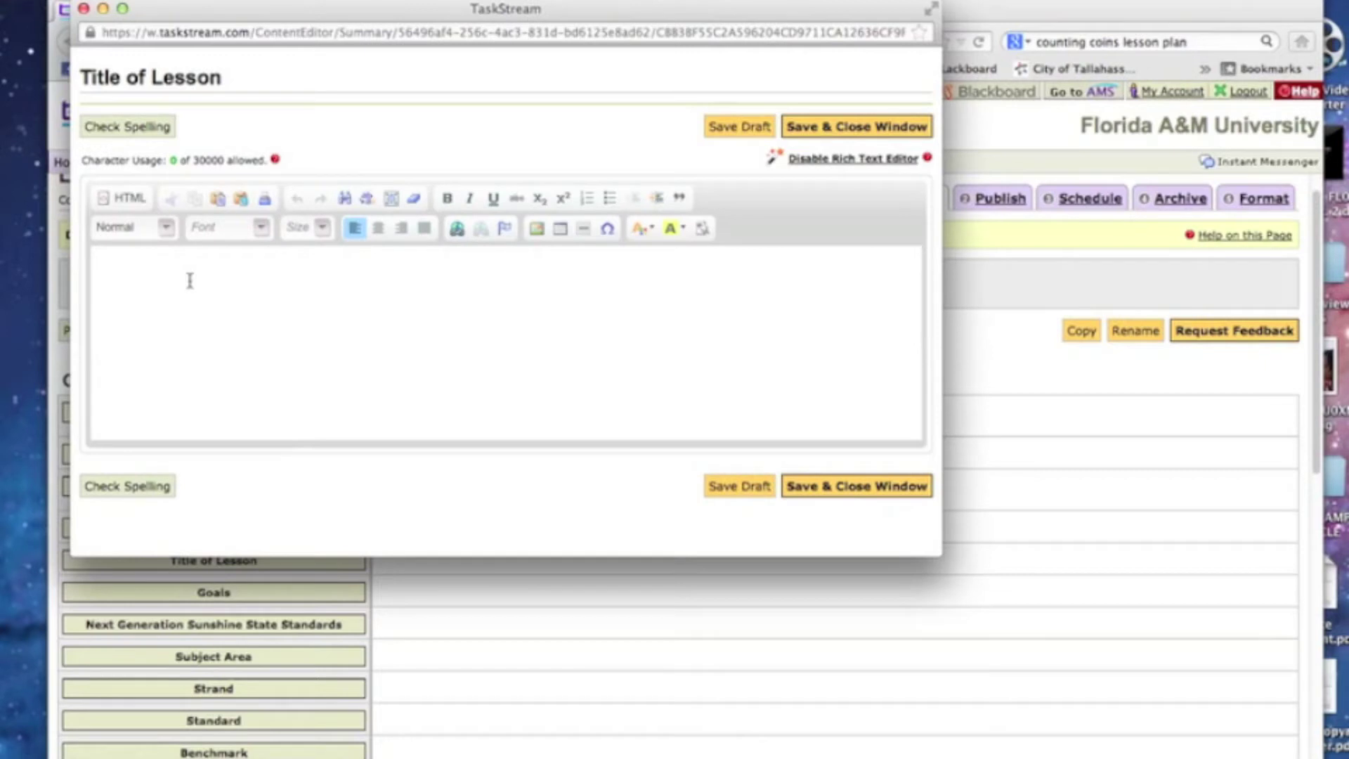
# Enter 'Drop, Sort and Count!!!' as the Title of Lesson and save it
pyautogui.write('Drop, Sort')
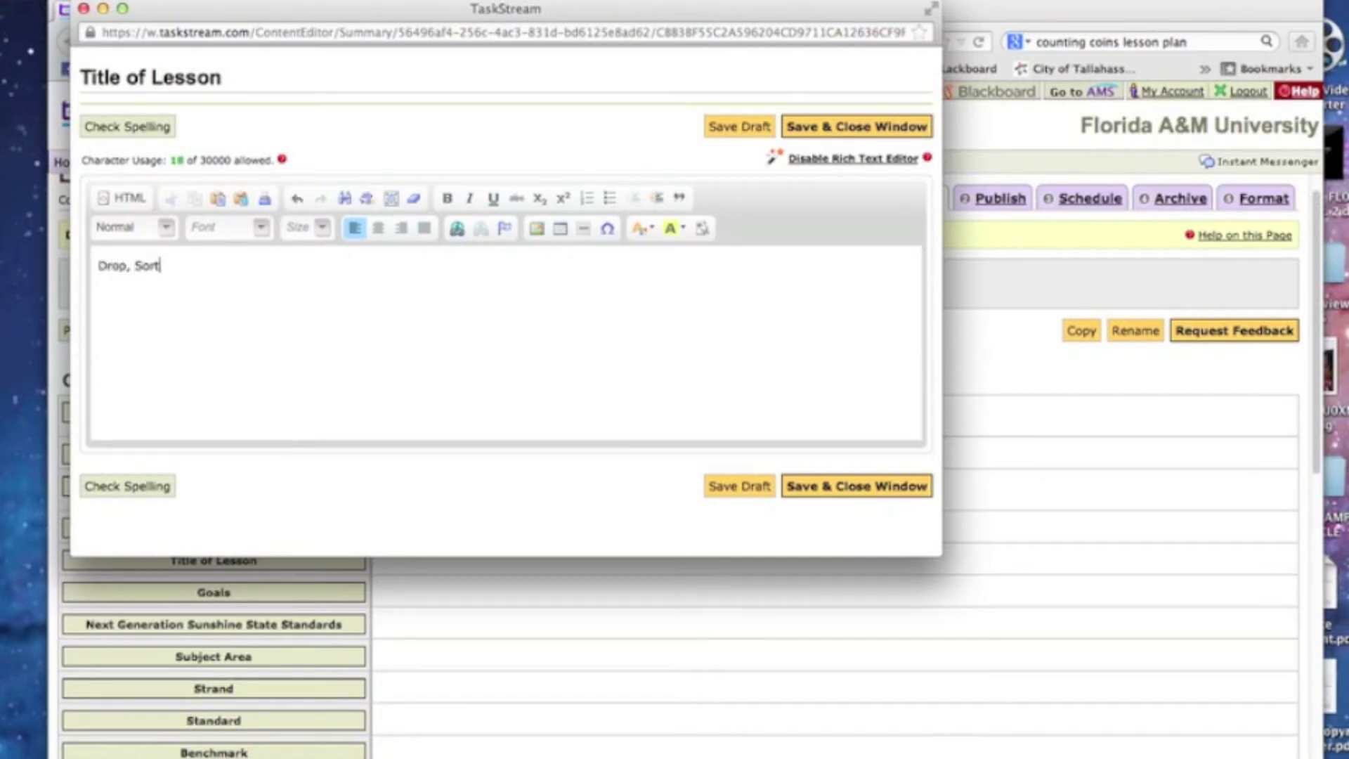
pyautogui.write(' and Count!!!')
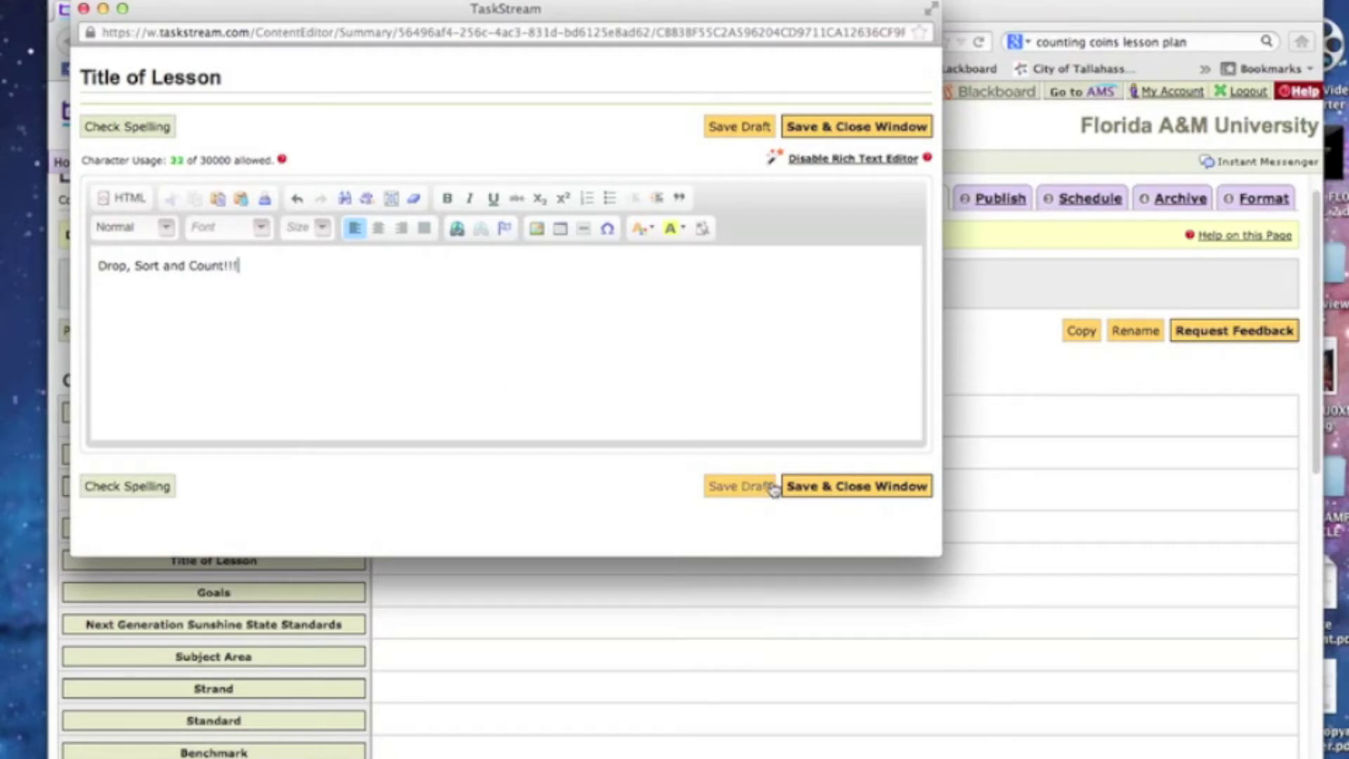
pyautogui.click(805, 486)
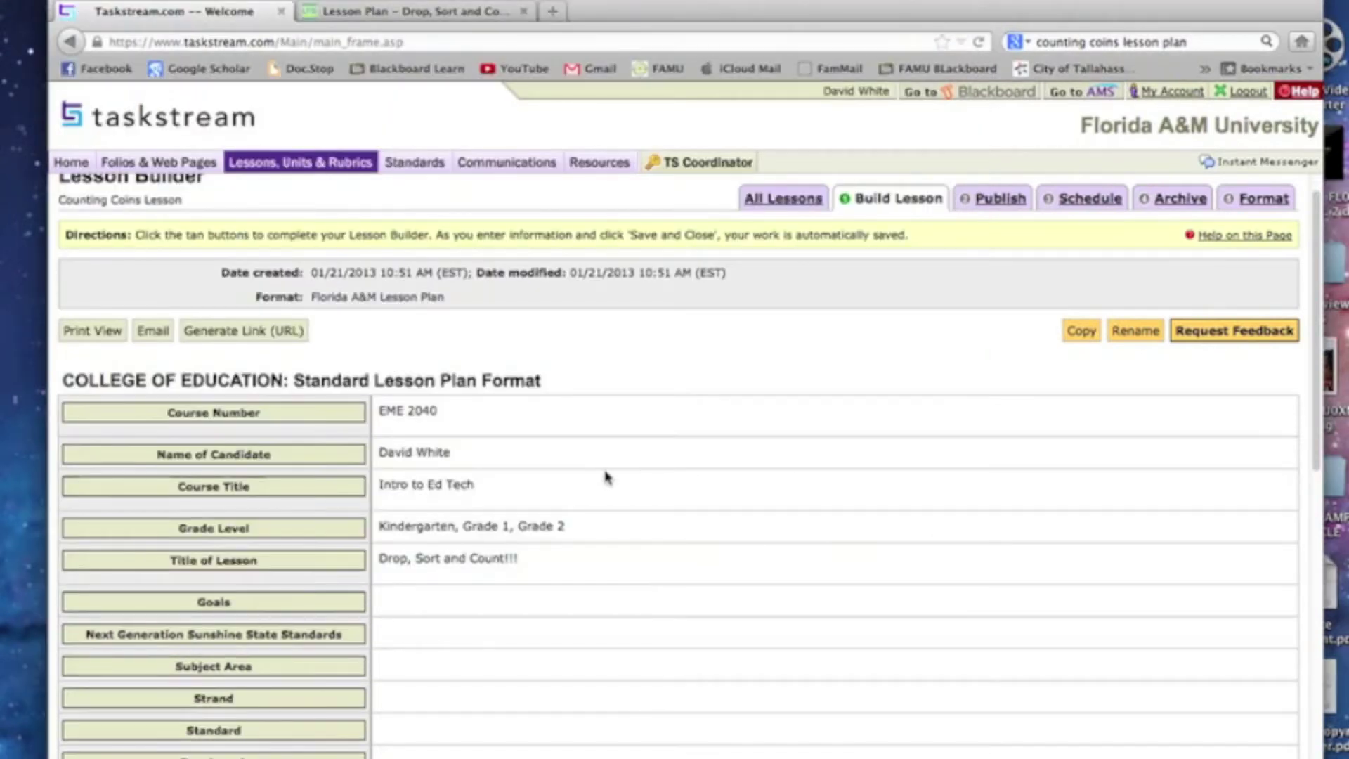
pyautogui.scroll(-1, 611, 467)
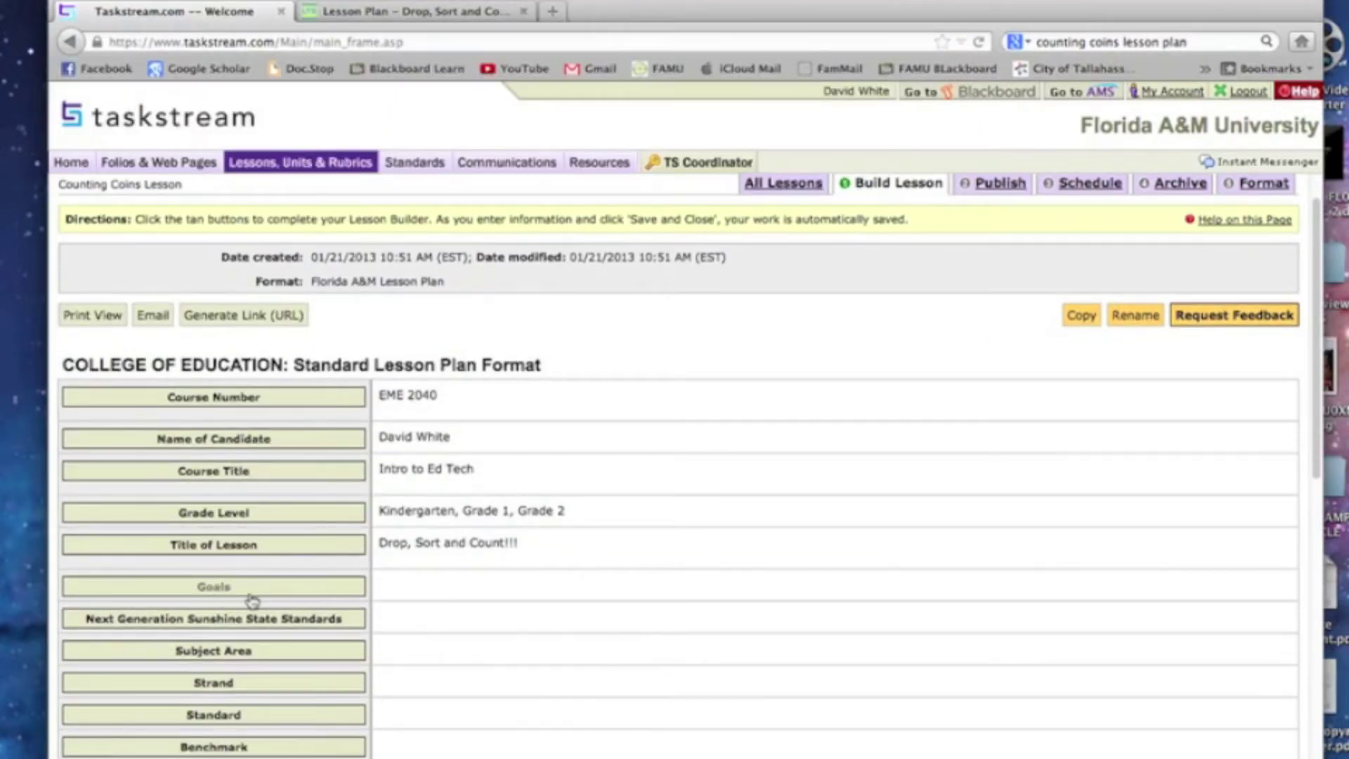
# Copy the Purpose paragraph from the Learning to Give lesson plan
pyautogui.click(439, 20)
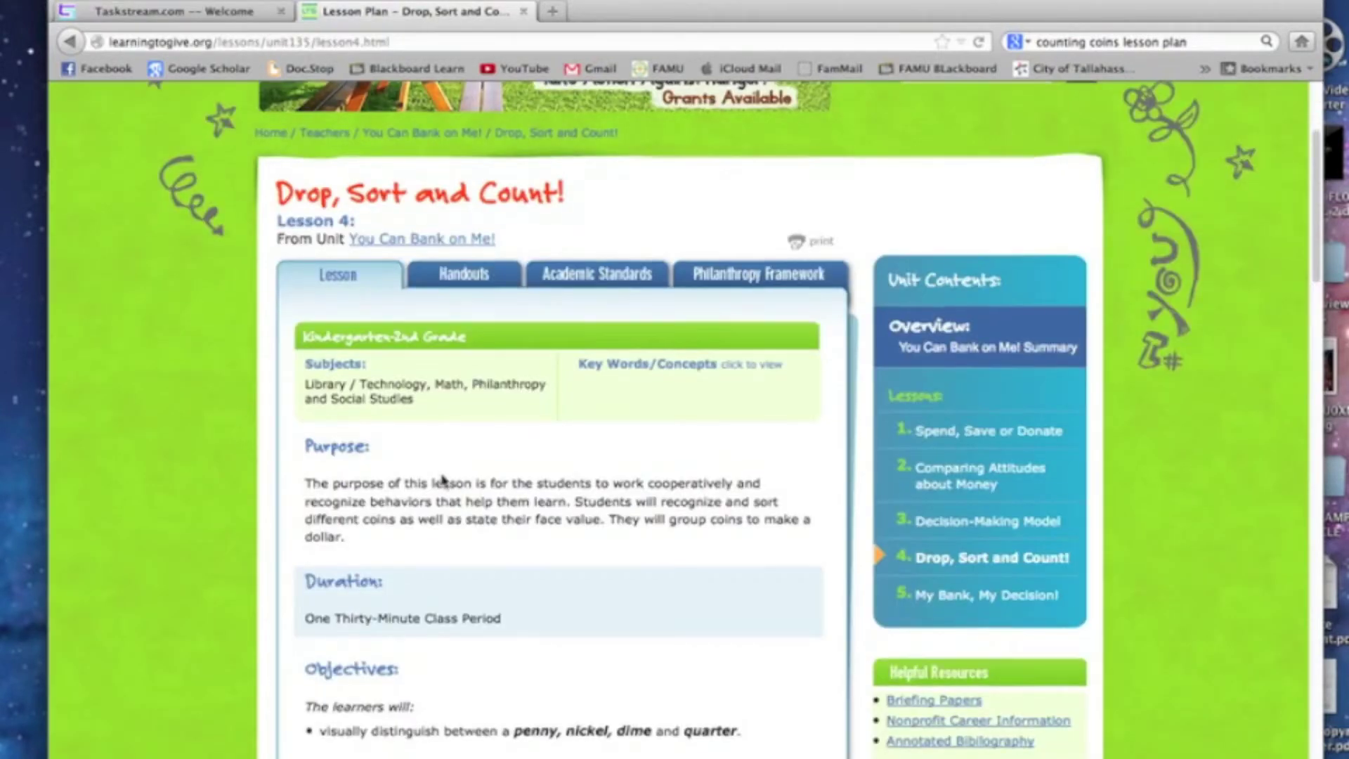
pyautogui.scroll(-1, 442, 480)
pyautogui.scroll(-2, 441, 479)
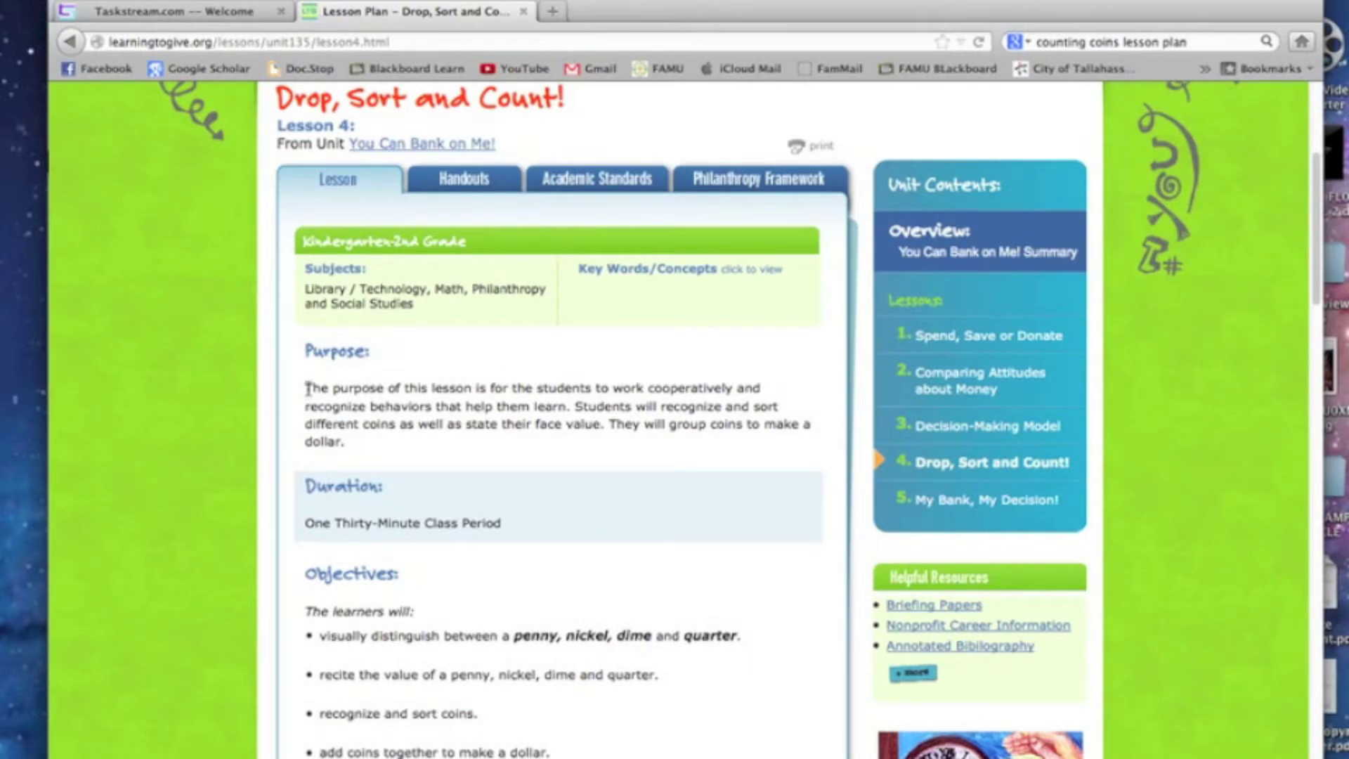
pyautogui.moveTo(307, 387); pyautogui.dragTo(371, 443)
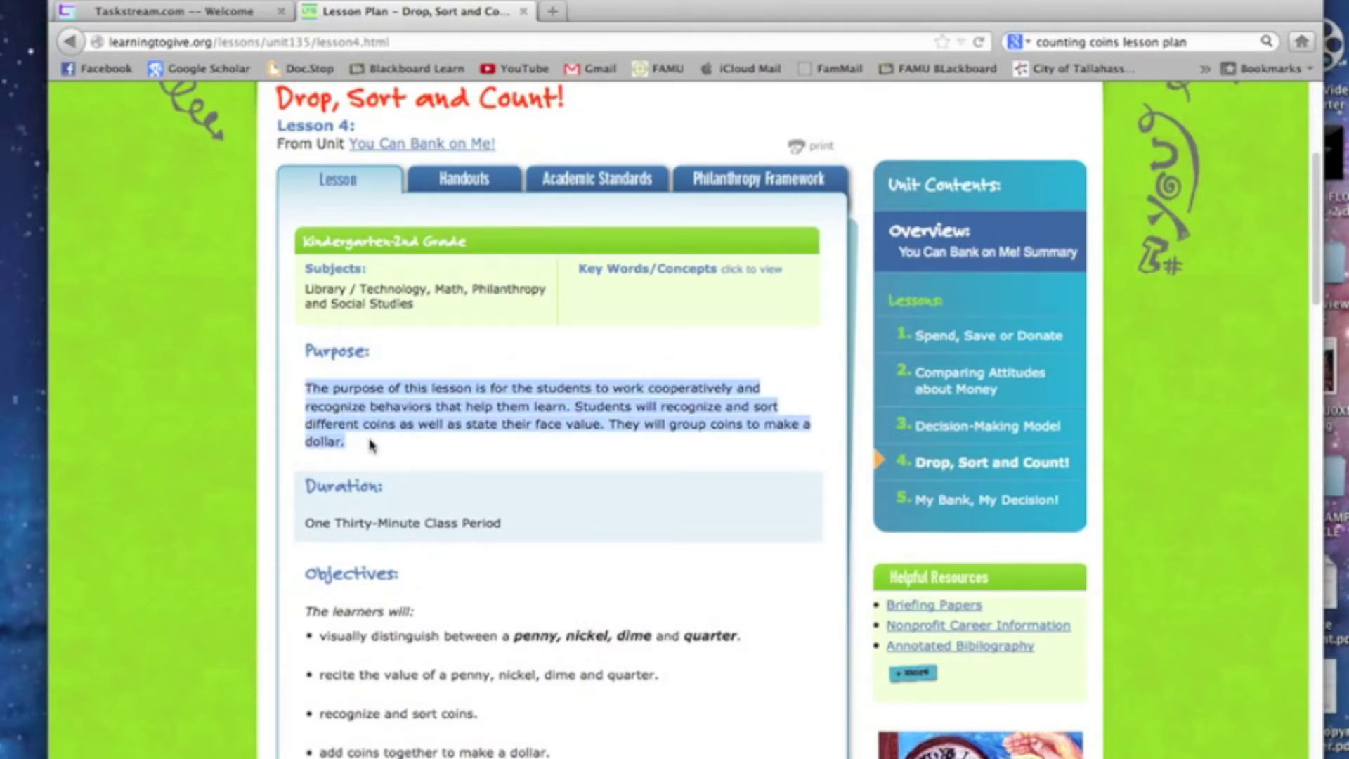
pyautogui.rightClick(425, 403)
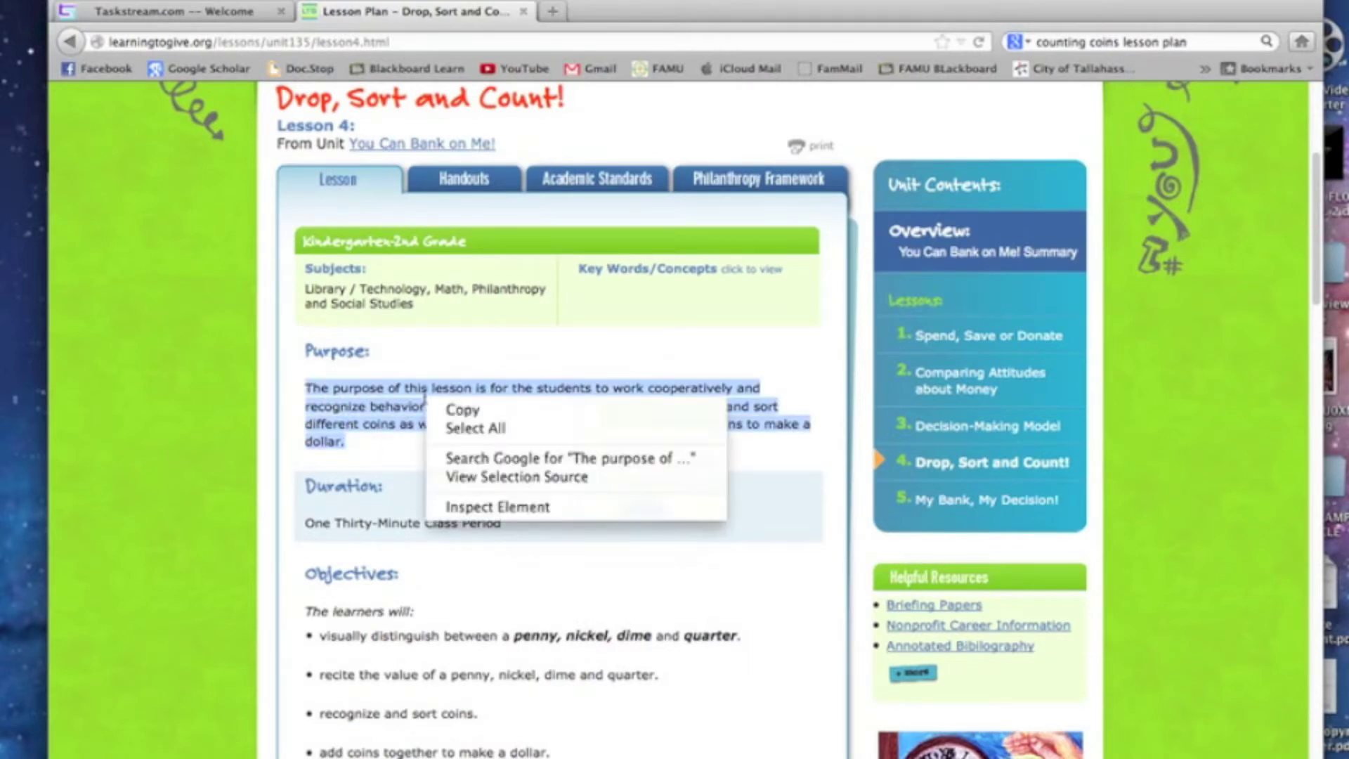
pyautogui.click(447, 411)
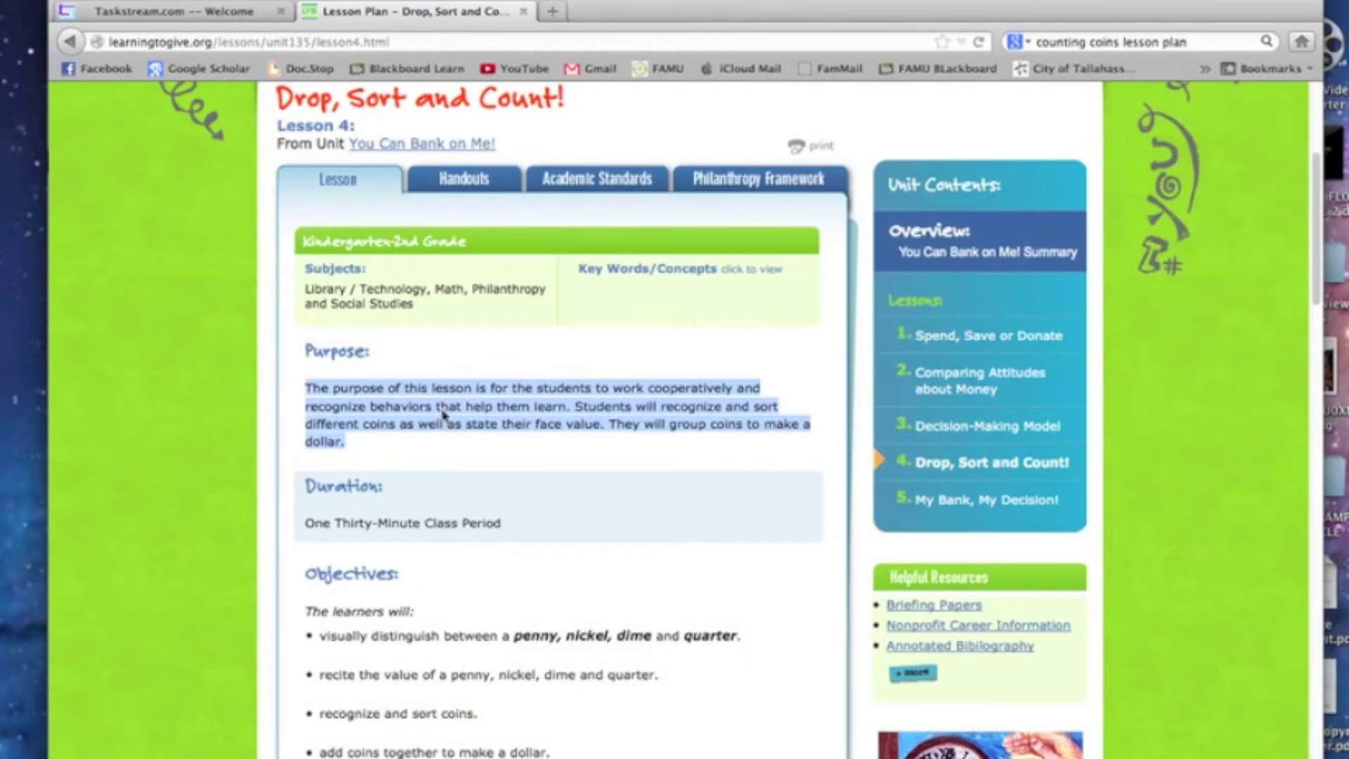
# Paste the paragraph into Goals, change 'purpose' to 'goal', and save
pyautogui.click(224, 12)
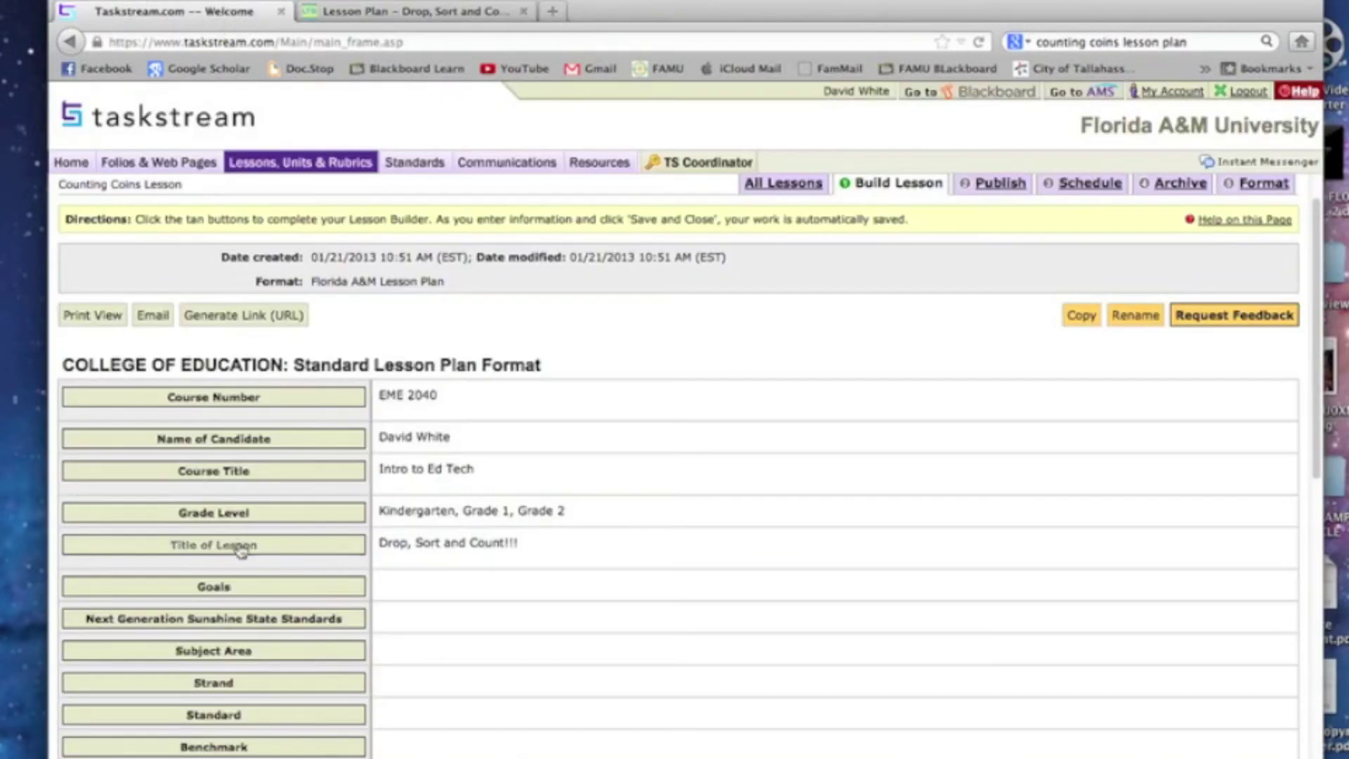
pyautogui.click(246, 587)
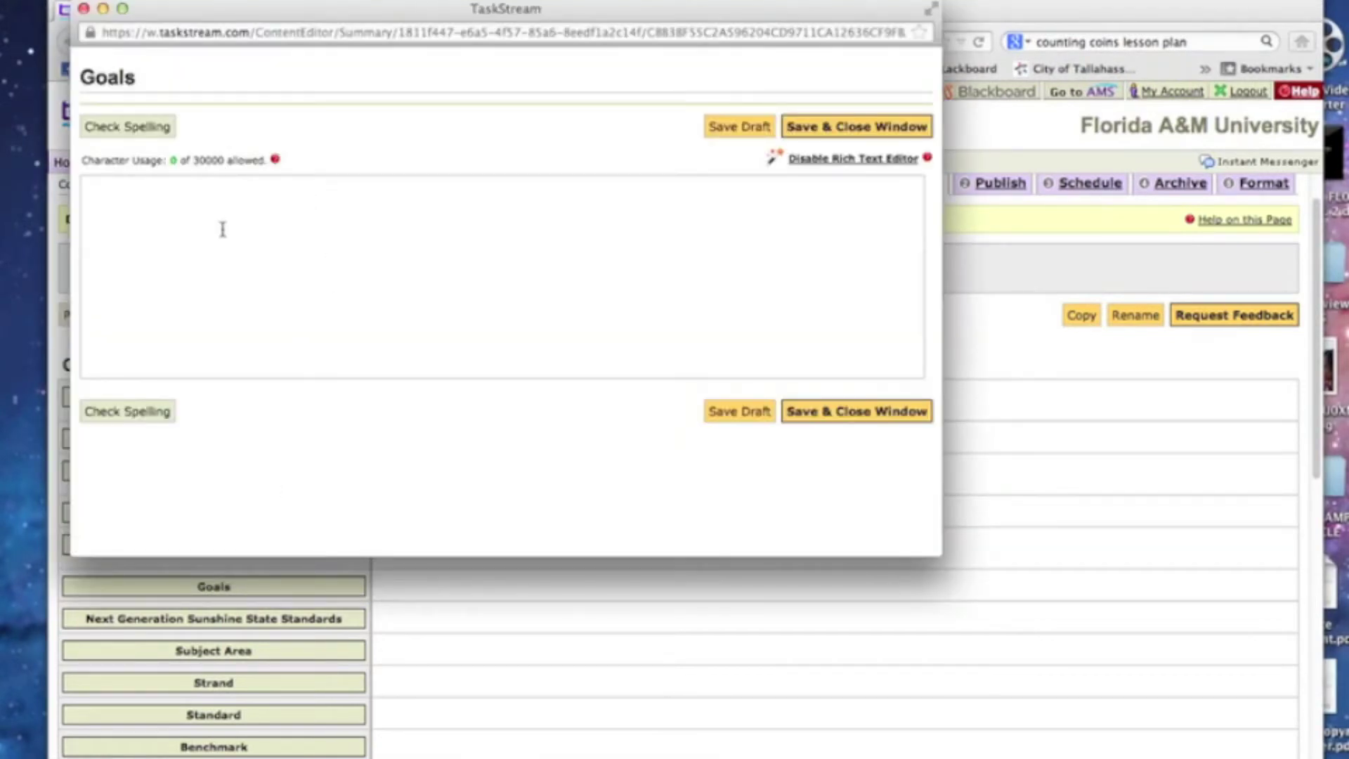
pyautogui.rightClick(216, 270)
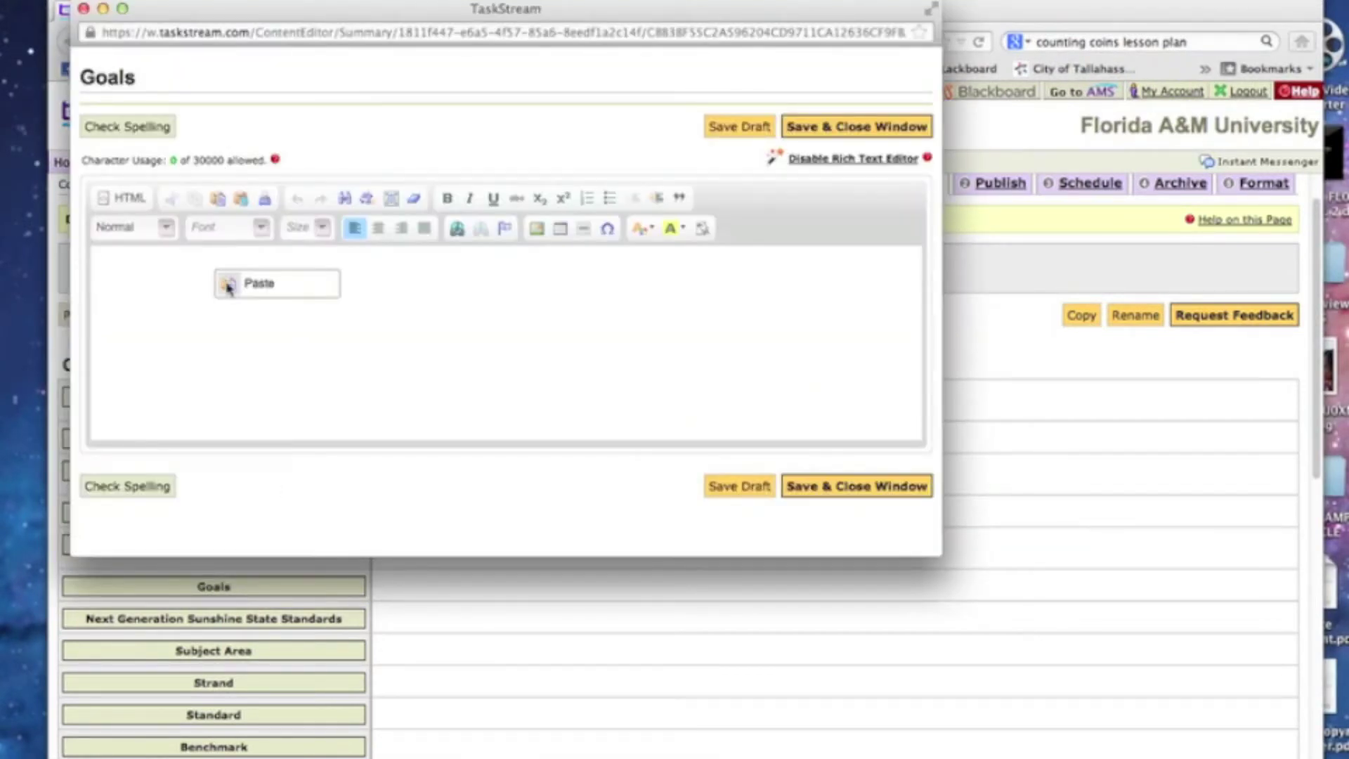
pyautogui.click(259, 288)
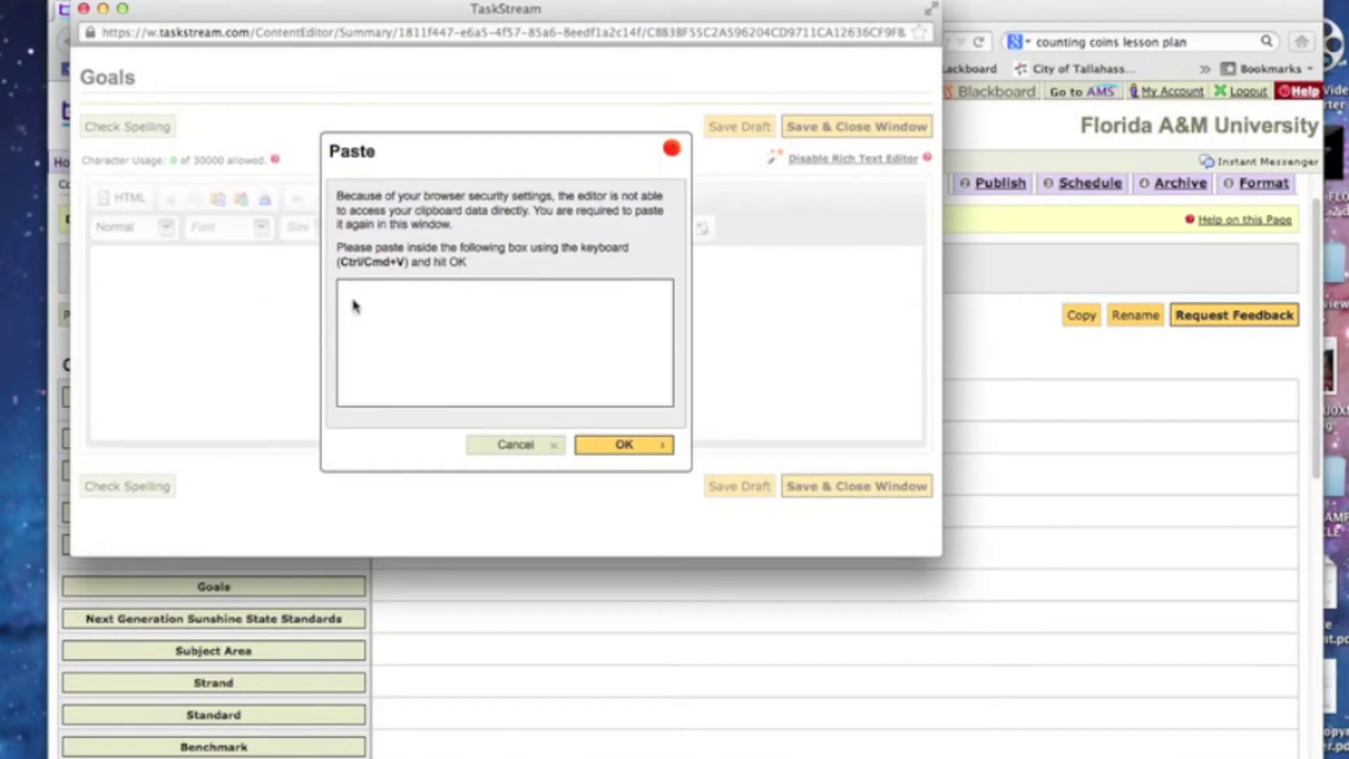
pyautogui.rightClick(354, 300)
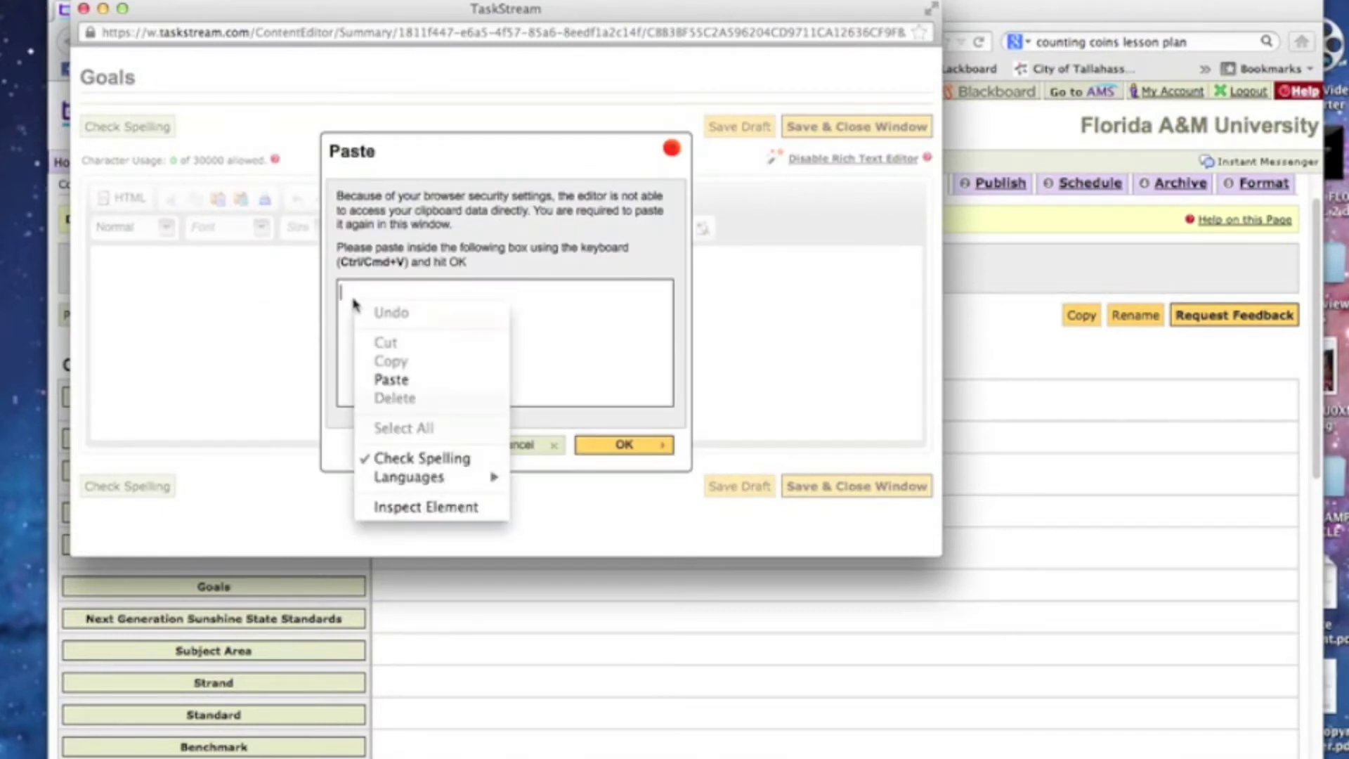
pyautogui.click(390, 383)
pyautogui.click(601, 445)
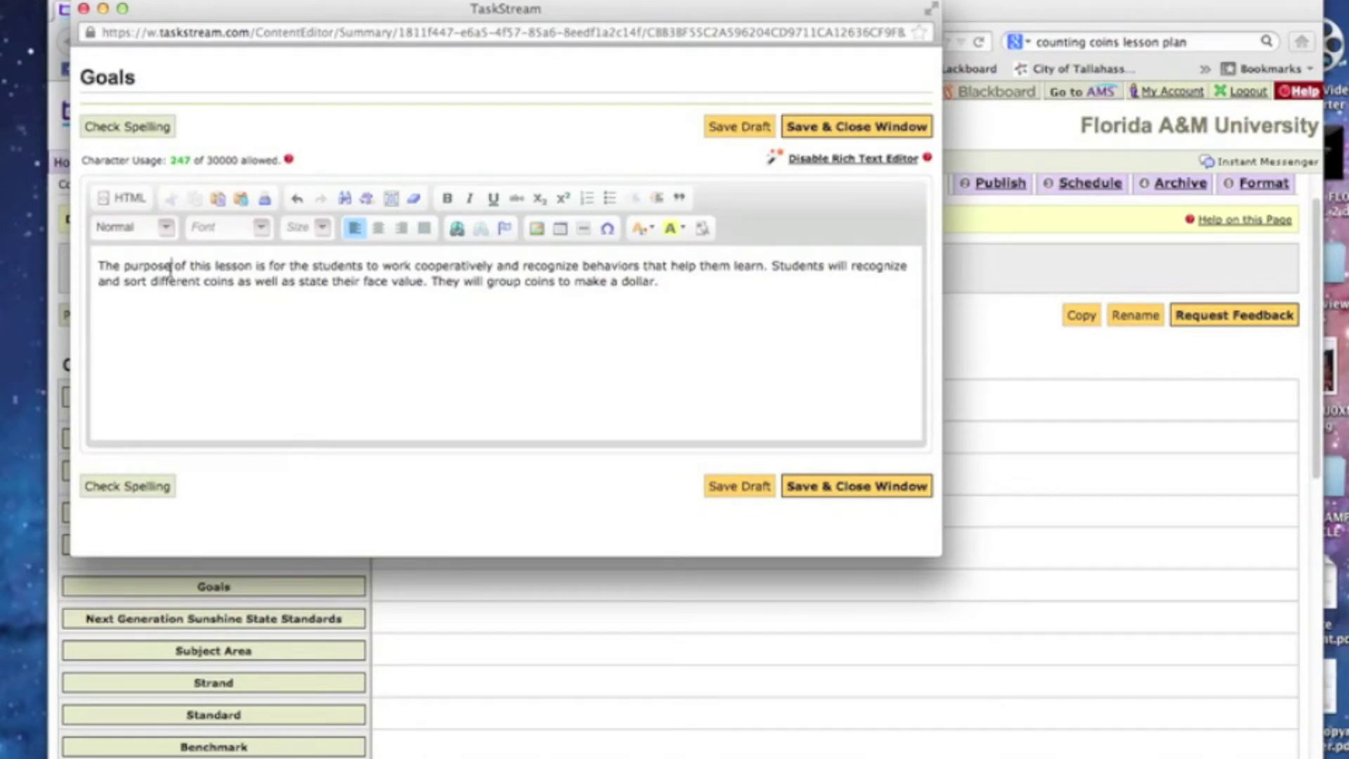
pyautogui.moveTo(171, 270); pyautogui.dragTo(141, 272)
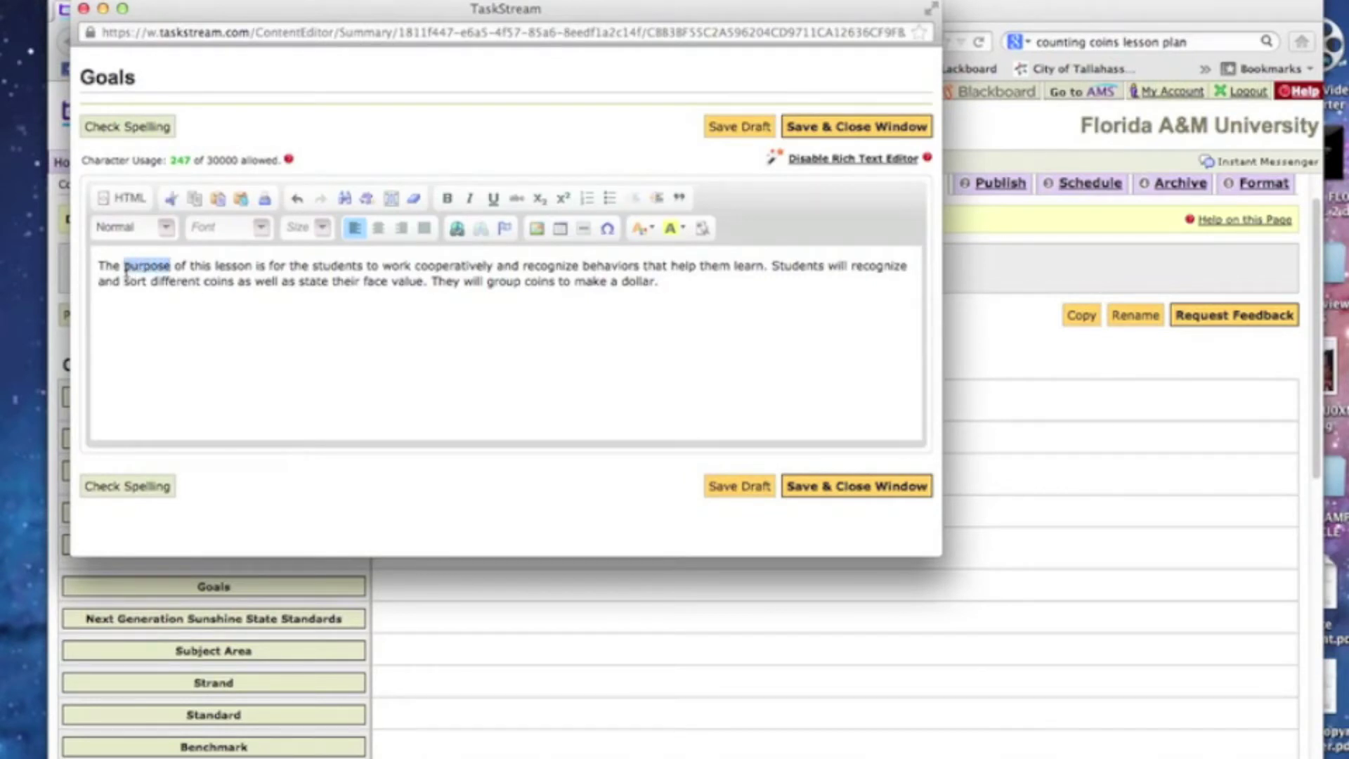
pyautogui.write('goal')
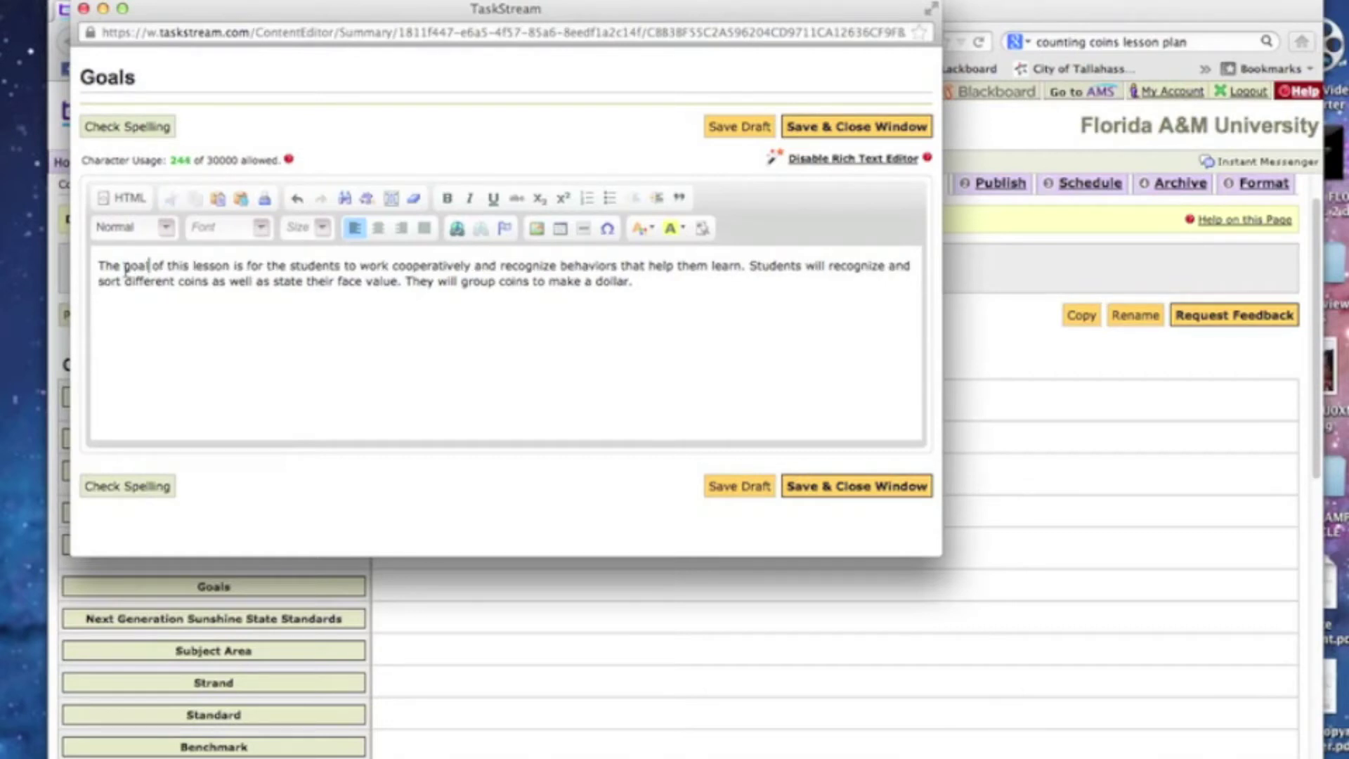
pyautogui.click(868, 496)
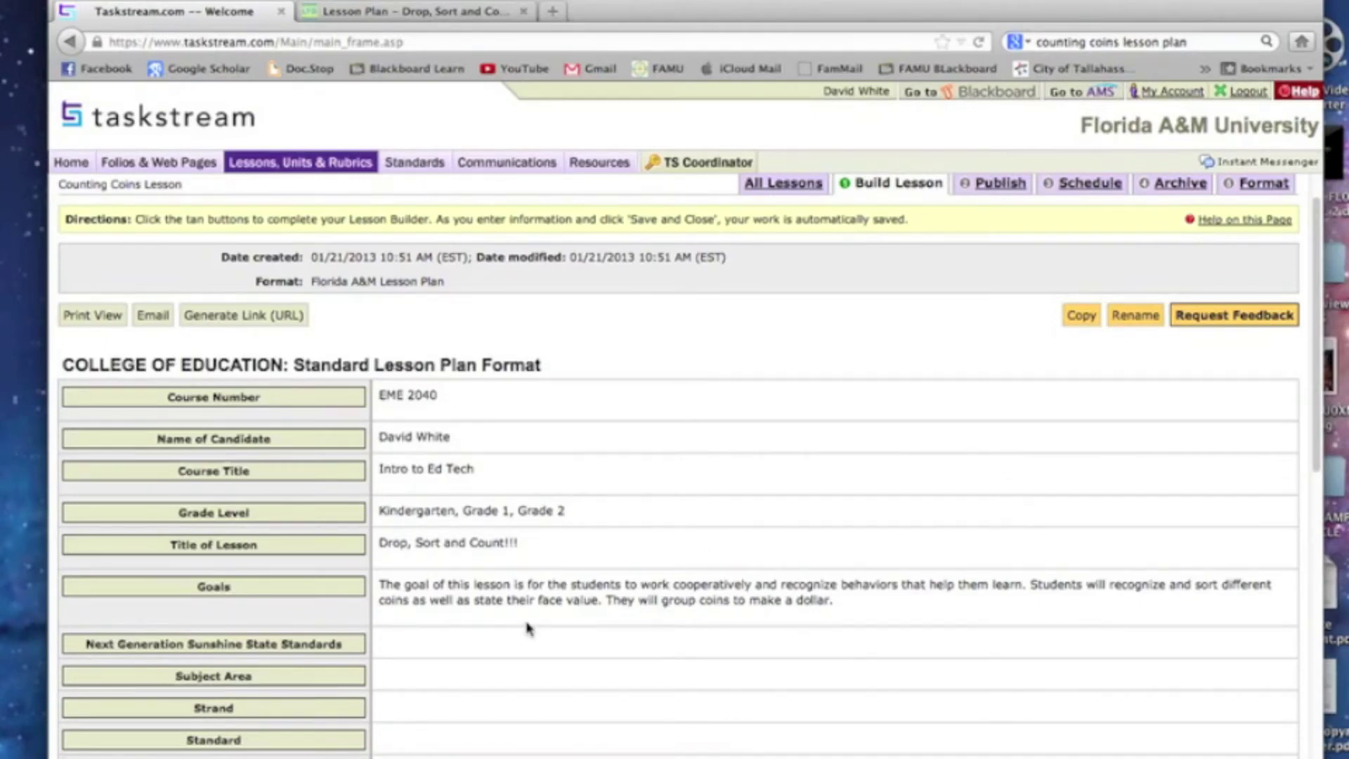
pyautogui.scroll(-5, 529, 627)
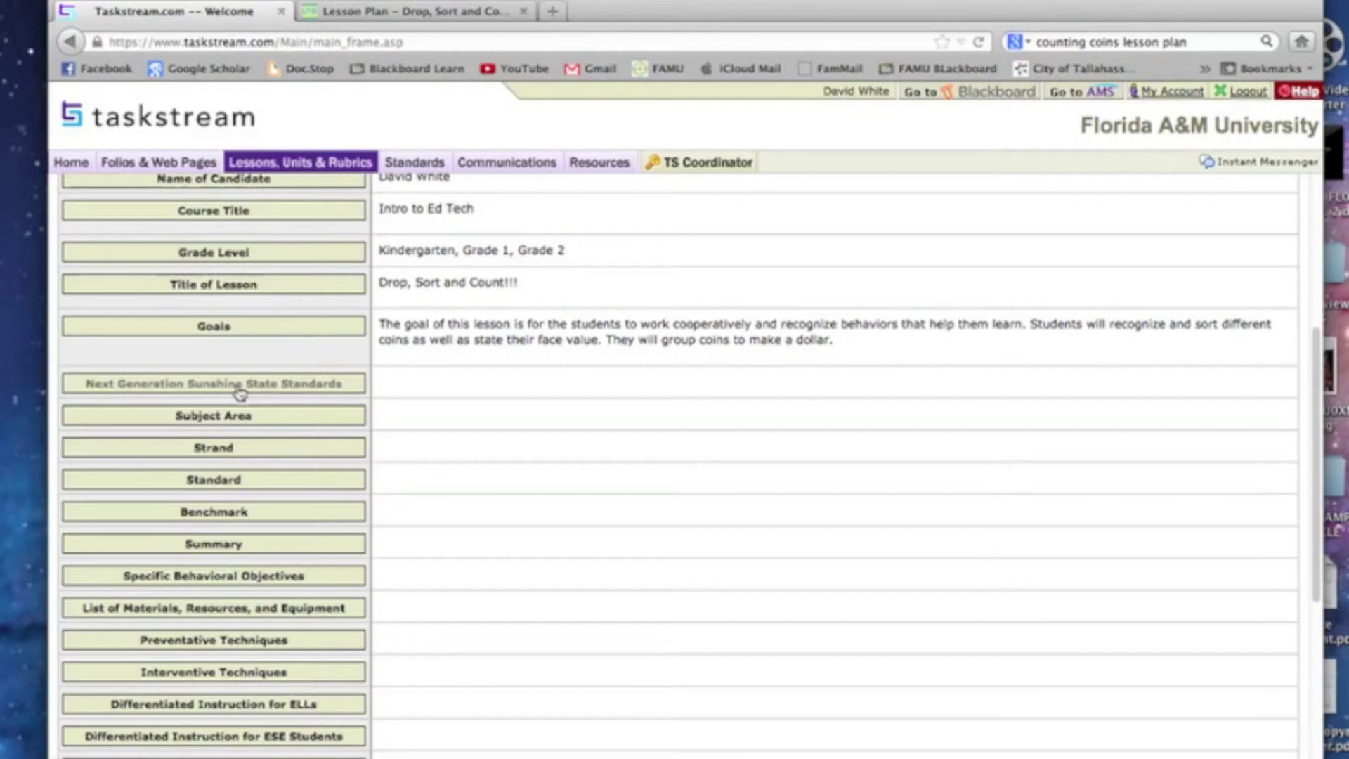
pyautogui.click(238, 387)
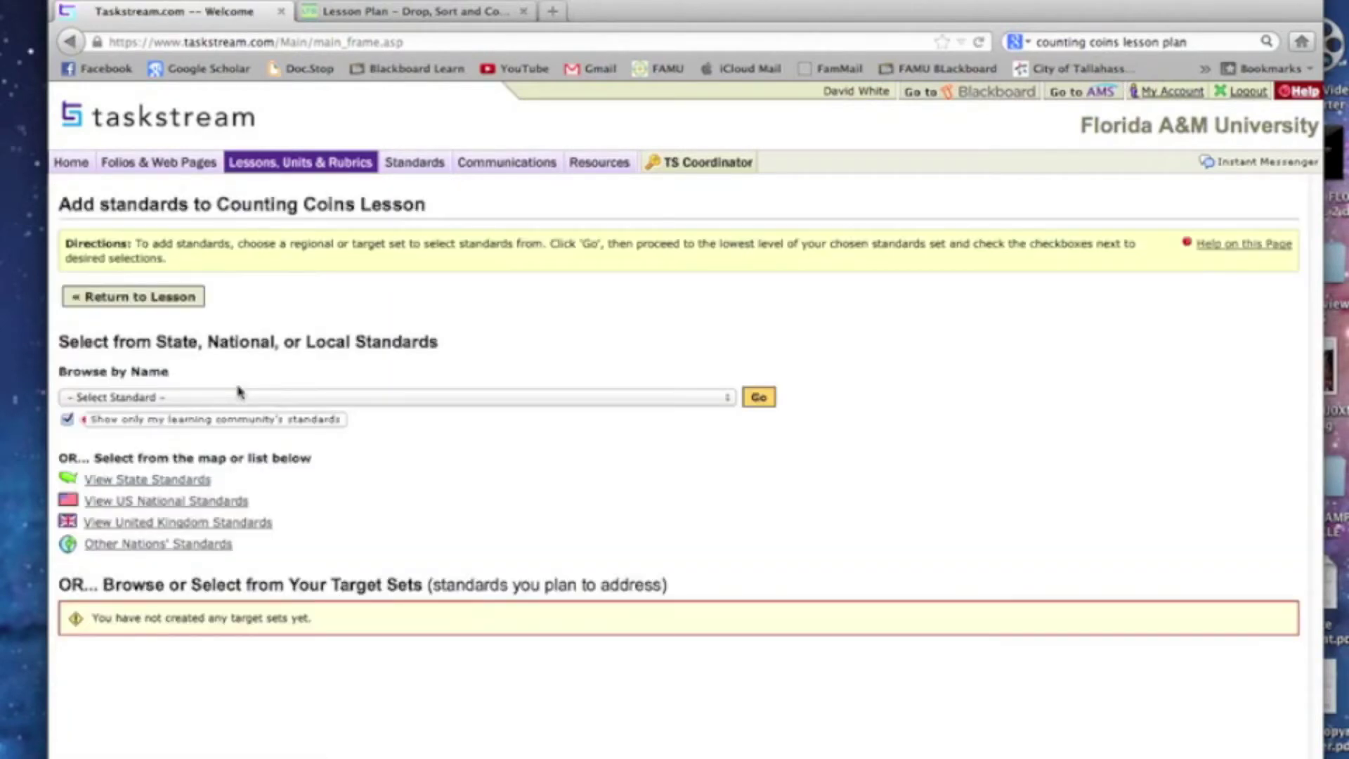
# Browse standards by state to Florida and open FL- Florida Sunshine State Standards
pyautogui.click(417, 402)
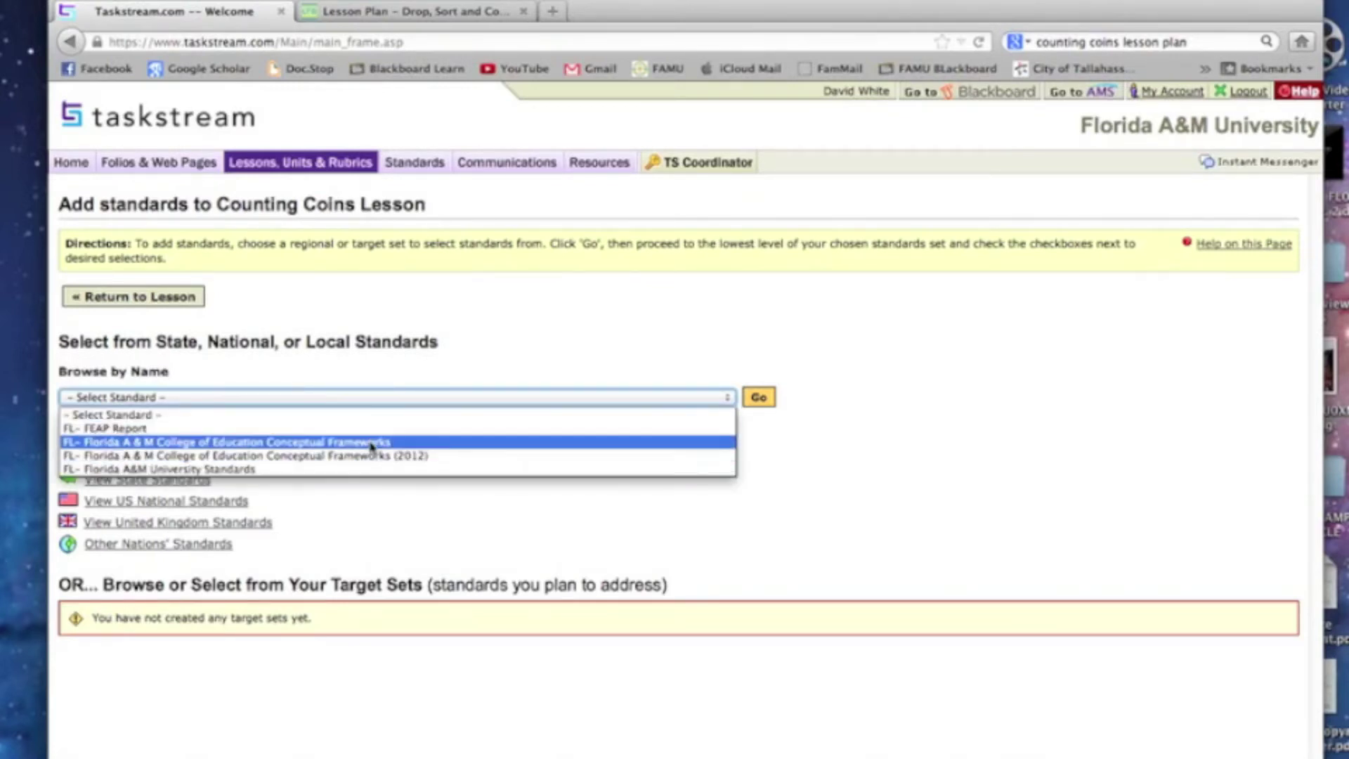
pyautogui.click(376, 414)
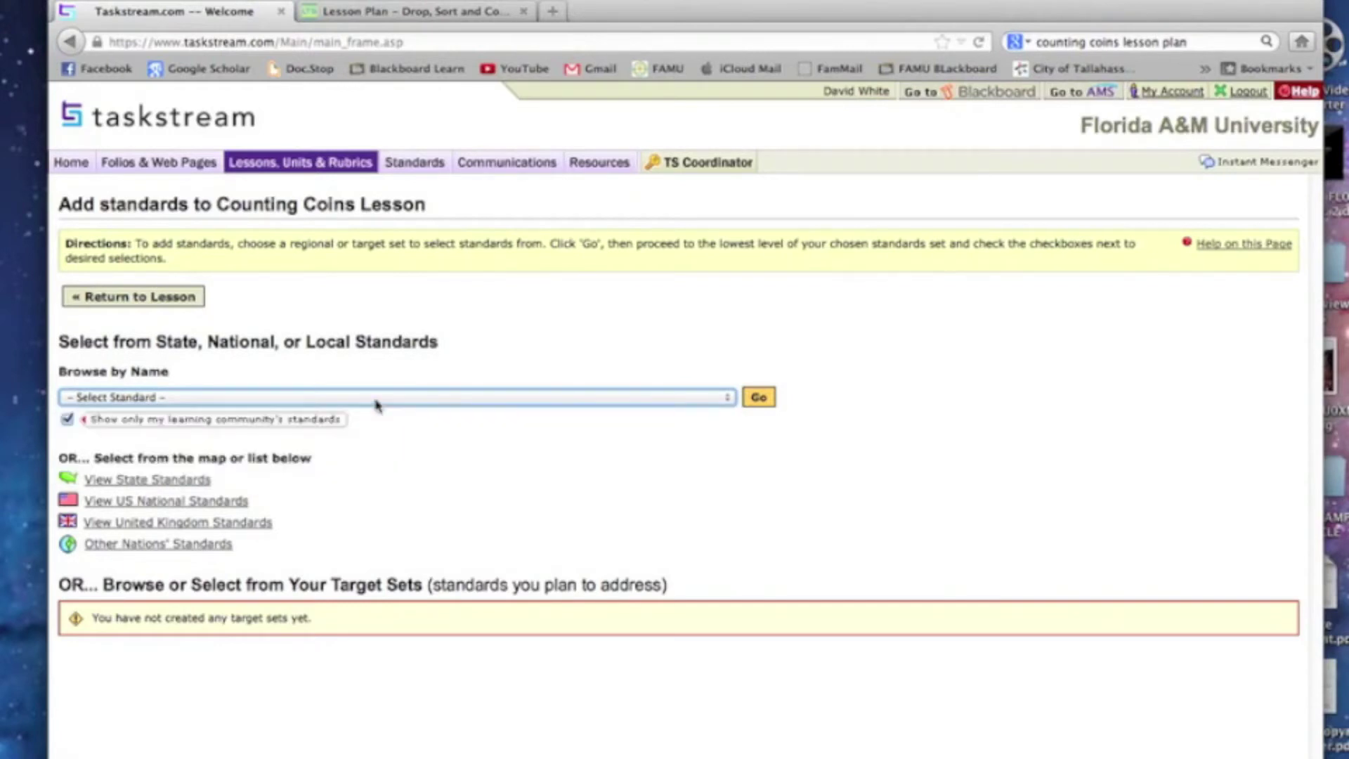
pyautogui.click(172, 484)
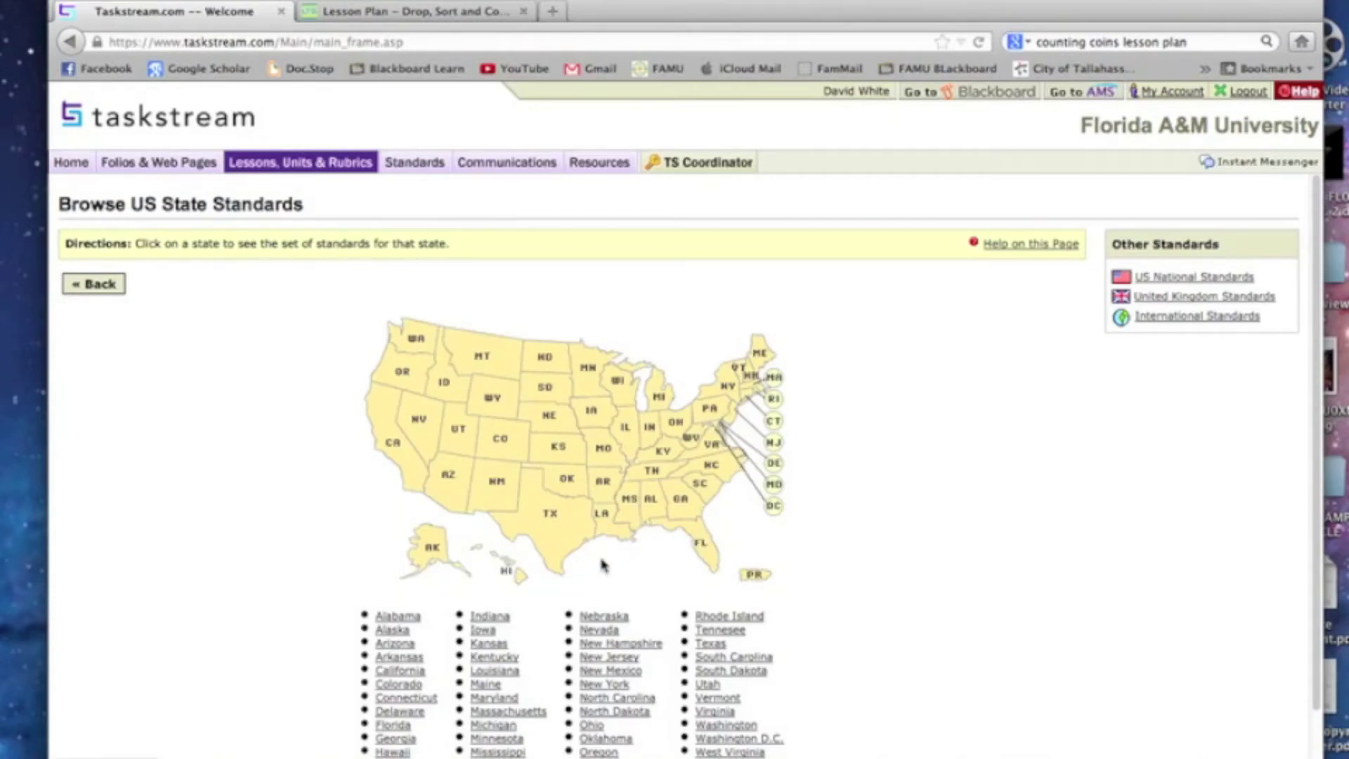
pyautogui.click(398, 727)
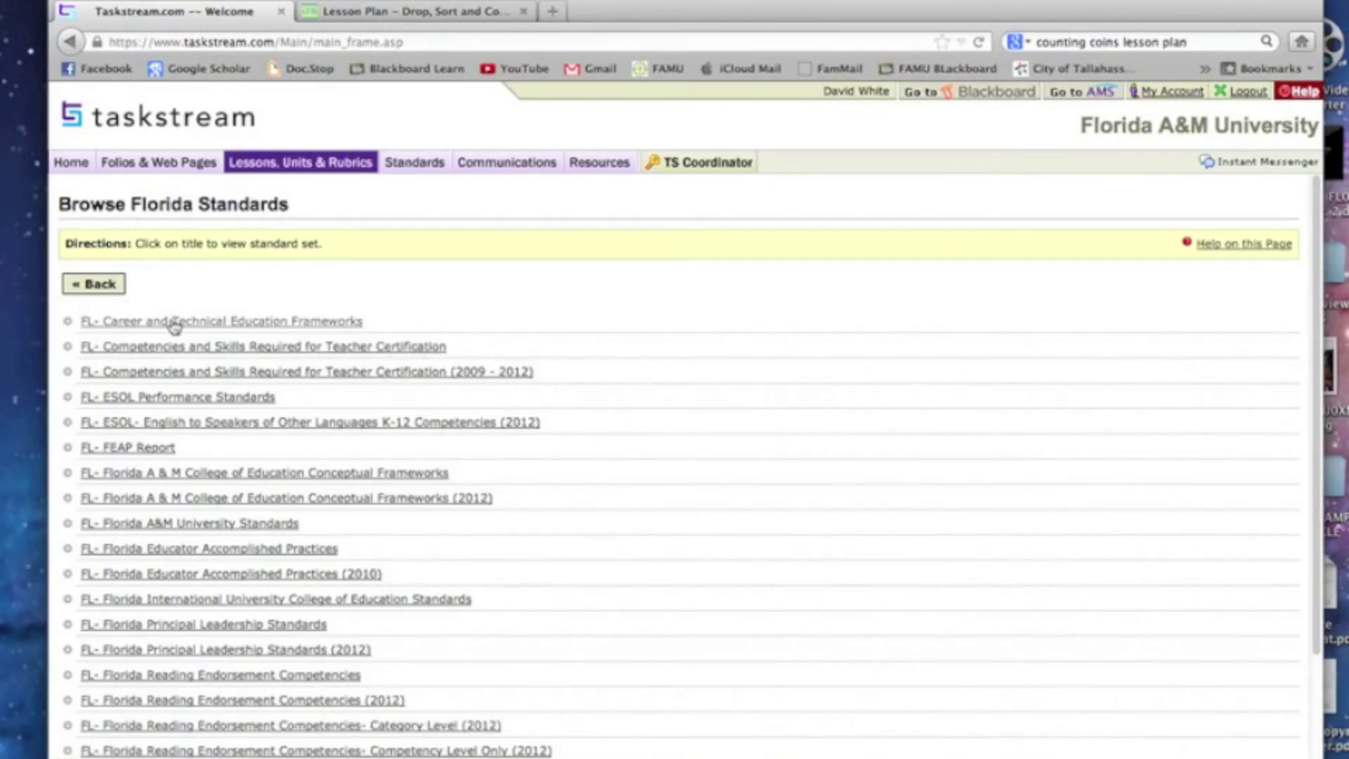
pyautogui.scroll(-1, 175, 326)
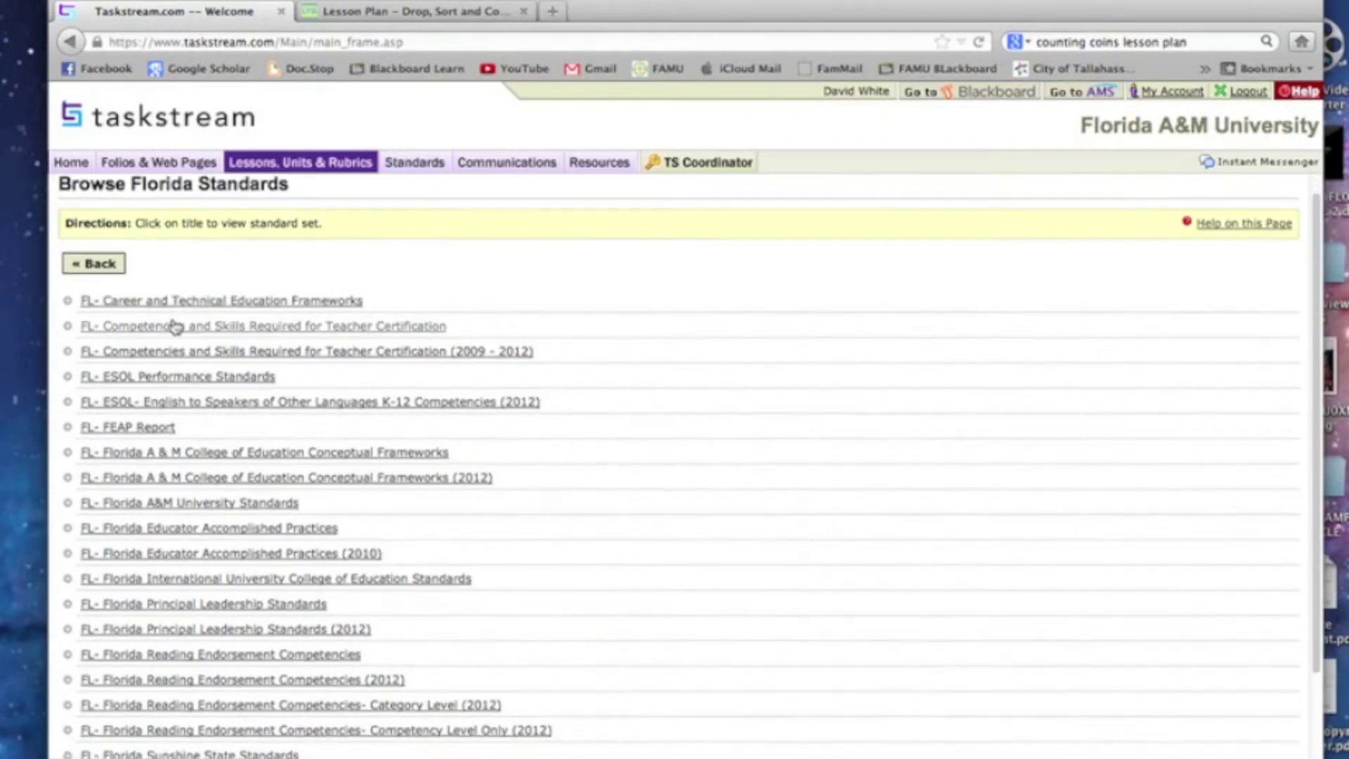
pyautogui.scroll(-3, 175, 326)
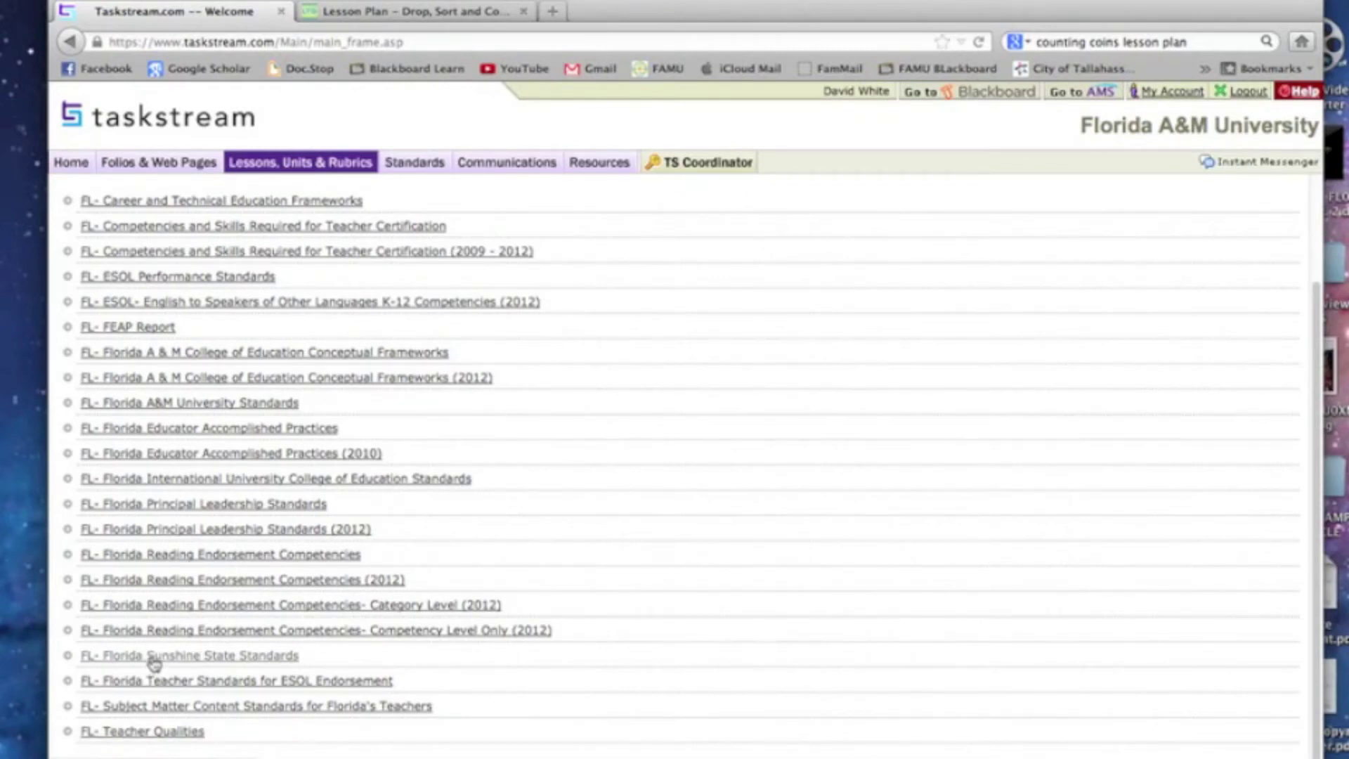
pyautogui.click(154, 658)
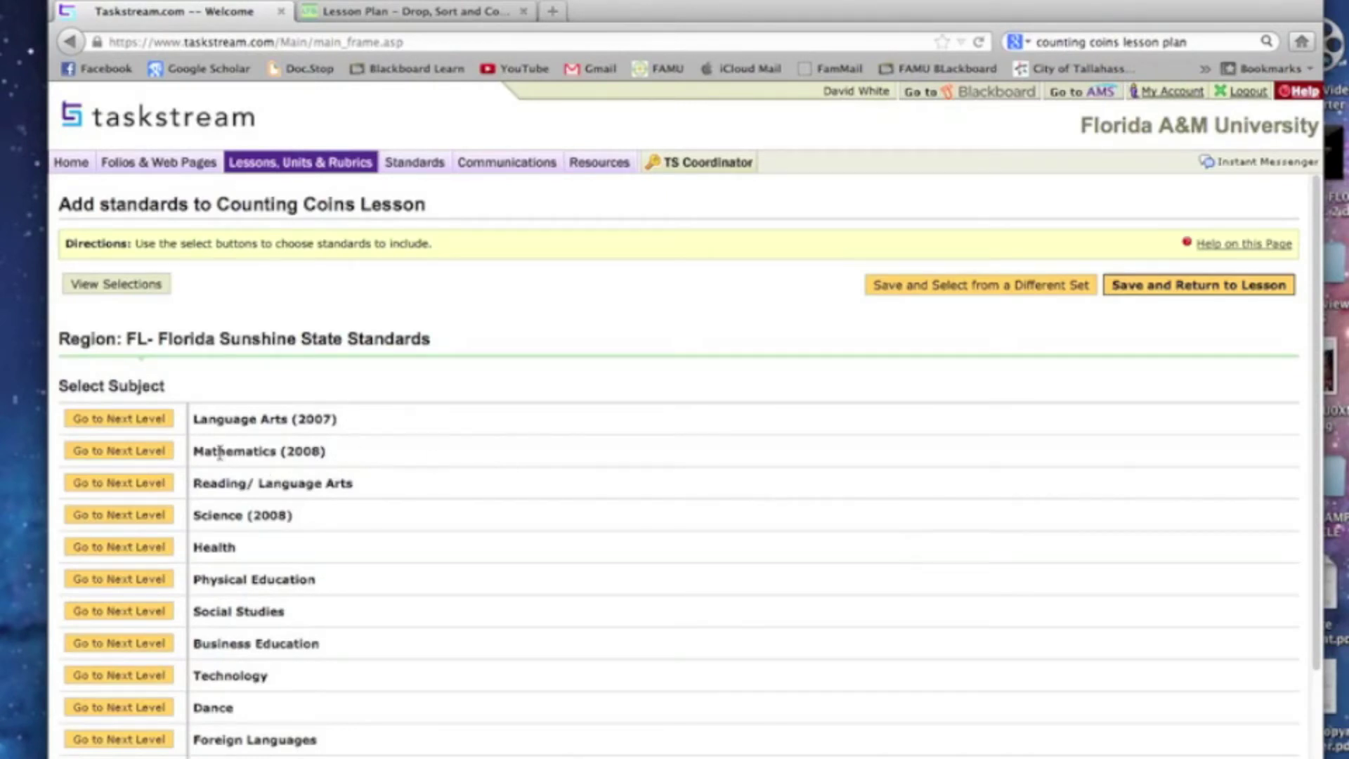
# After browsing Grades 2 and 1, tick benchmark MA.K.A.1.2 under Mathematics (2008), Grade K, Big Idea 1
pyautogui.click(146, 454)
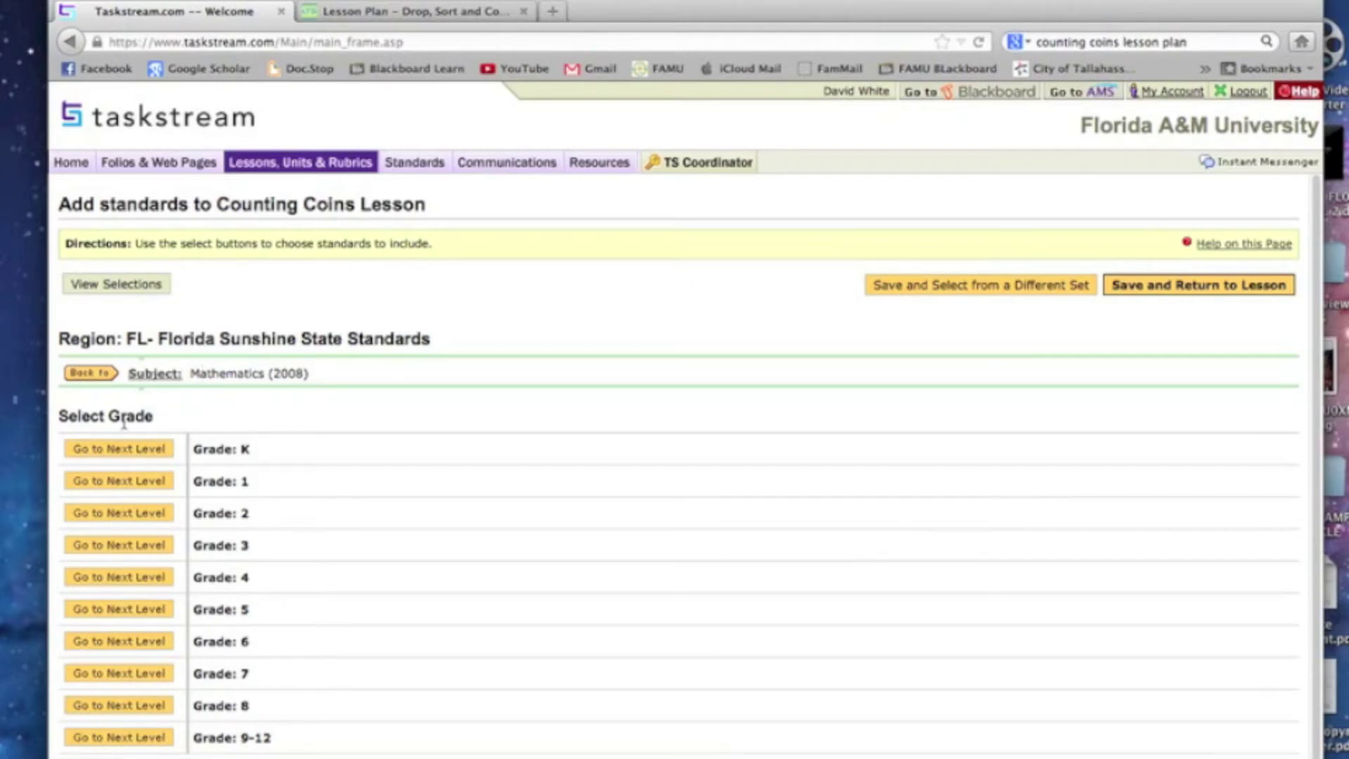
pyautogui.click(118, 517)
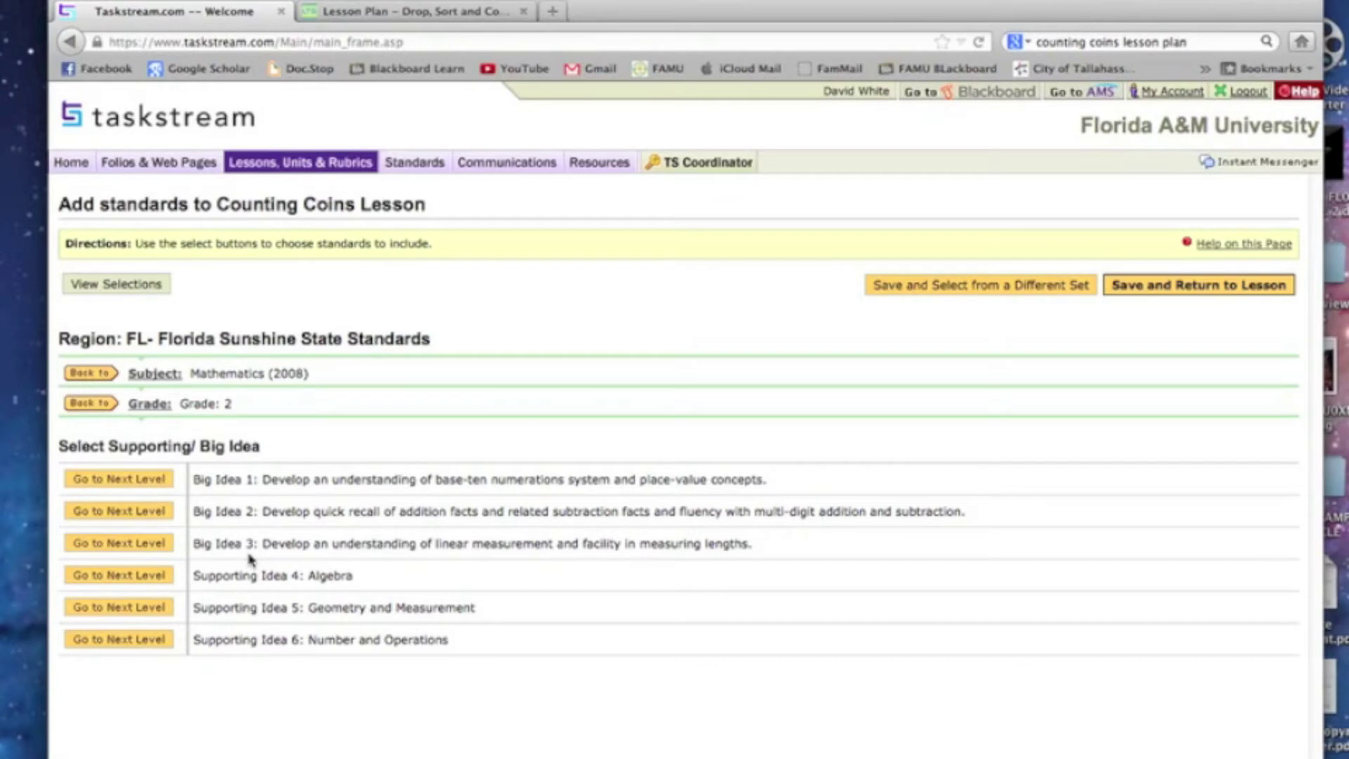
pyautogui.click(97, 410)
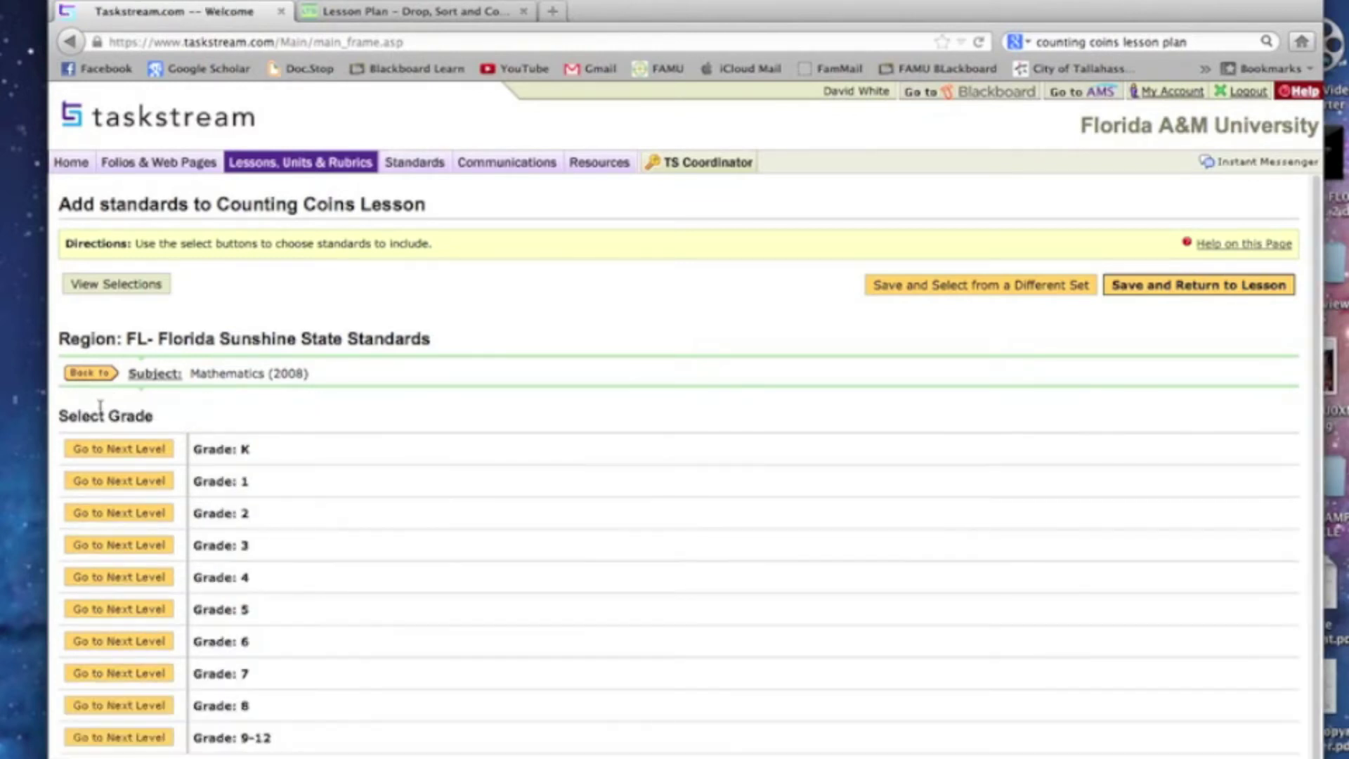
pyautogui.click(124, 484)
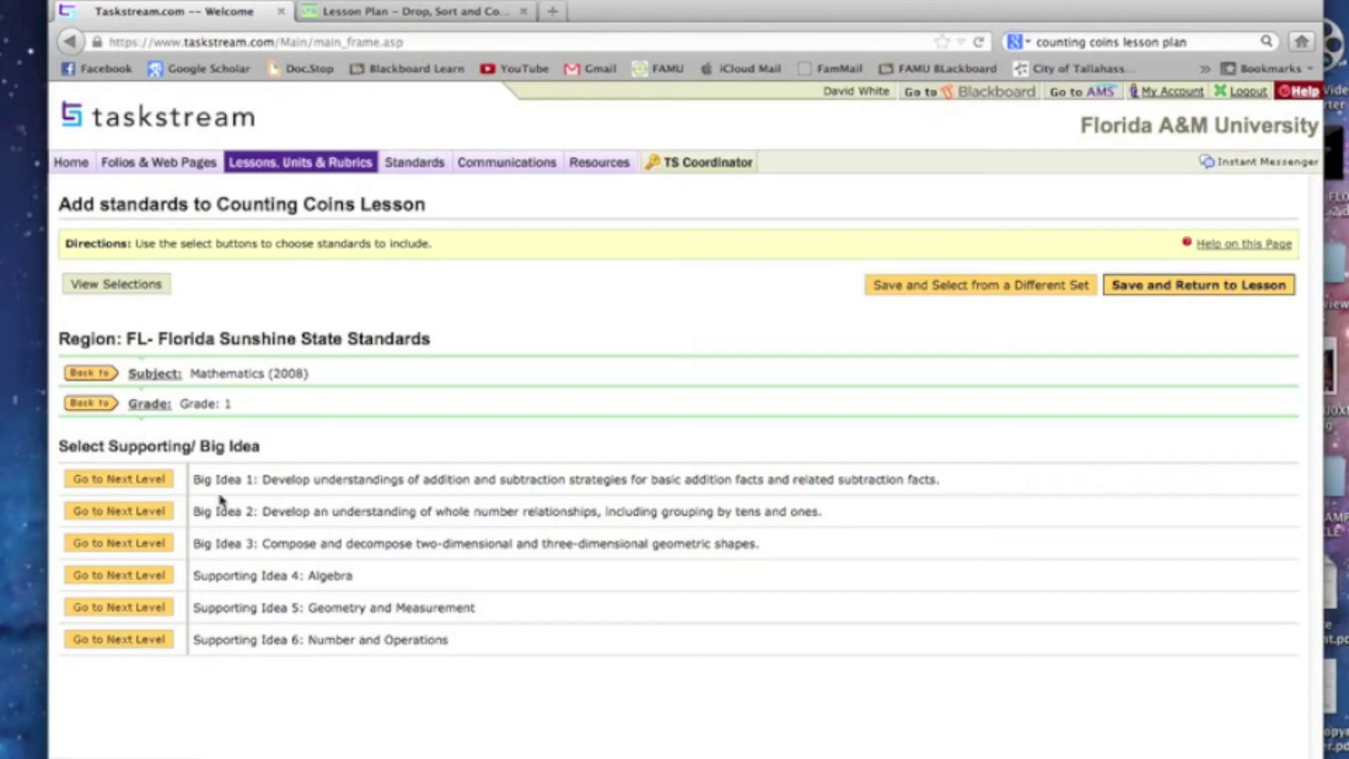
pyautogui.click(97, 409)
pyautogui.click(114, 451)
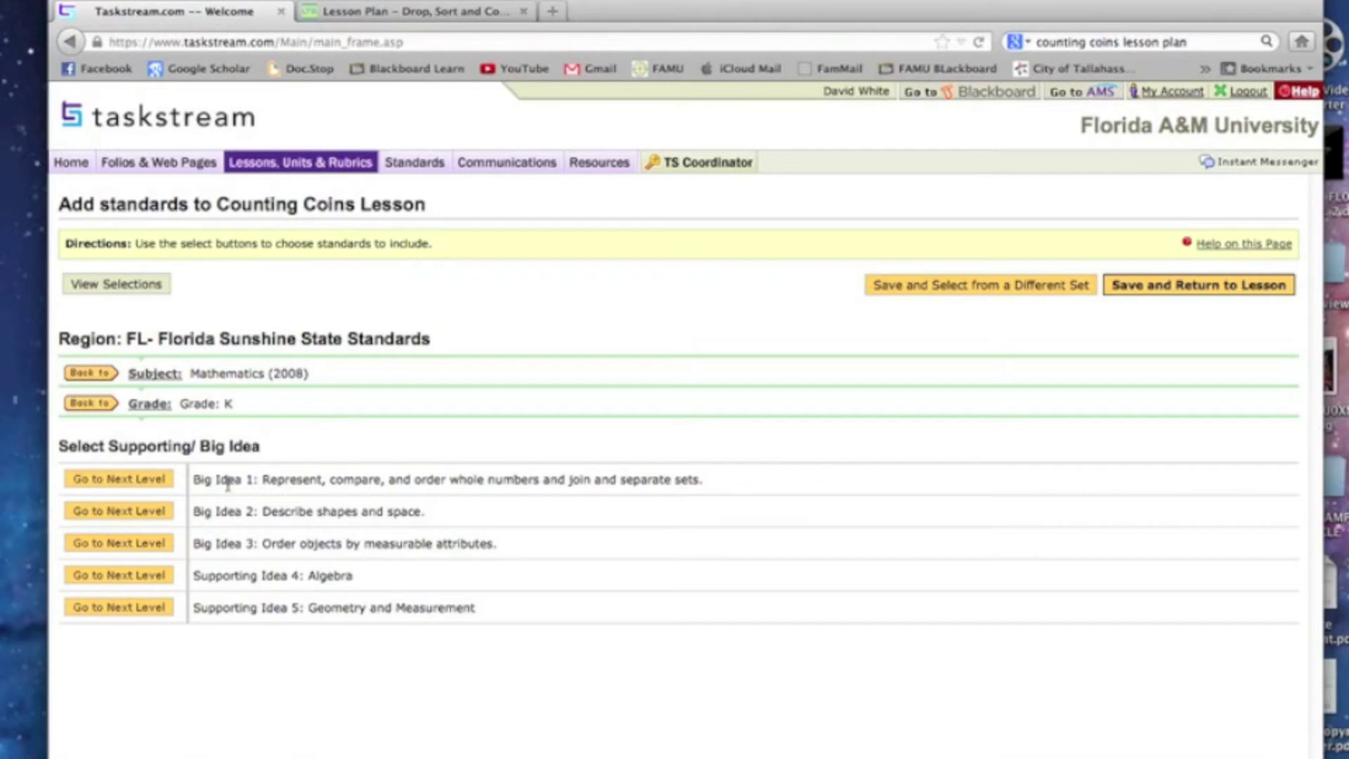
pyautogui.click(144, 484)
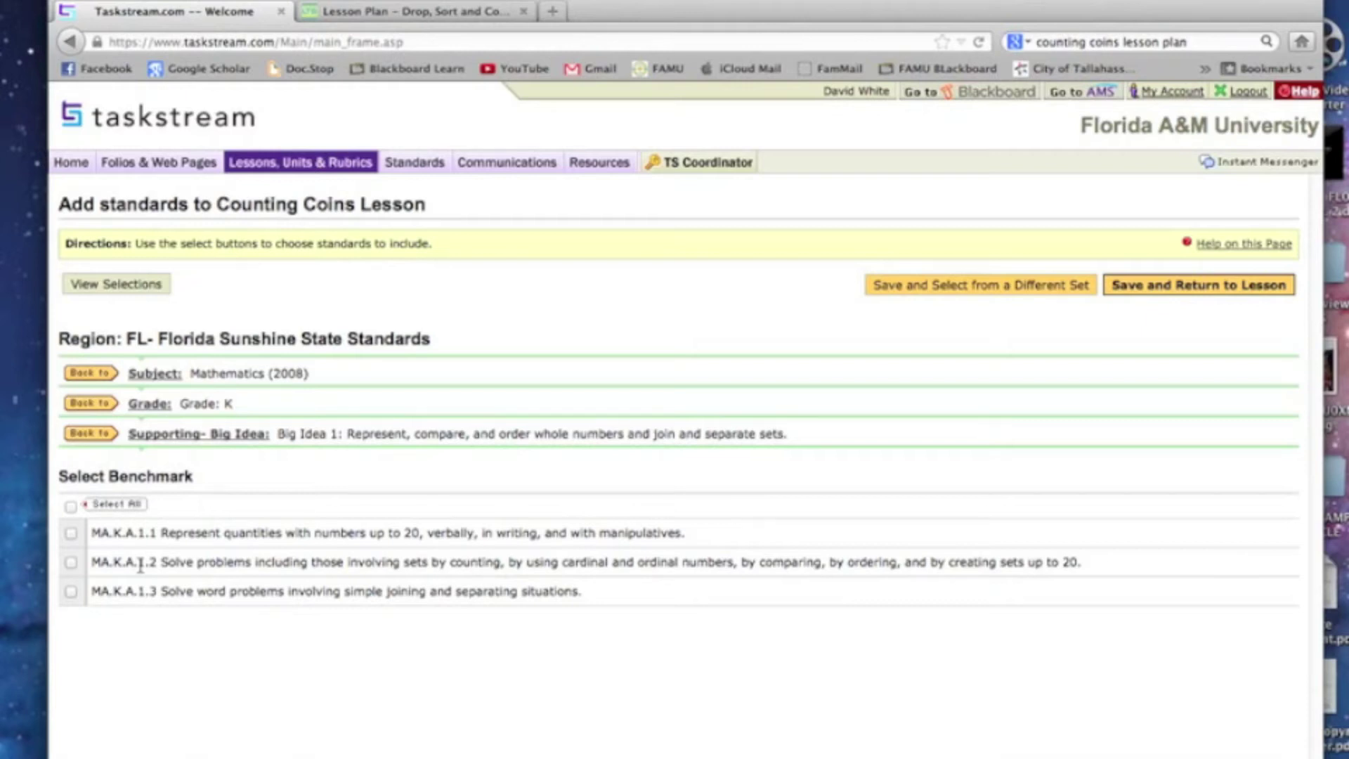
pyautogui.click(71, 563)
# Save benchmark MA.K.A.1.2 to the Counting Coins Lesson and bring up the Drop, Sort and Count! plan
pyautogui.click(1231, 293)
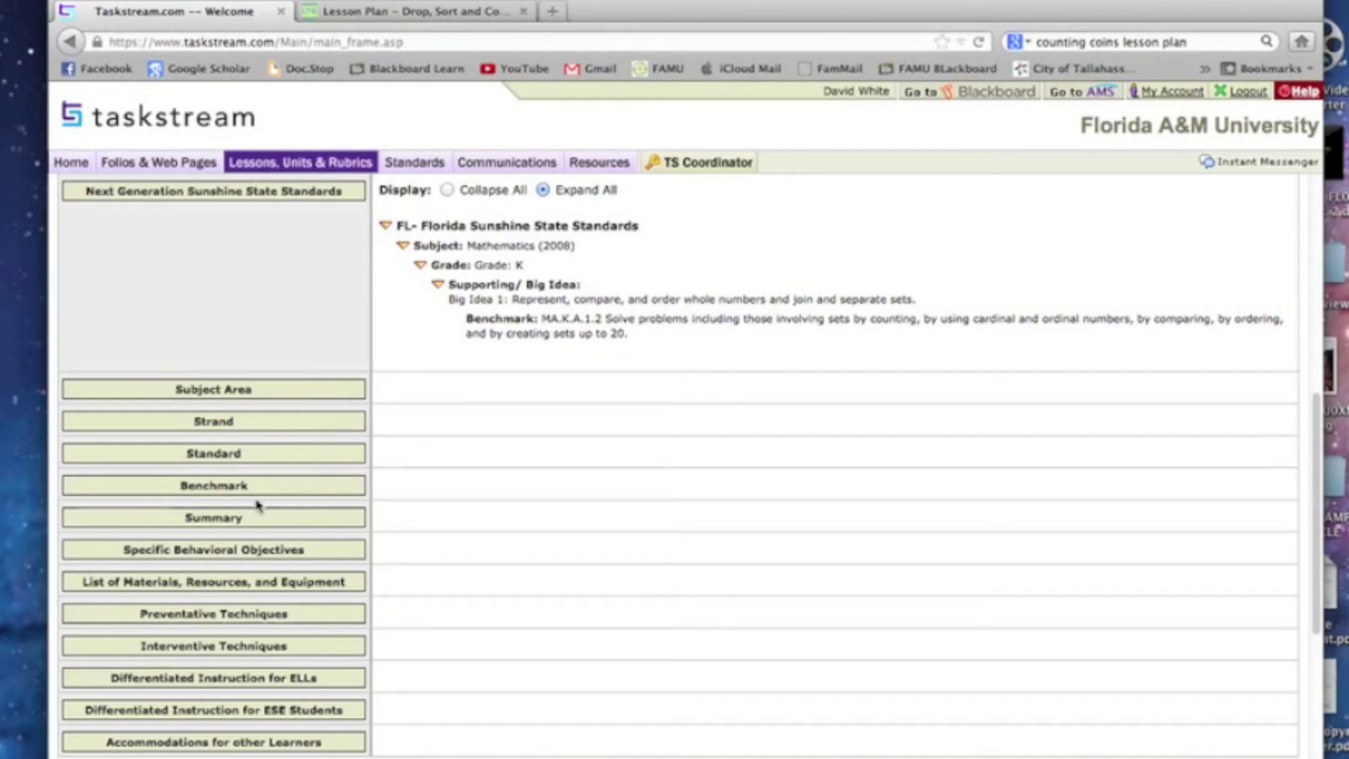
pyautogui.click(280, 399)
pyautogui.click(436, 11)
# Copy the four coin-recognition and counting objectives from the Drop, Sort and Count! plan
pyautogui.scroll(-3, 338, 530)
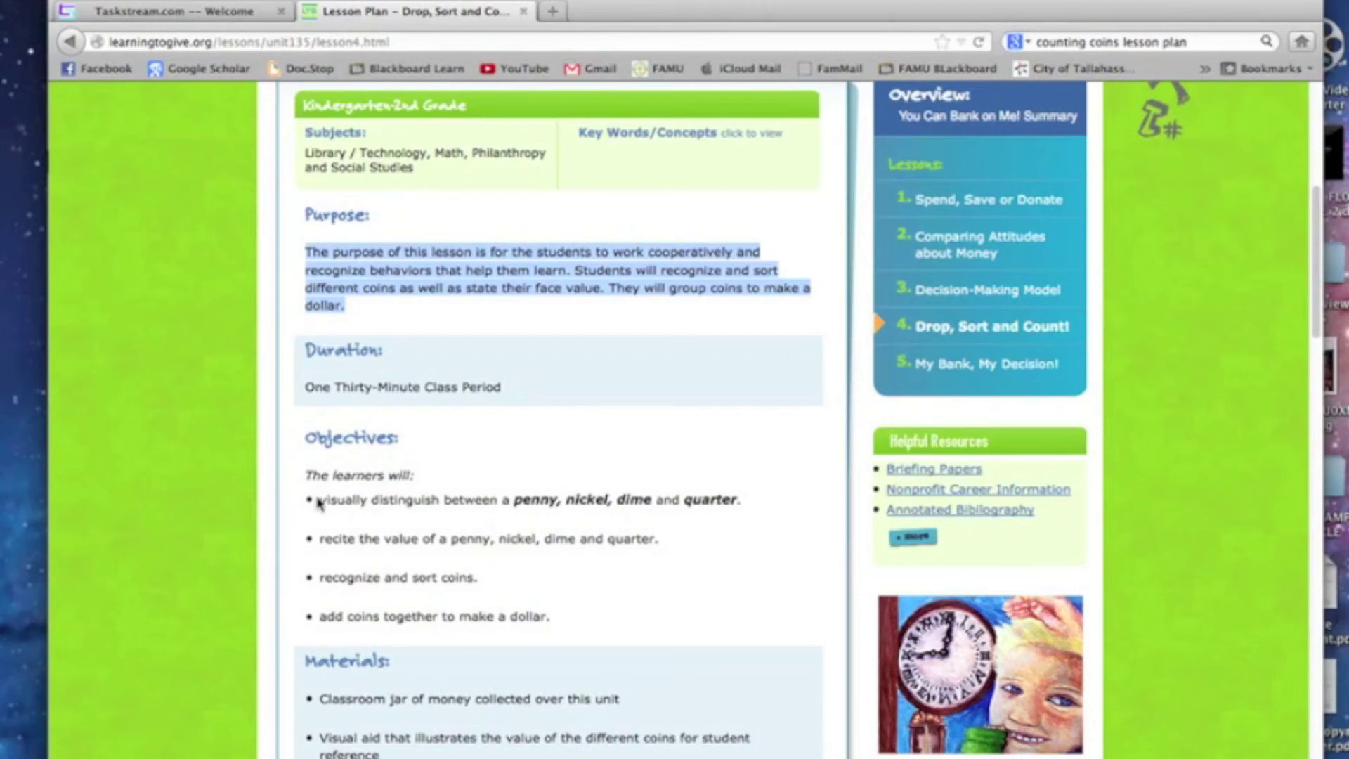
pyautogui.click(320, 506)
pyautogui.moveTo(320, 505); pyautogui.dragTo(565, 630)
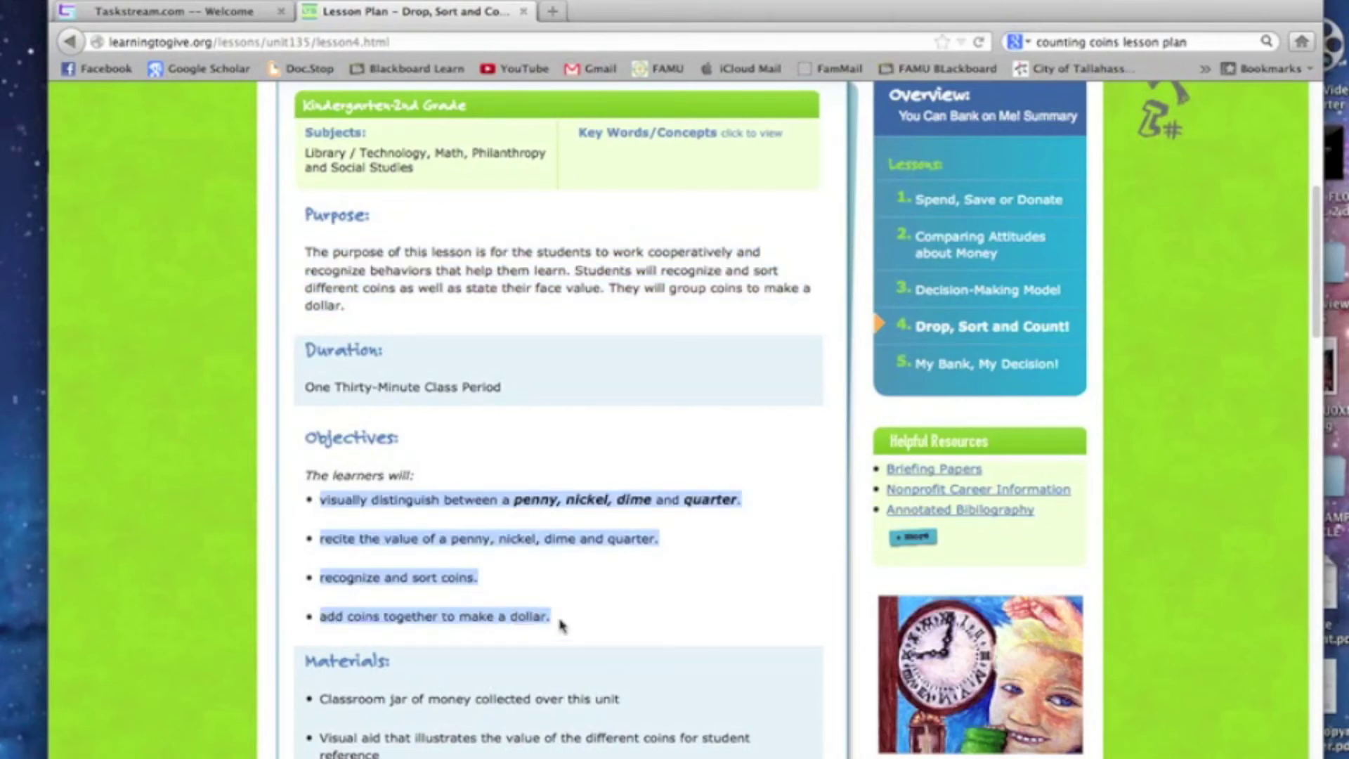
pyautogui.rightClick(427, 500)
pyautogui.click(445, 516)
pyautogui.click(253, 14)
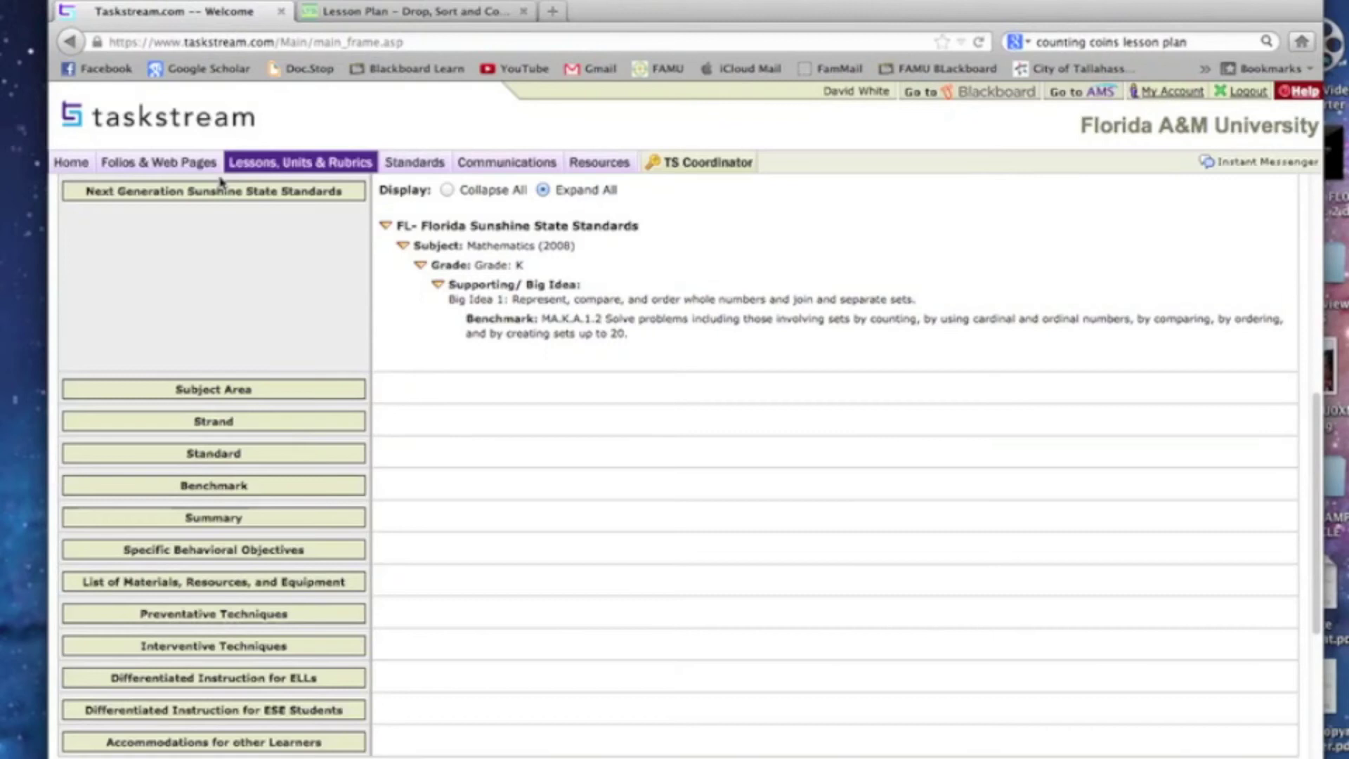
# Paste the four coin objectives, penny through making a dollar, into Specific Behavioral Objectives and save
pyautogui.click(201, 552)
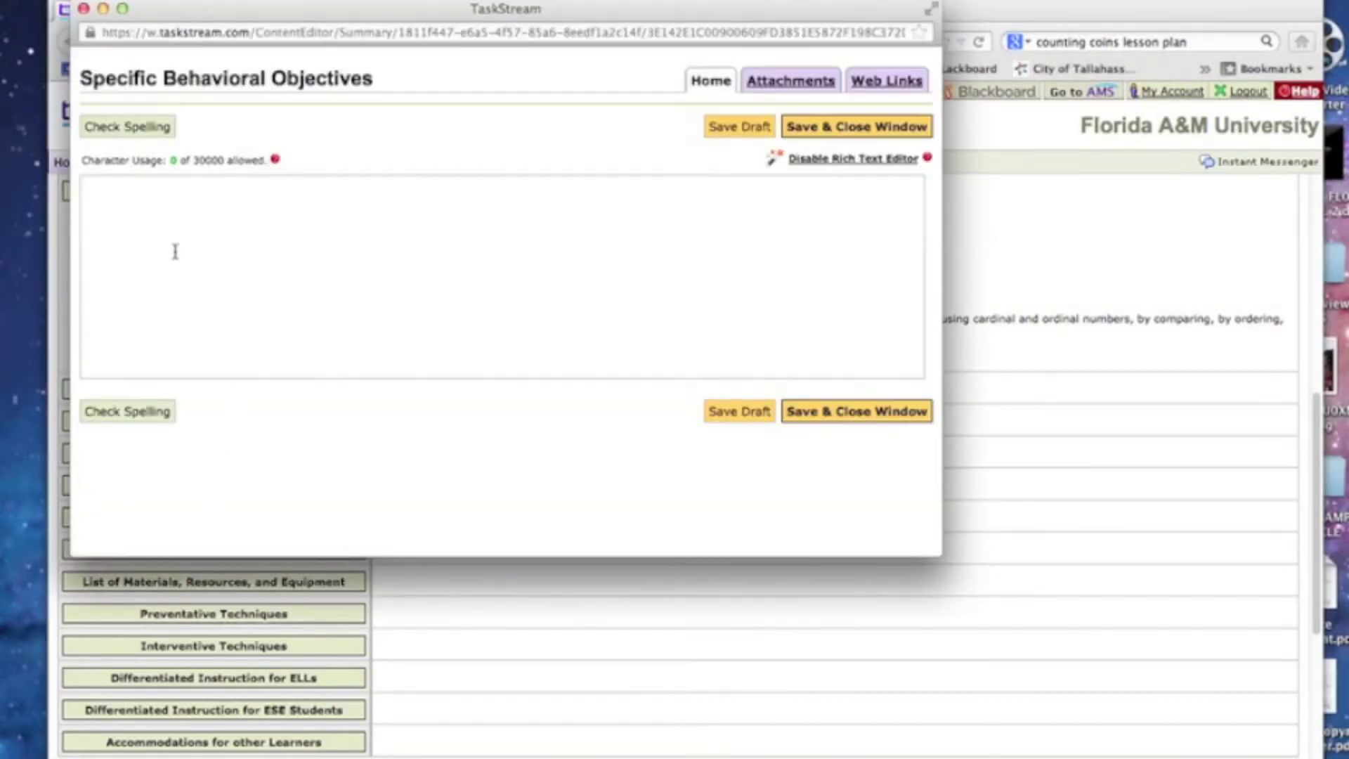
pyautogui.rightClick(175, 251)
pyautogui.click(167, 261)
pyautogui.rightClick(168, 265)
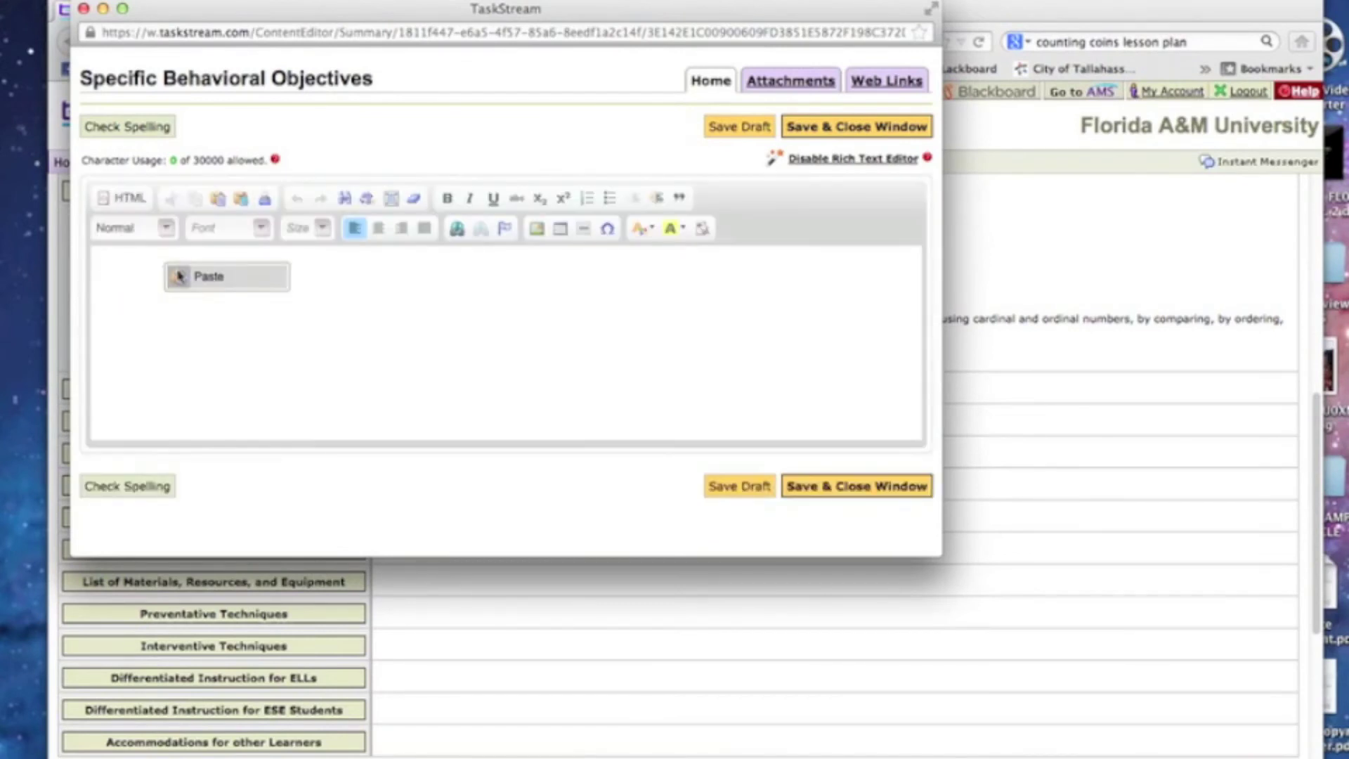
pyautogui.click(181, 276)
pyautogui.rightClick(357, 309)
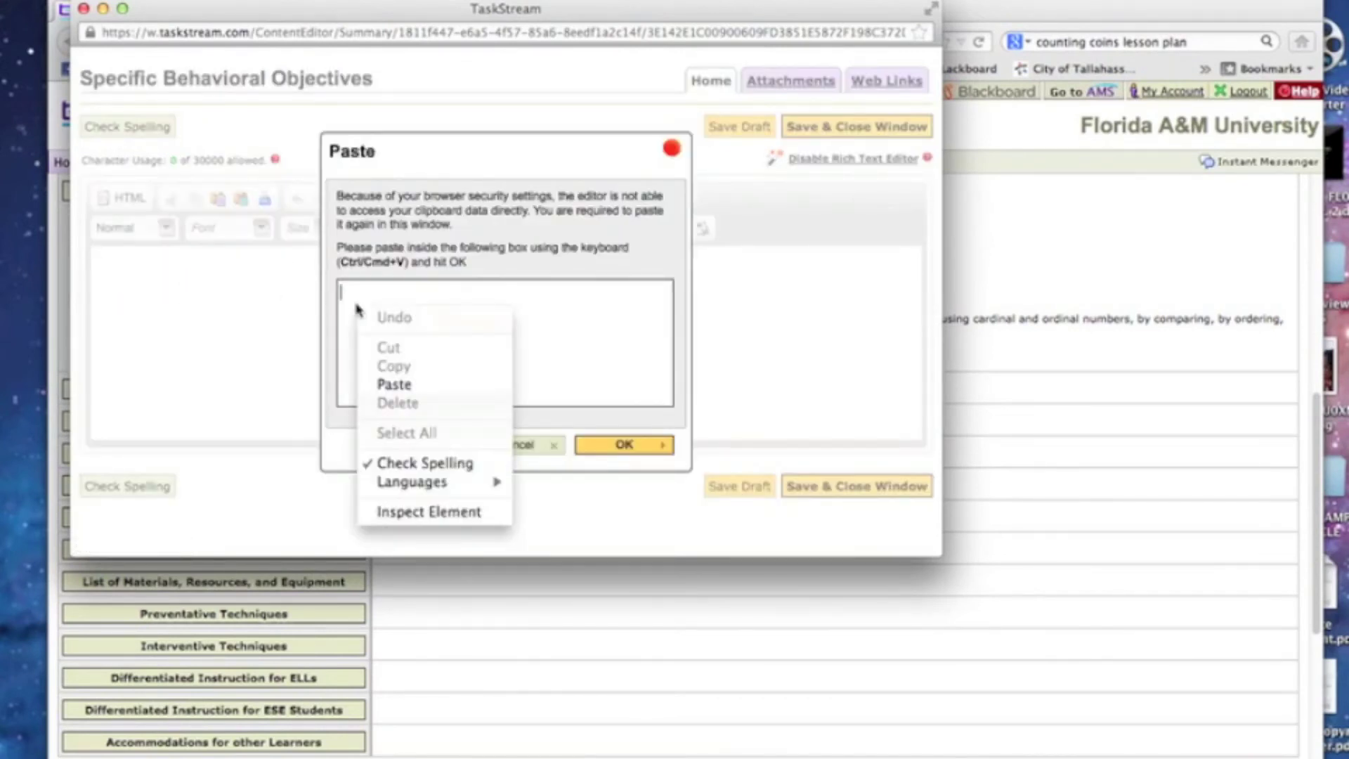
pyautogui.click(393, 383)
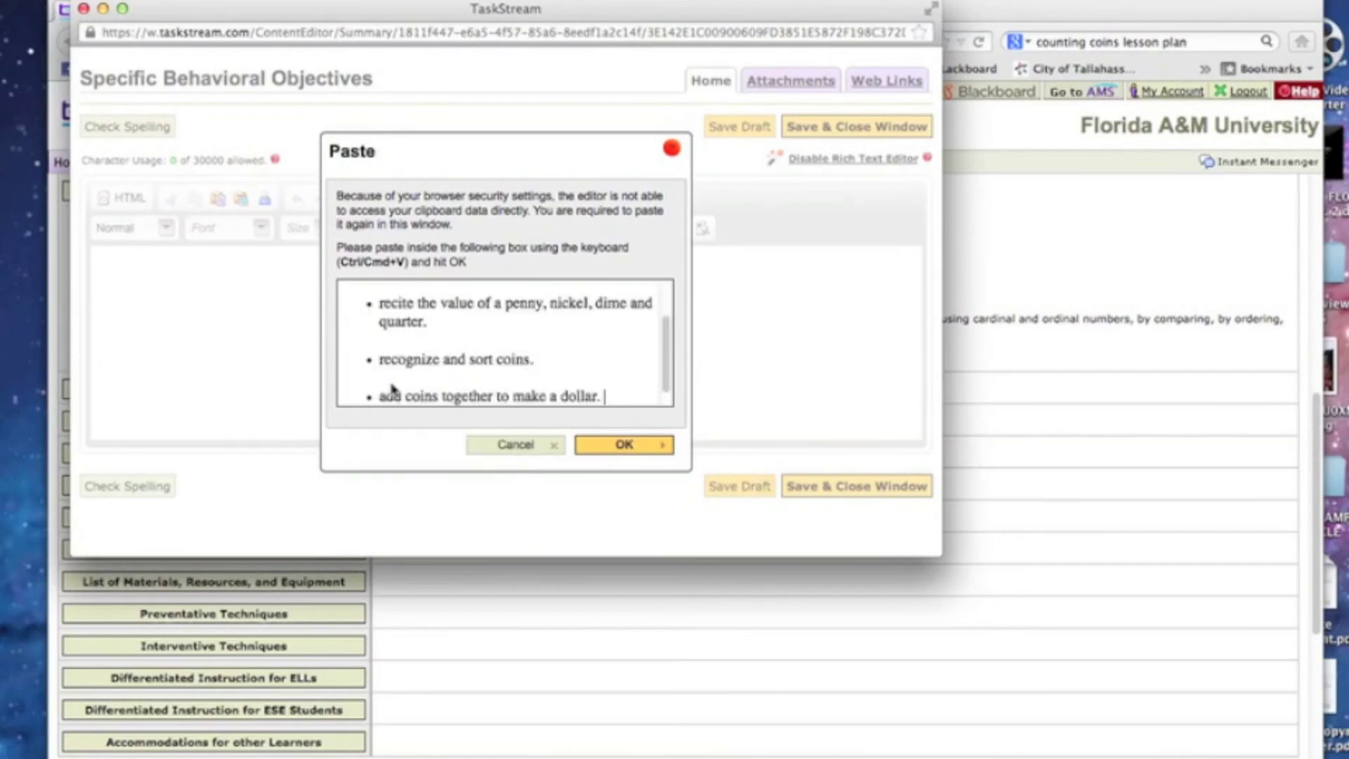
pyautogui.click(585, 445)
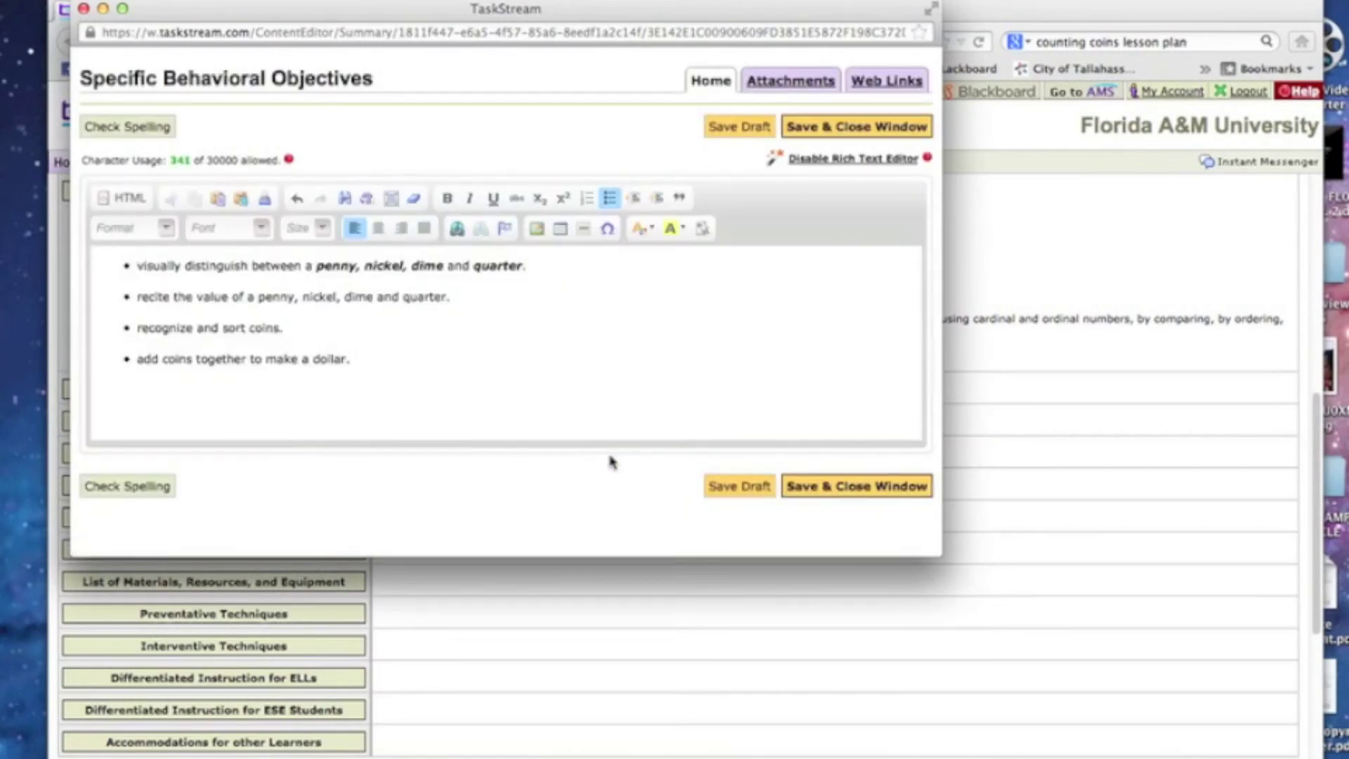
pyautogui.click(824, 494)
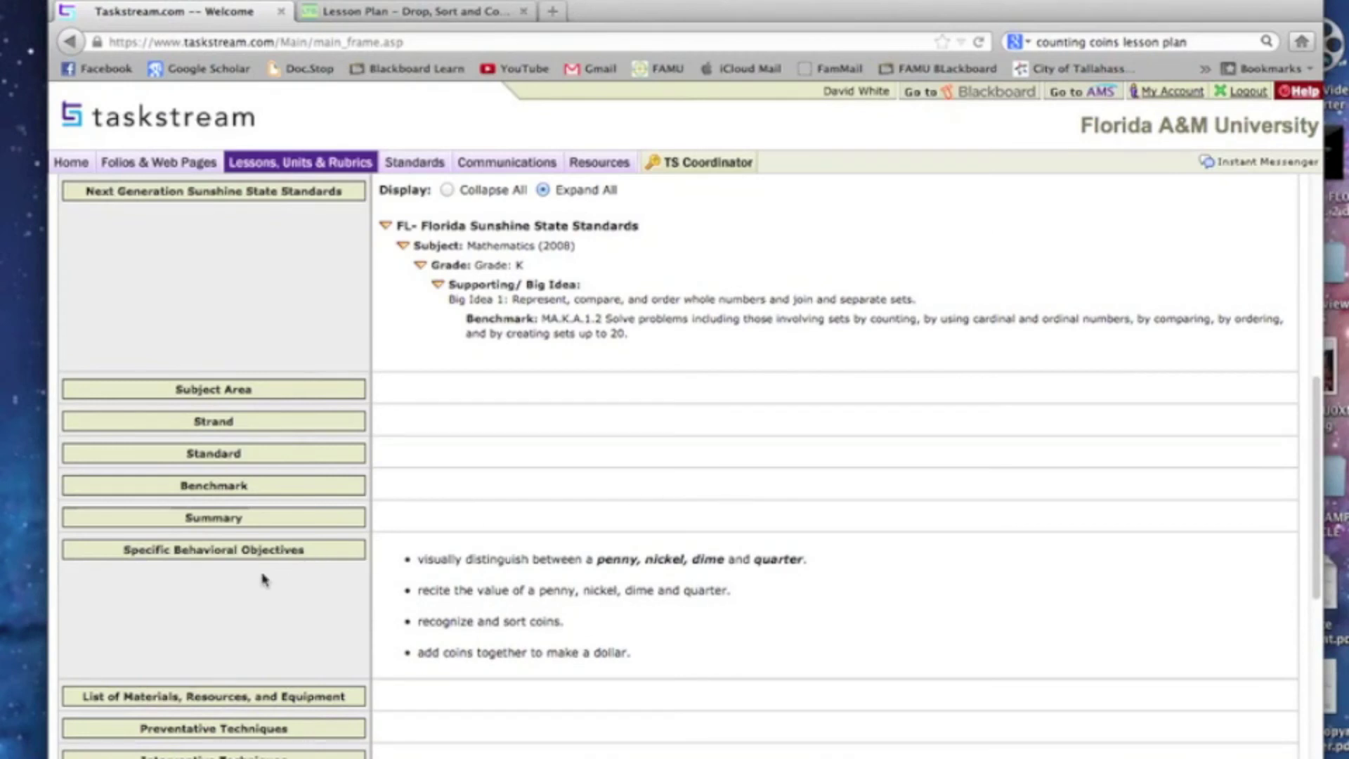
pyautogui.scroll(-10, 263, 580)
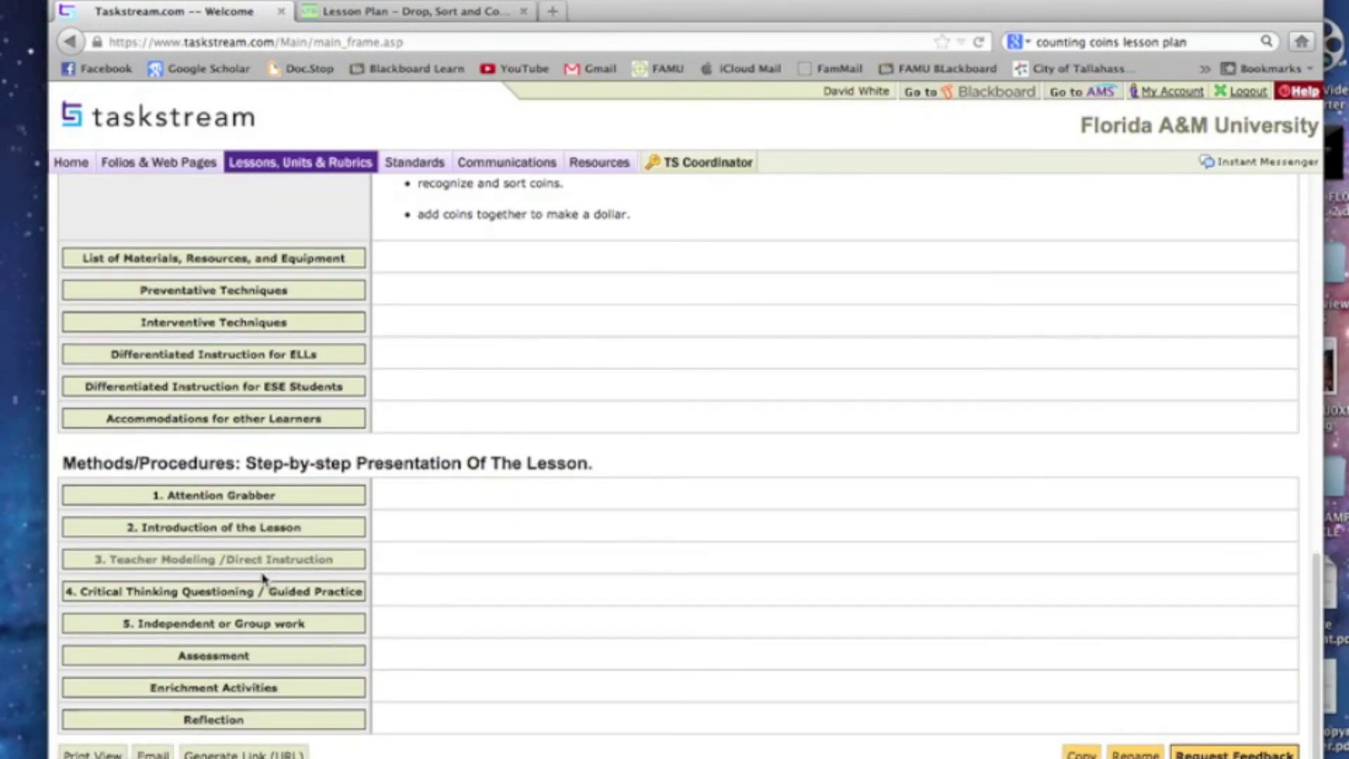
pyautogui.scroll(5, 264, 576)
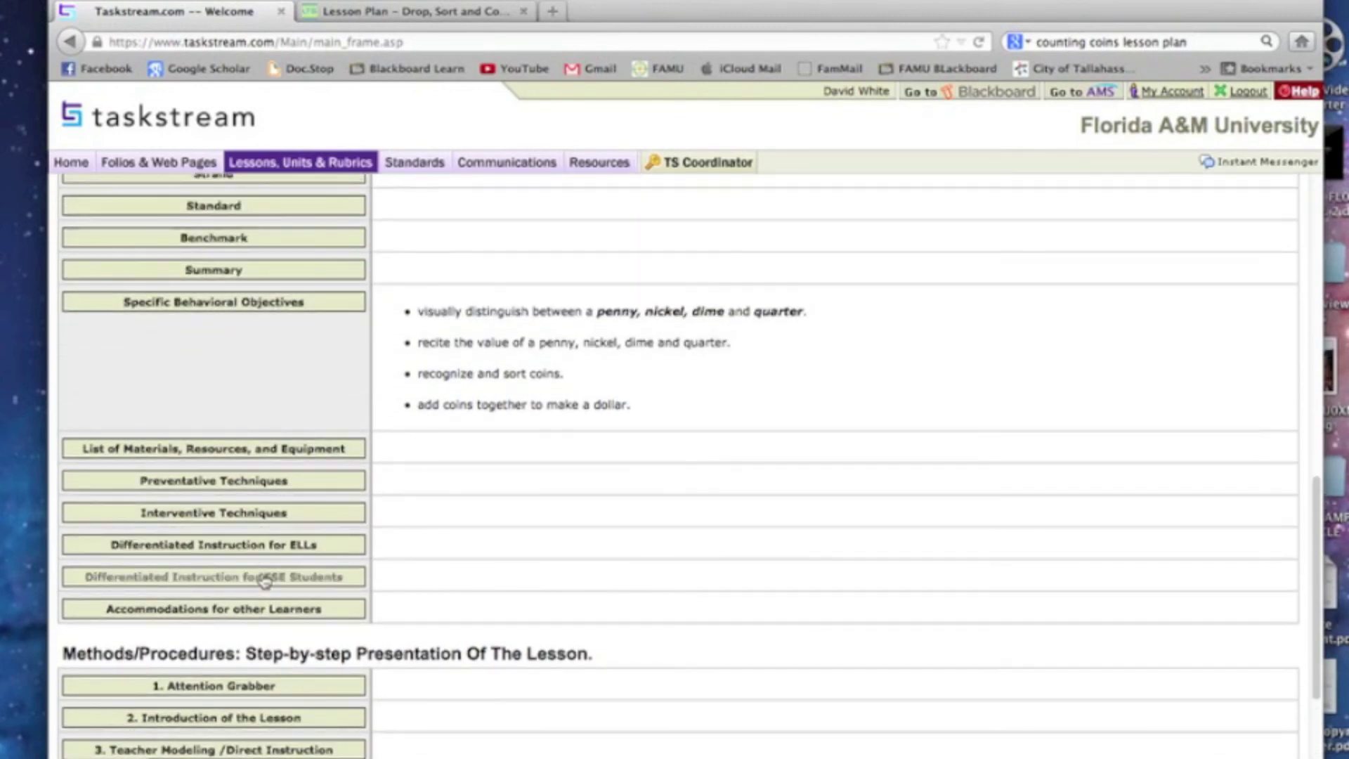
pyautogui.scroll(3, 264, 580)
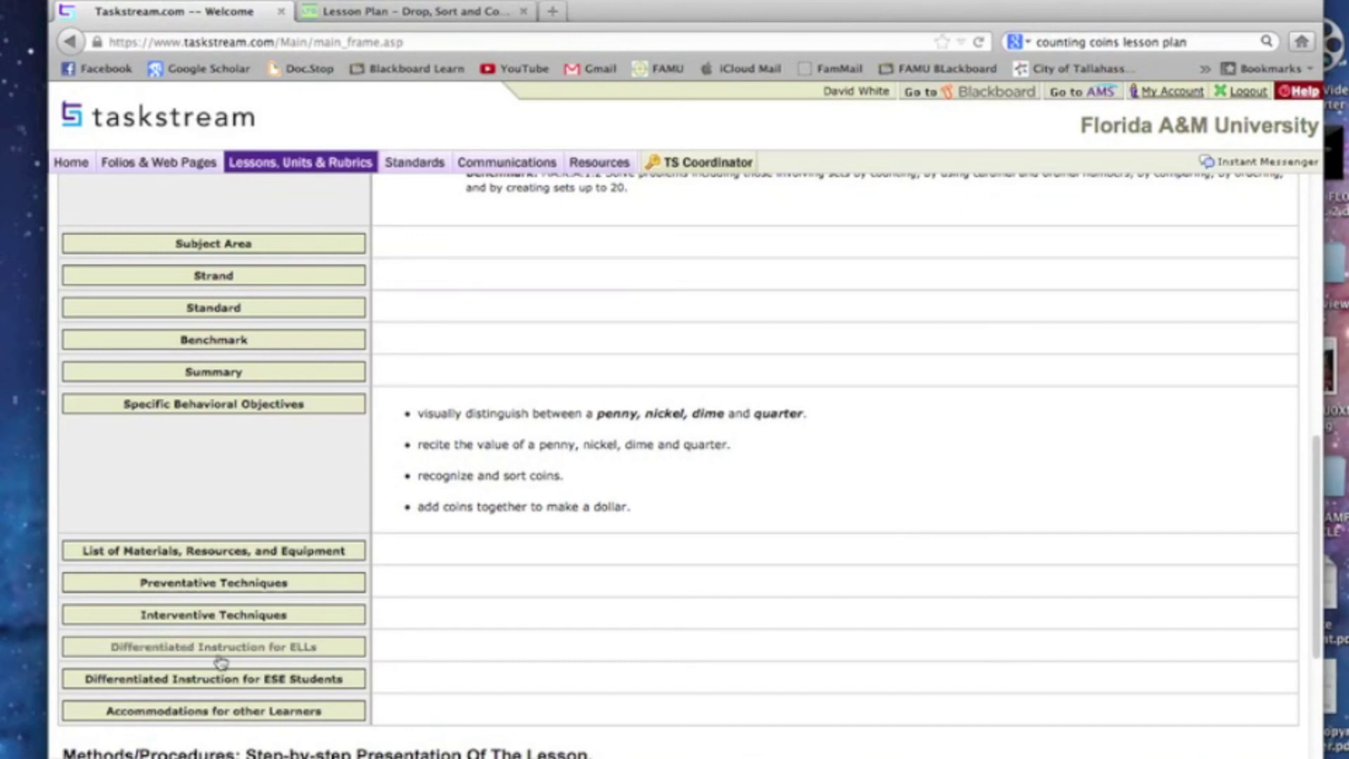
pyautogui.scroll(-3, 222, 663)
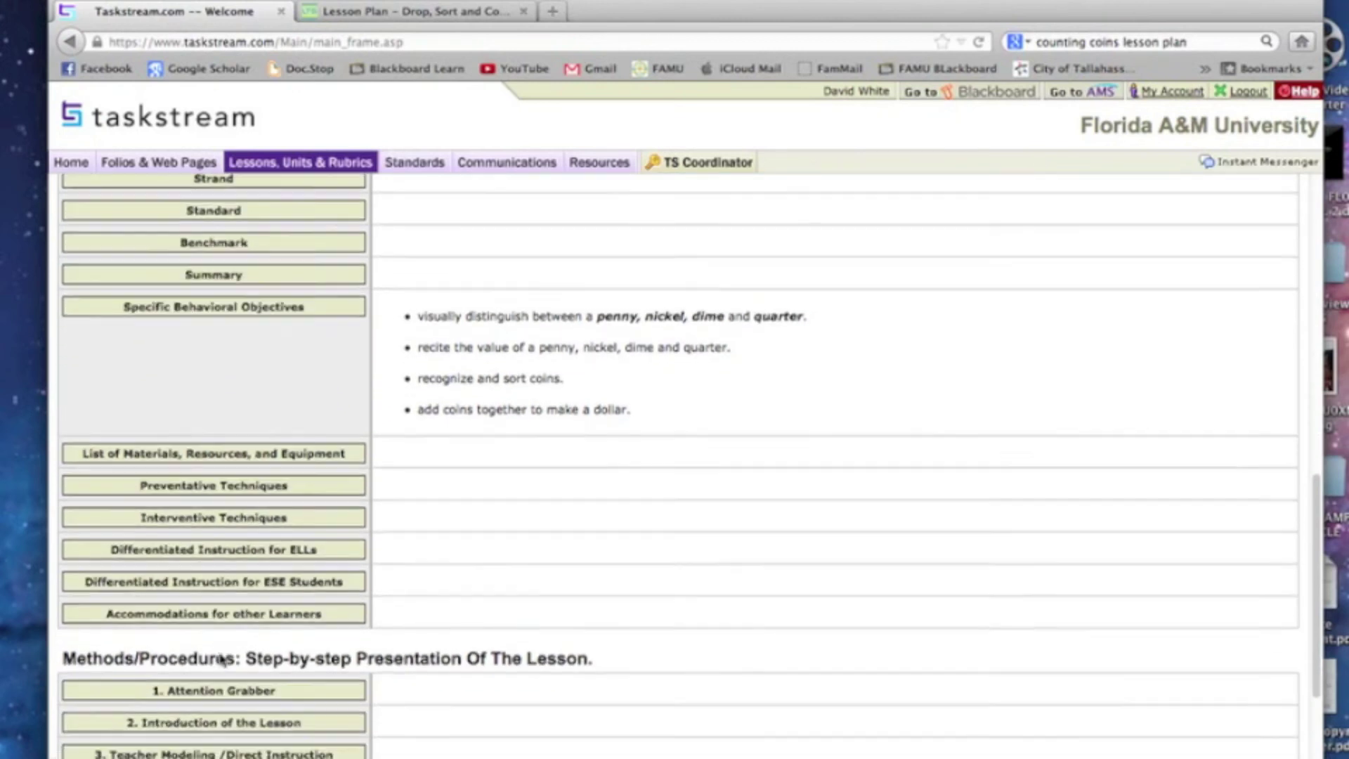
# Scroll down to the empty Materials and Methods/Procedures rows, Attention Grabber through Reflection
pyautogui.scroll(-6, 222, 661)
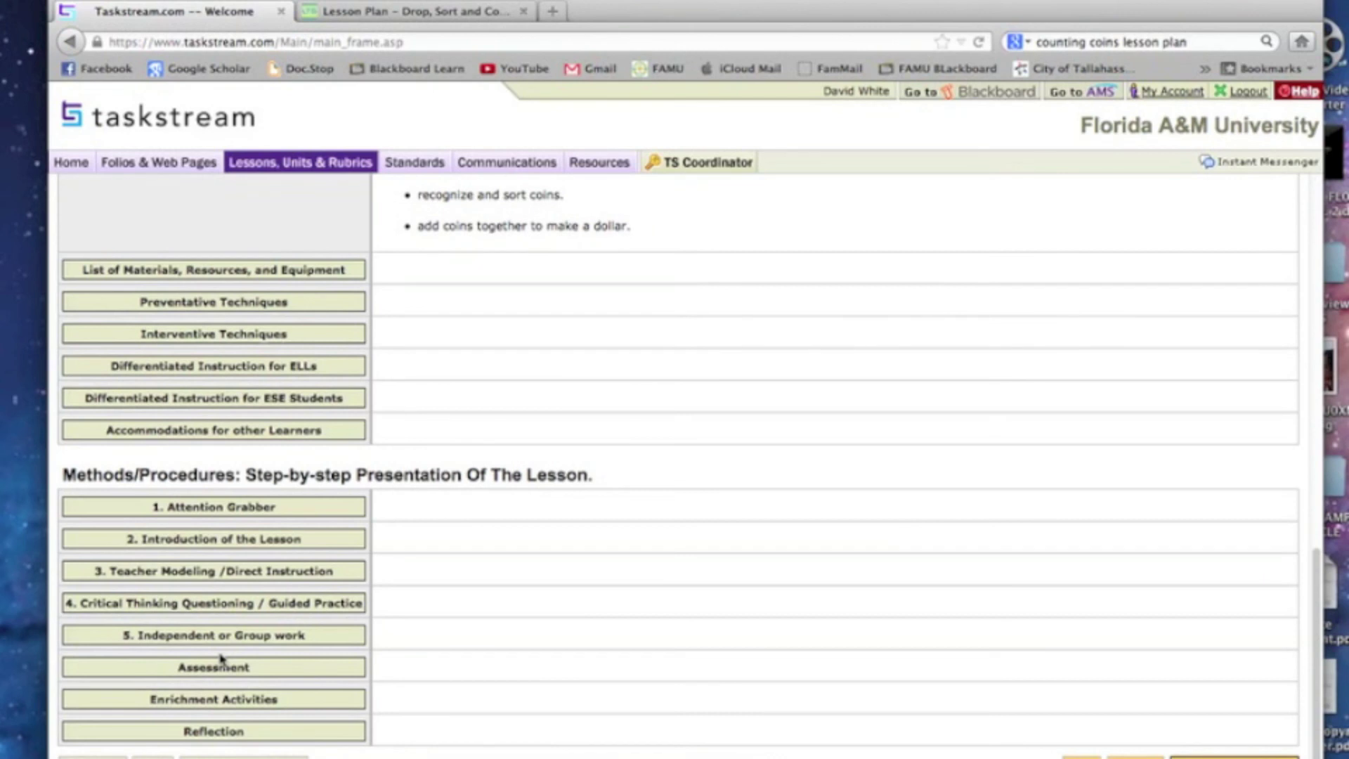
pyautogui.scroll(-1, 220, 647)
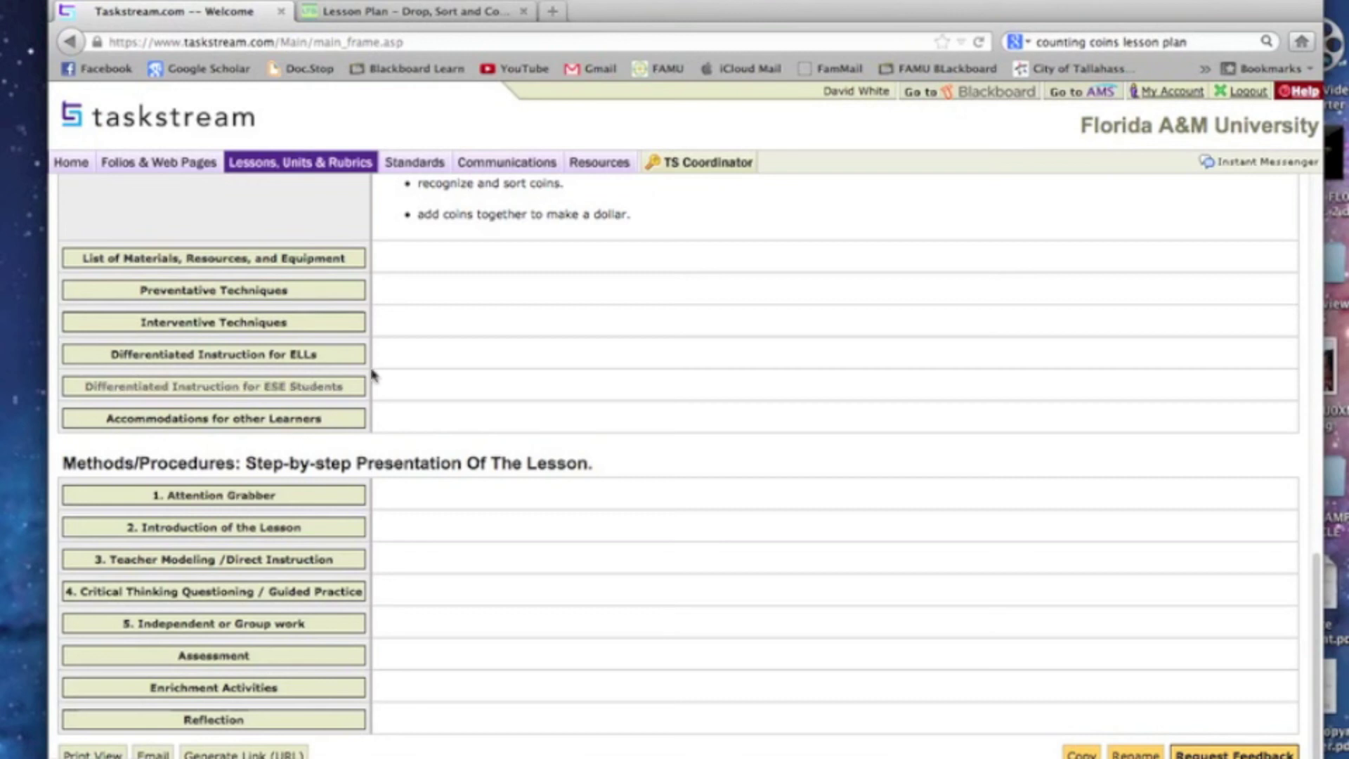
# Read the Drop, Sort and Count! plan's Materials, Instructional Procedures and Assessment sections
pyautogui.click(374, 16)
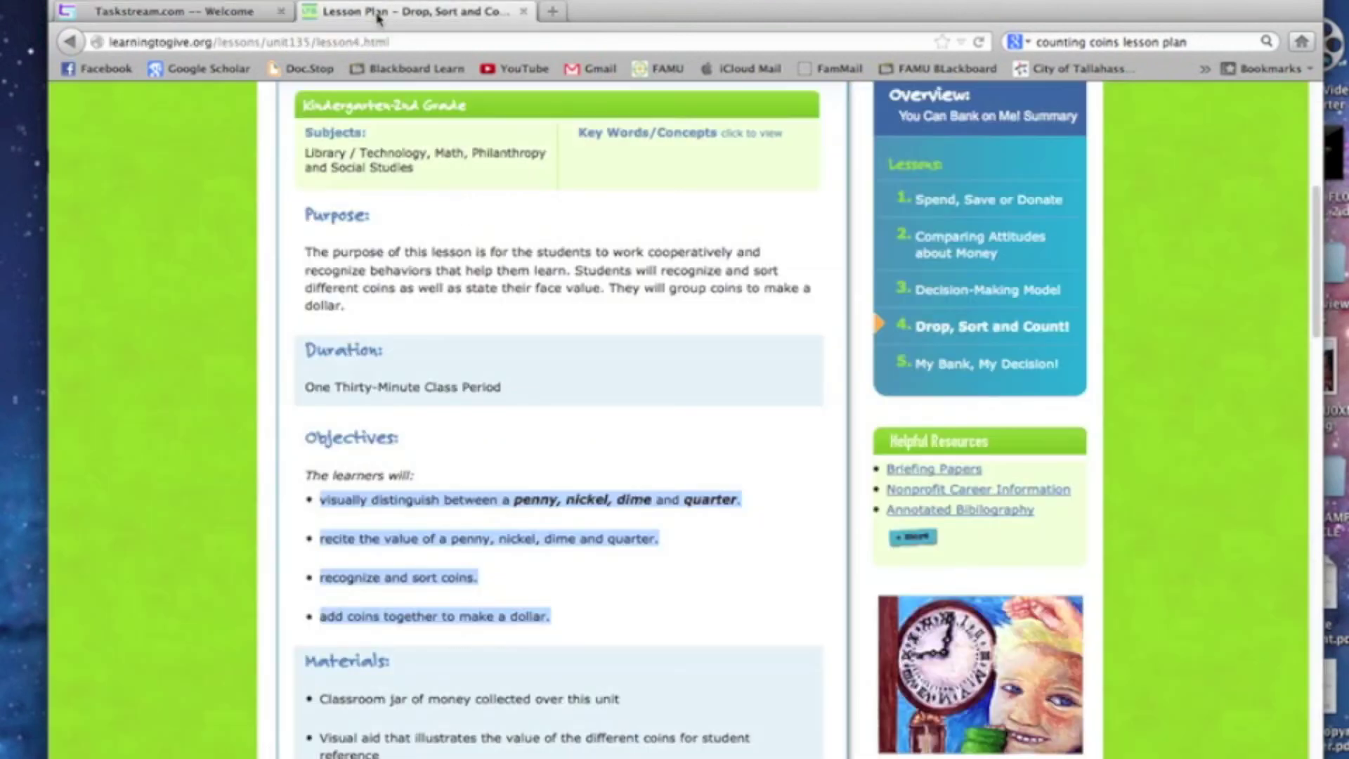
pyautogui.scroll(-5, 393, 314)
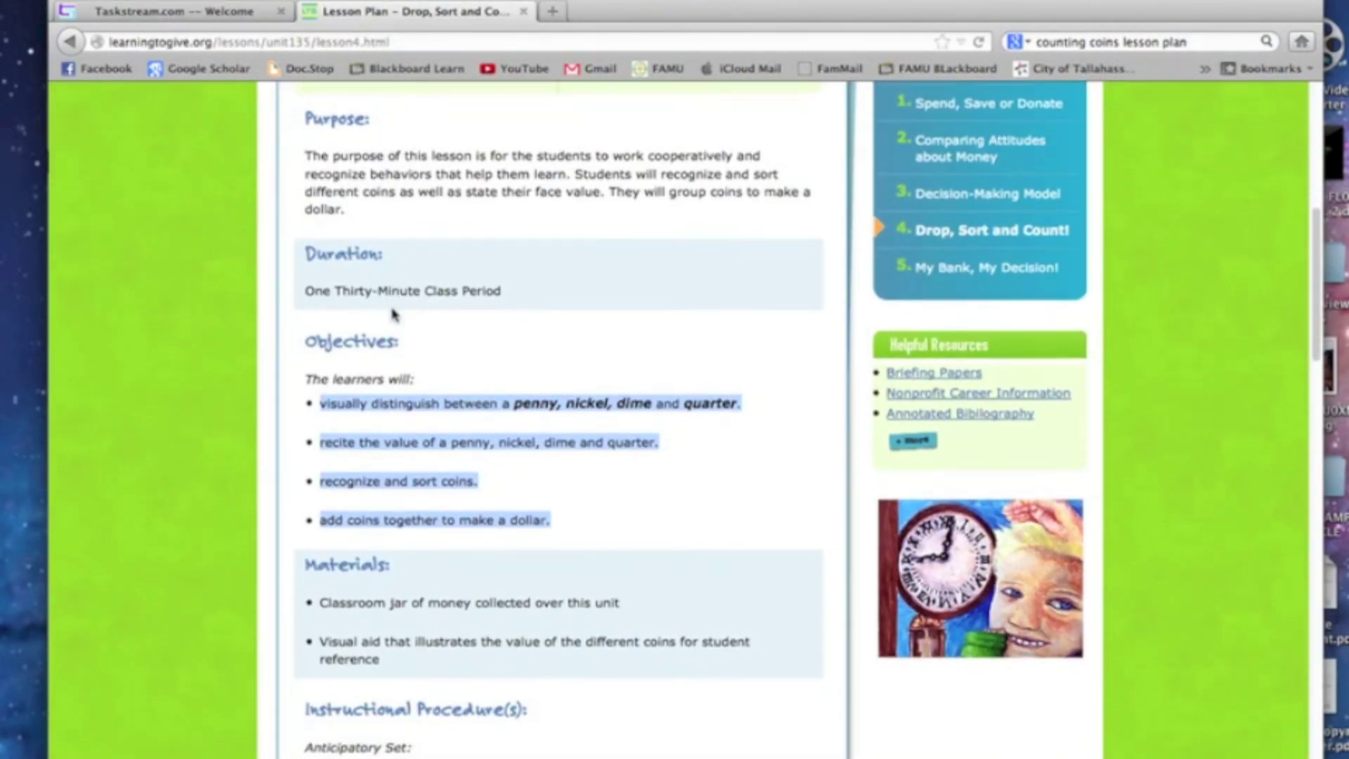
pyautogui.scroll(-2, 393, 314)
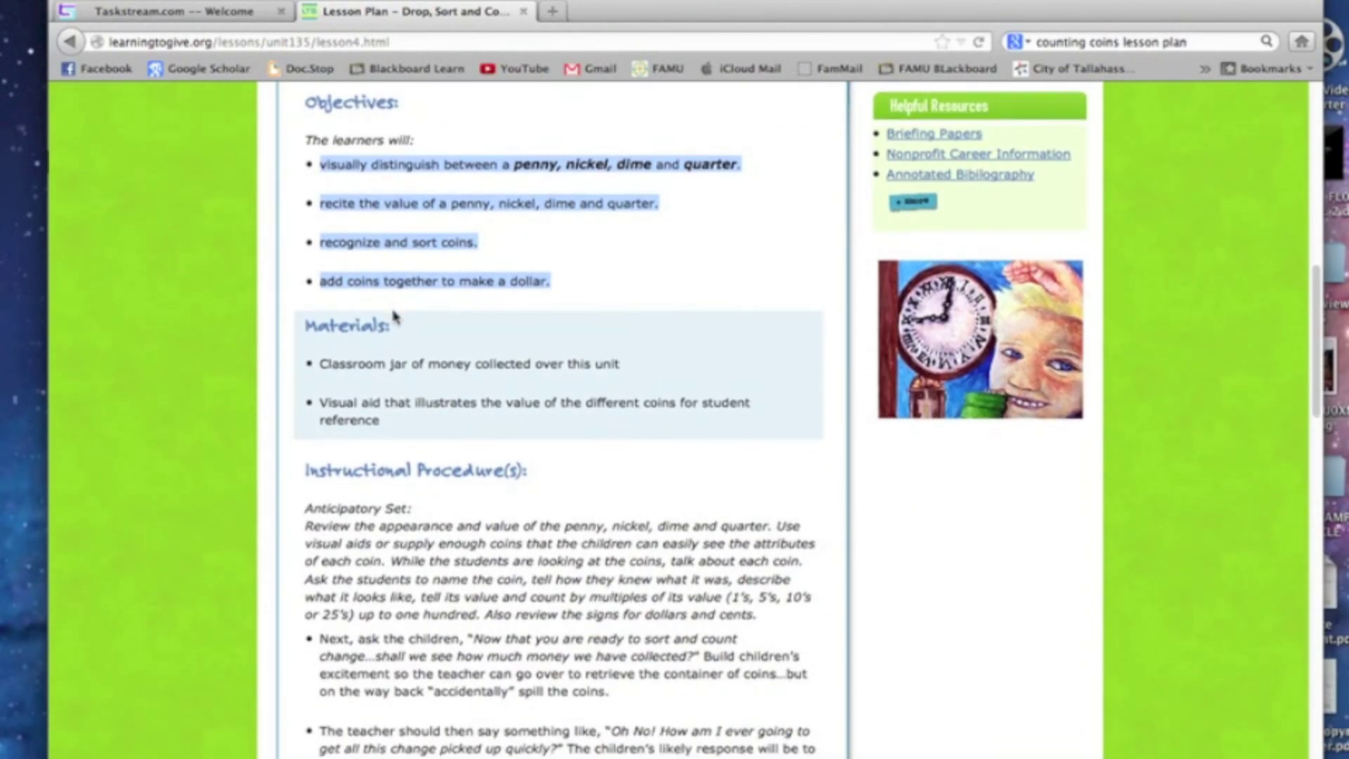
pyautogui.scroll(-1, 393, 314)
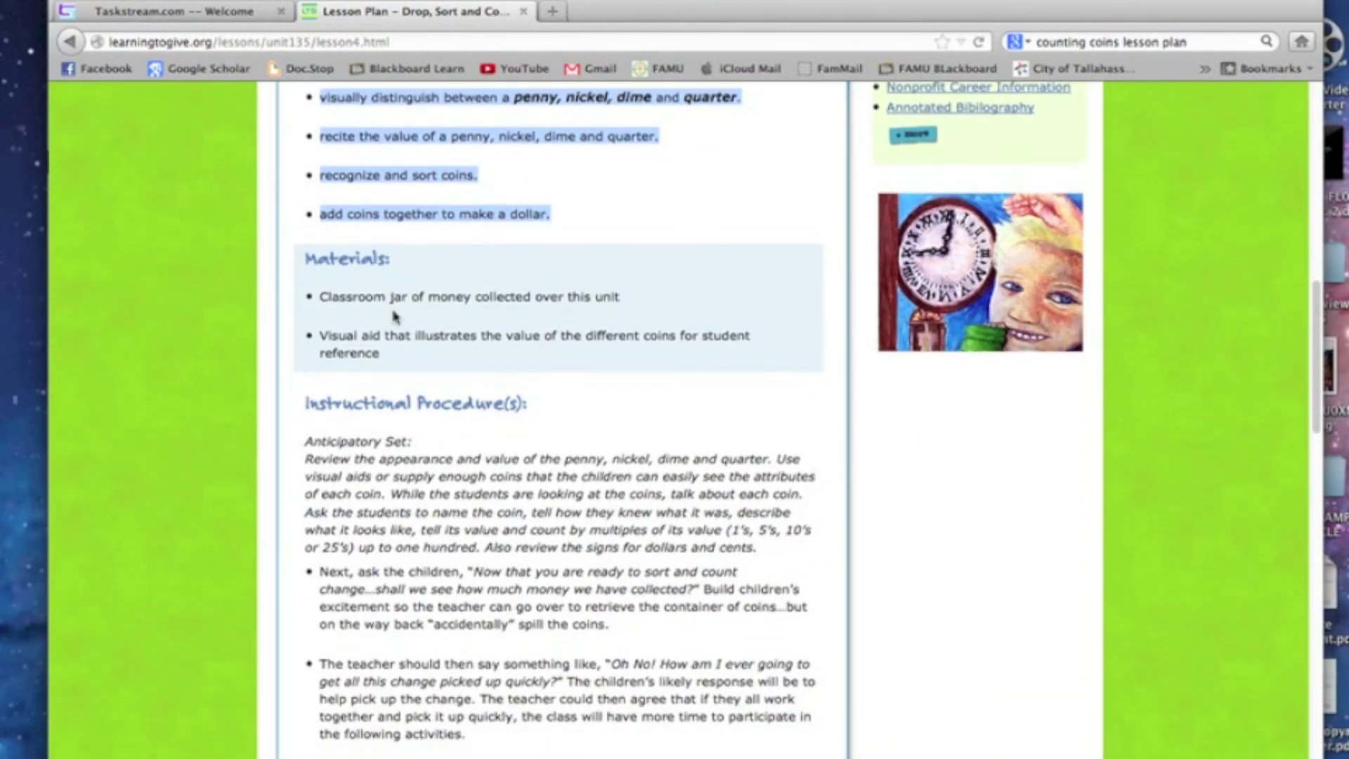
pyautogui.scroll(-1, 394, 315)
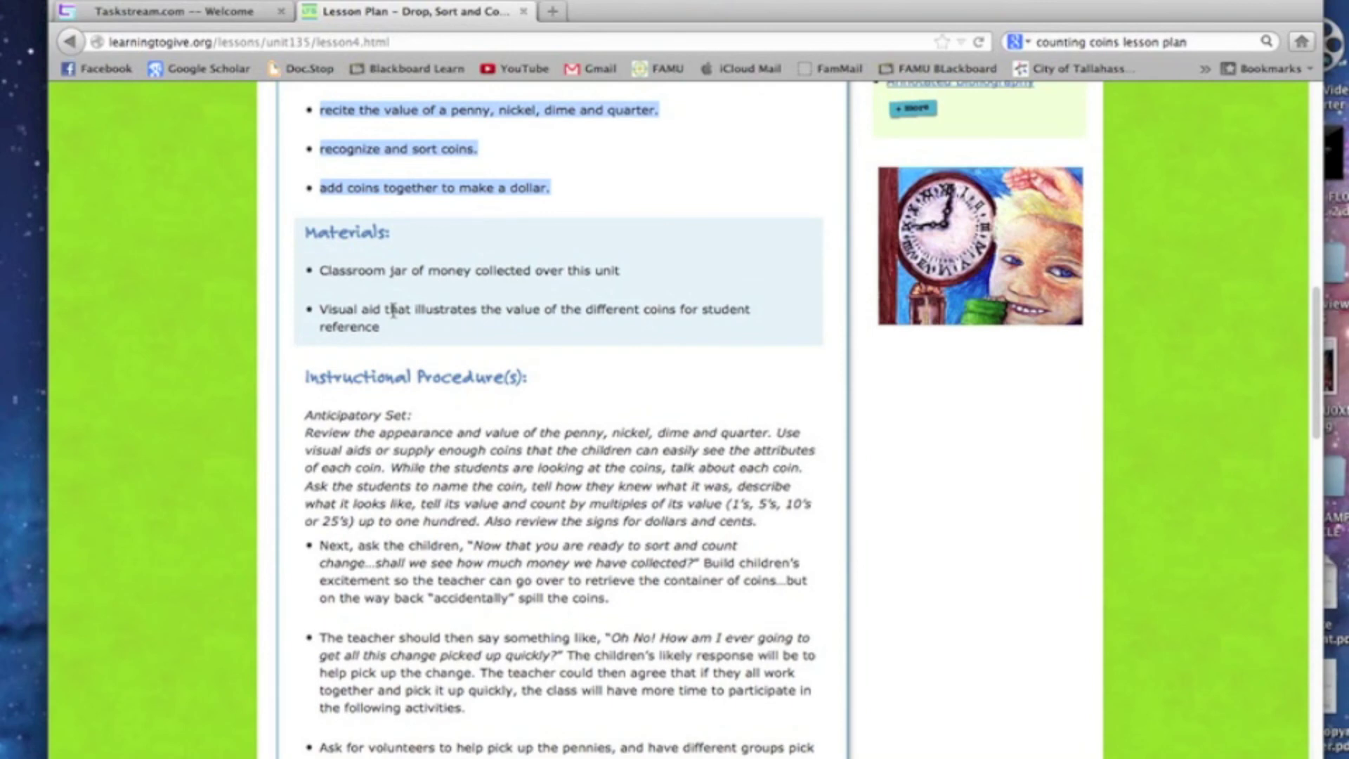
pyautogui.scroll(-6, 394, 310)
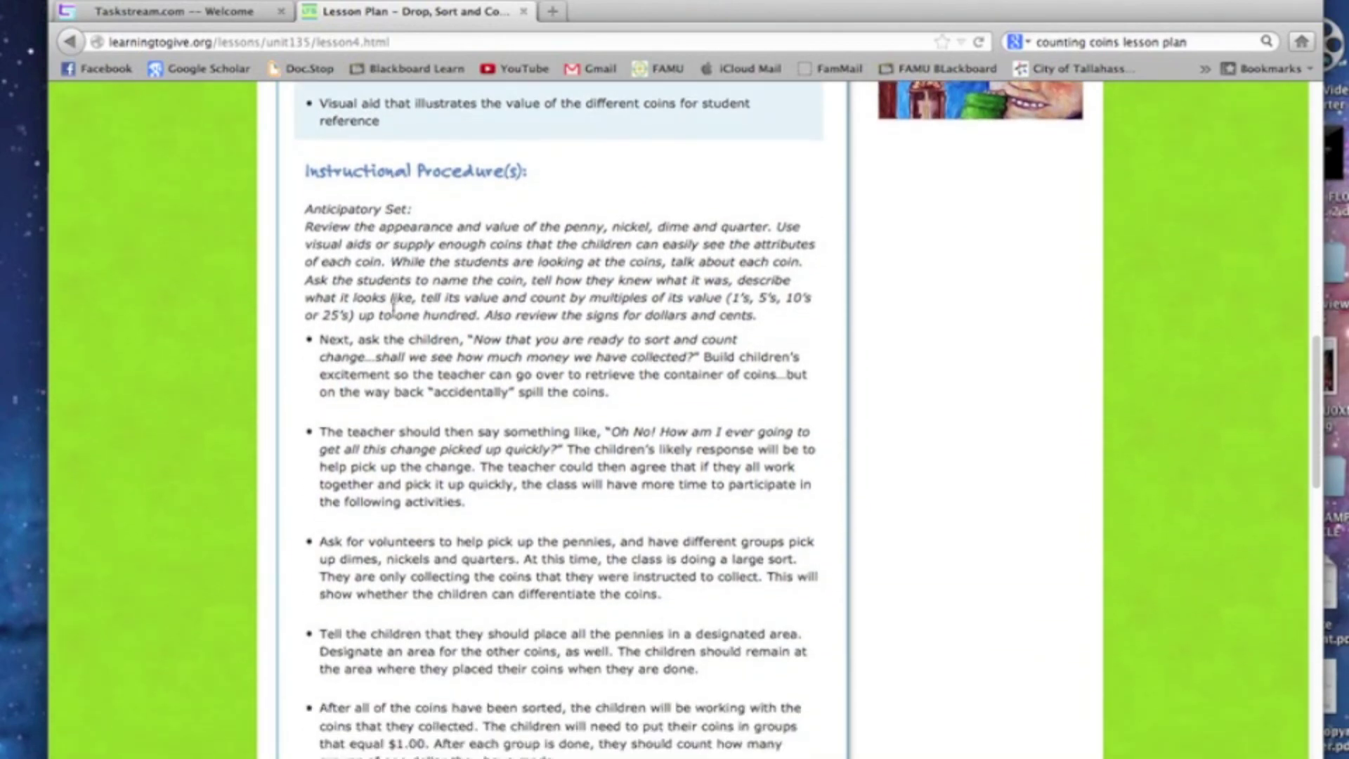
pyautogui.scroll(-10, 393, 309)
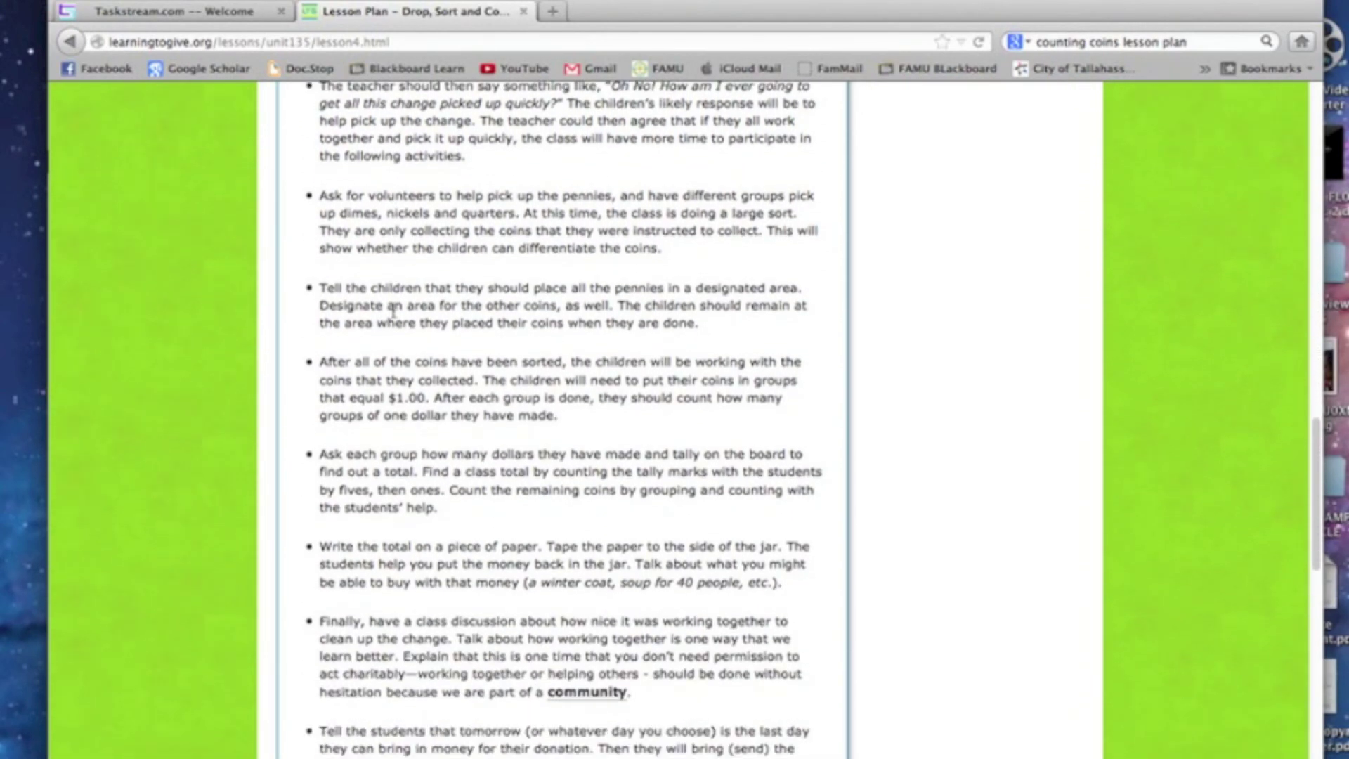
pyautogui.scroll(3, 393, 310)
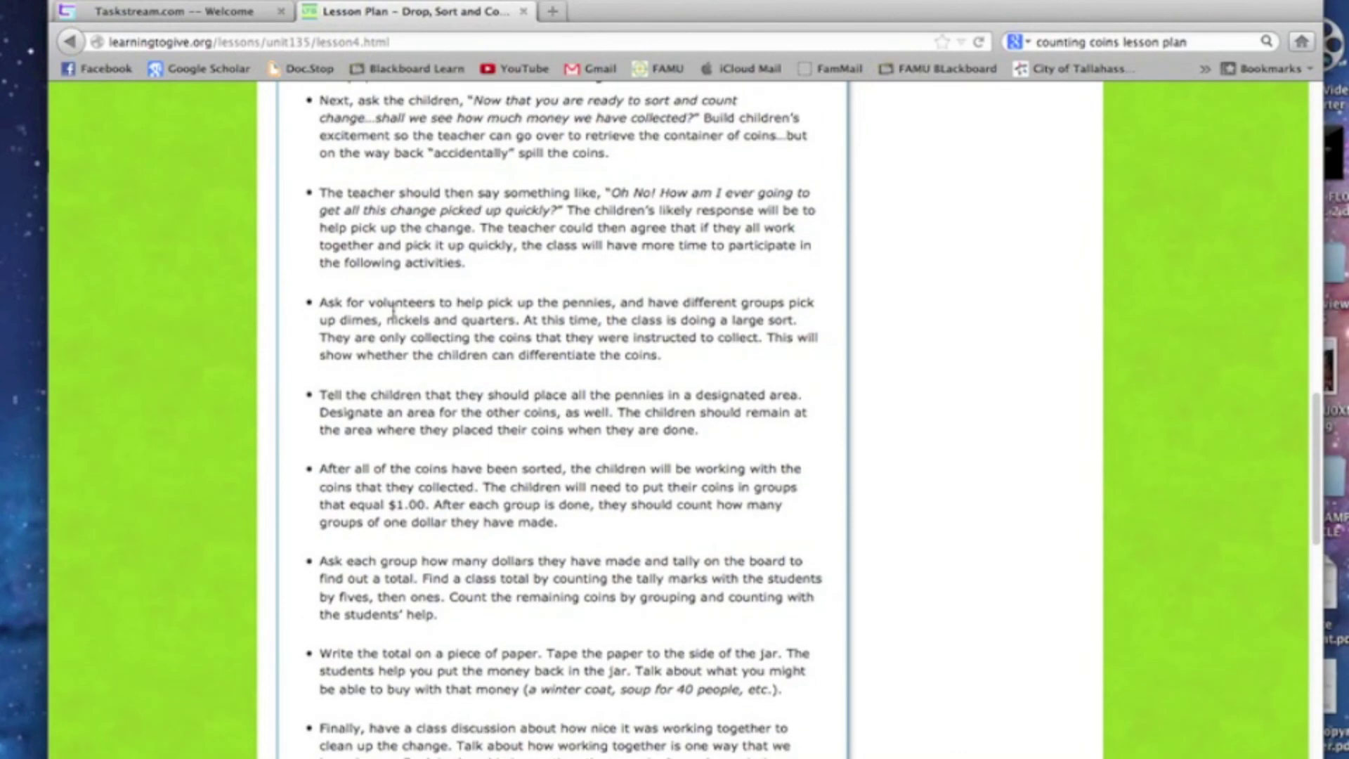
pyautogui.scroll(-9, 393, 310)
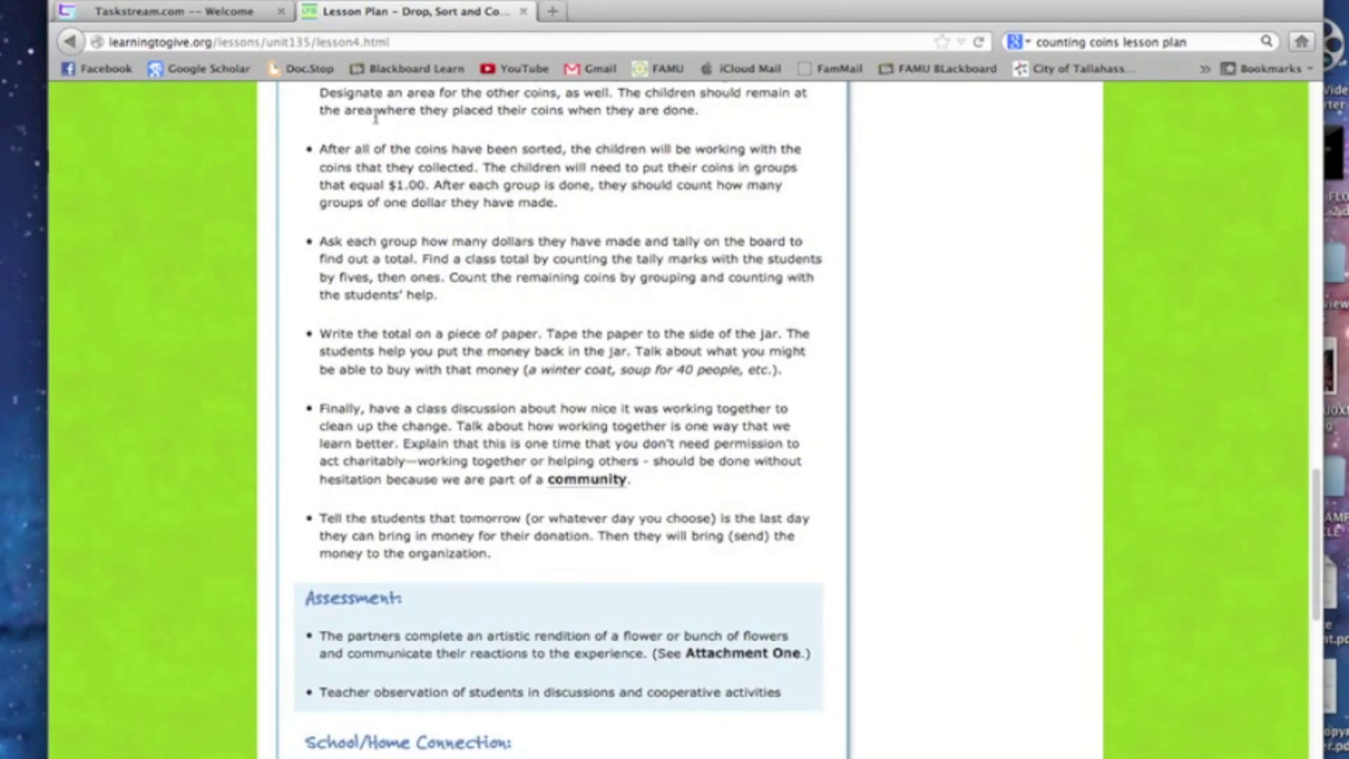
pyautogui.click(211, 11)
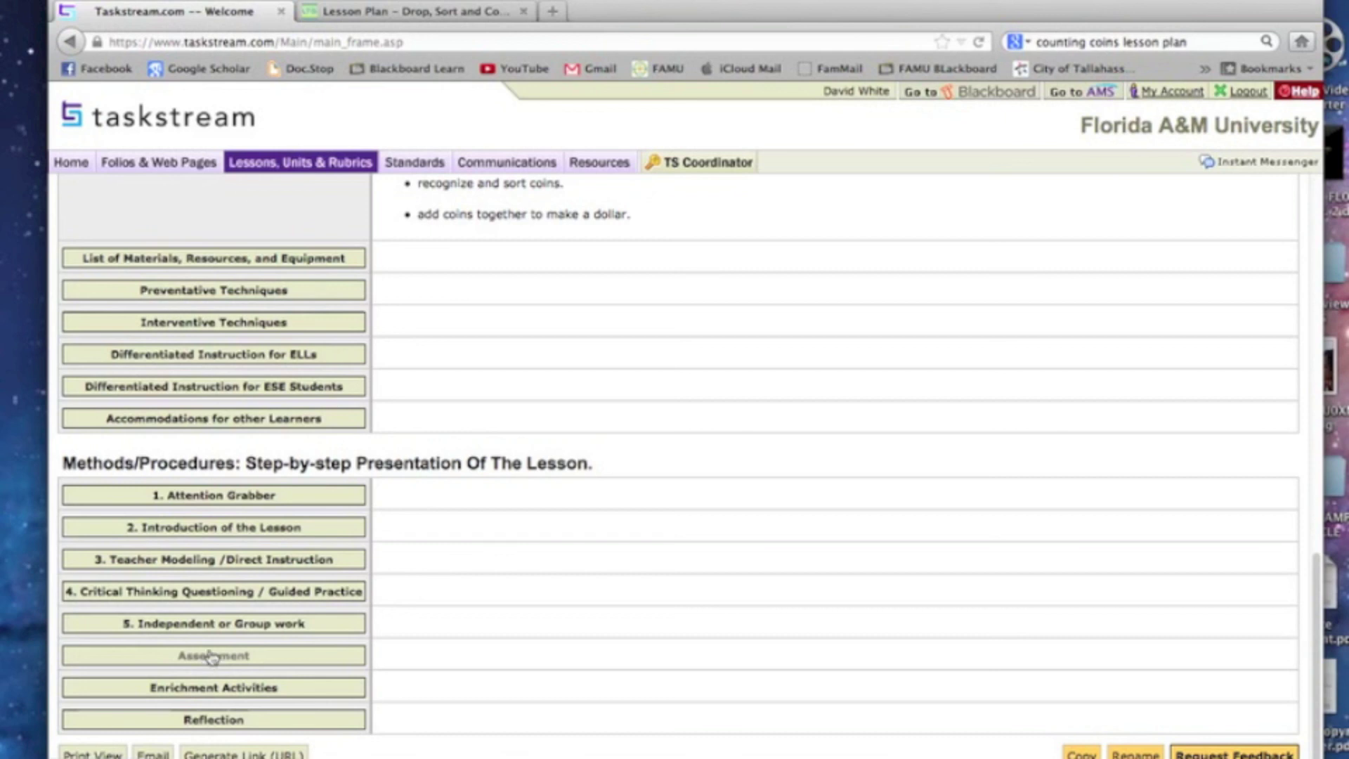
# Go back to the counting coins search results and look them over
pyautogui.click(406, 15)
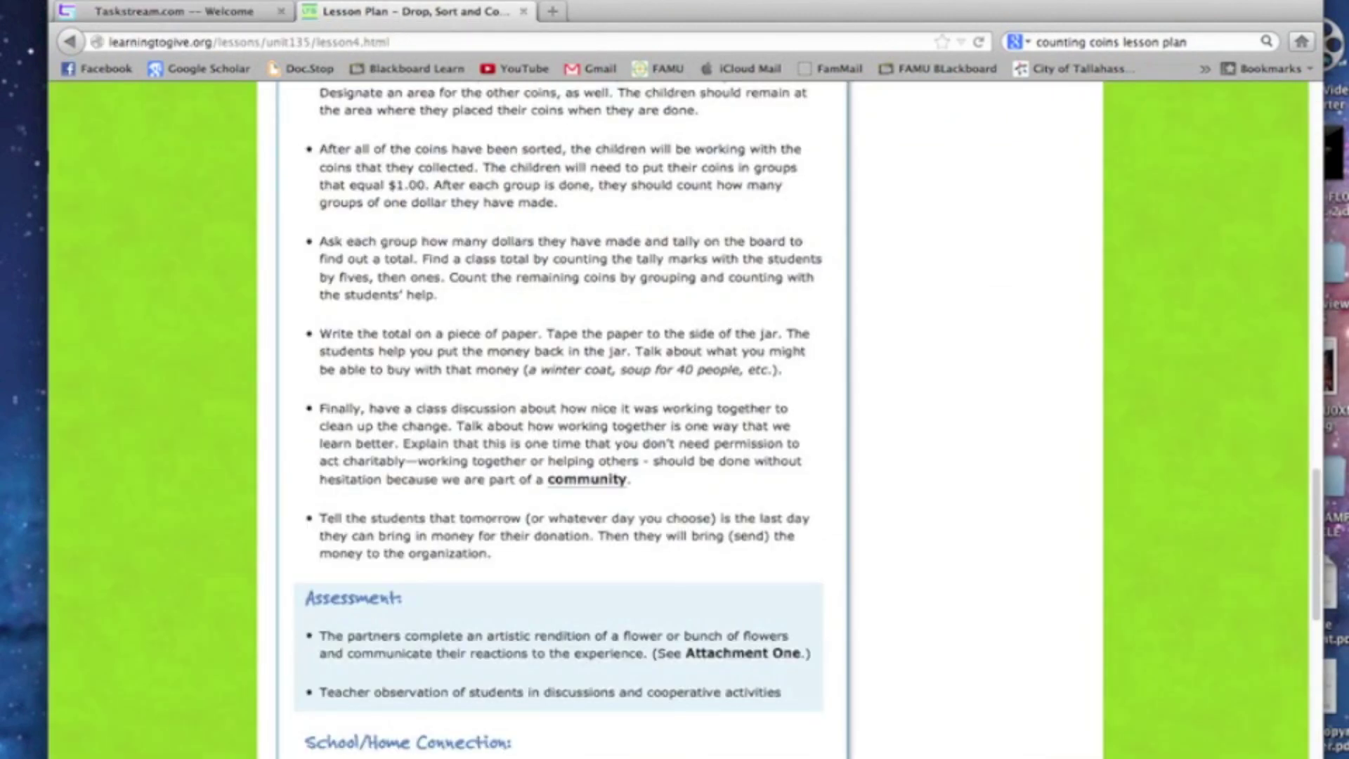
pyautogui.click(71, 46)
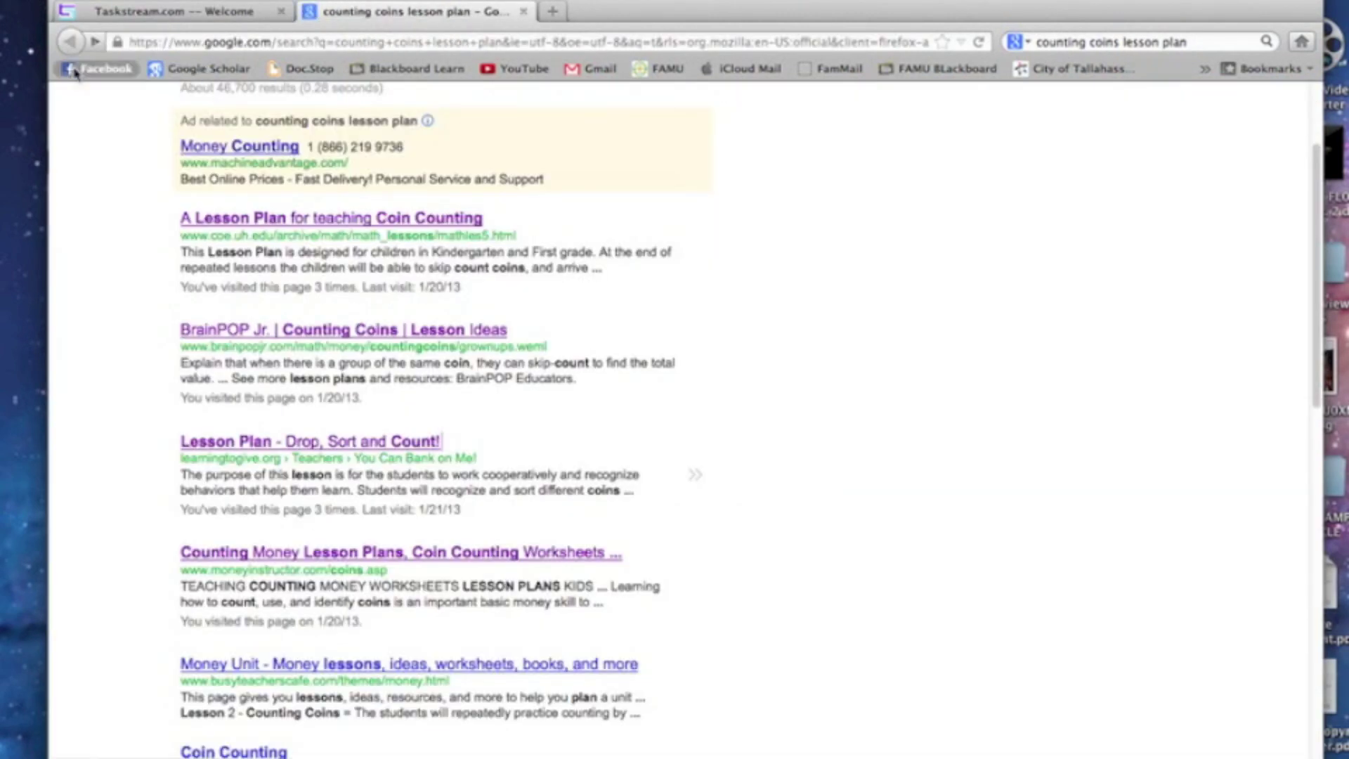
pyautogui.scroll(-2, 160, 369)
pyautogui.scroll(1, 160, 369)
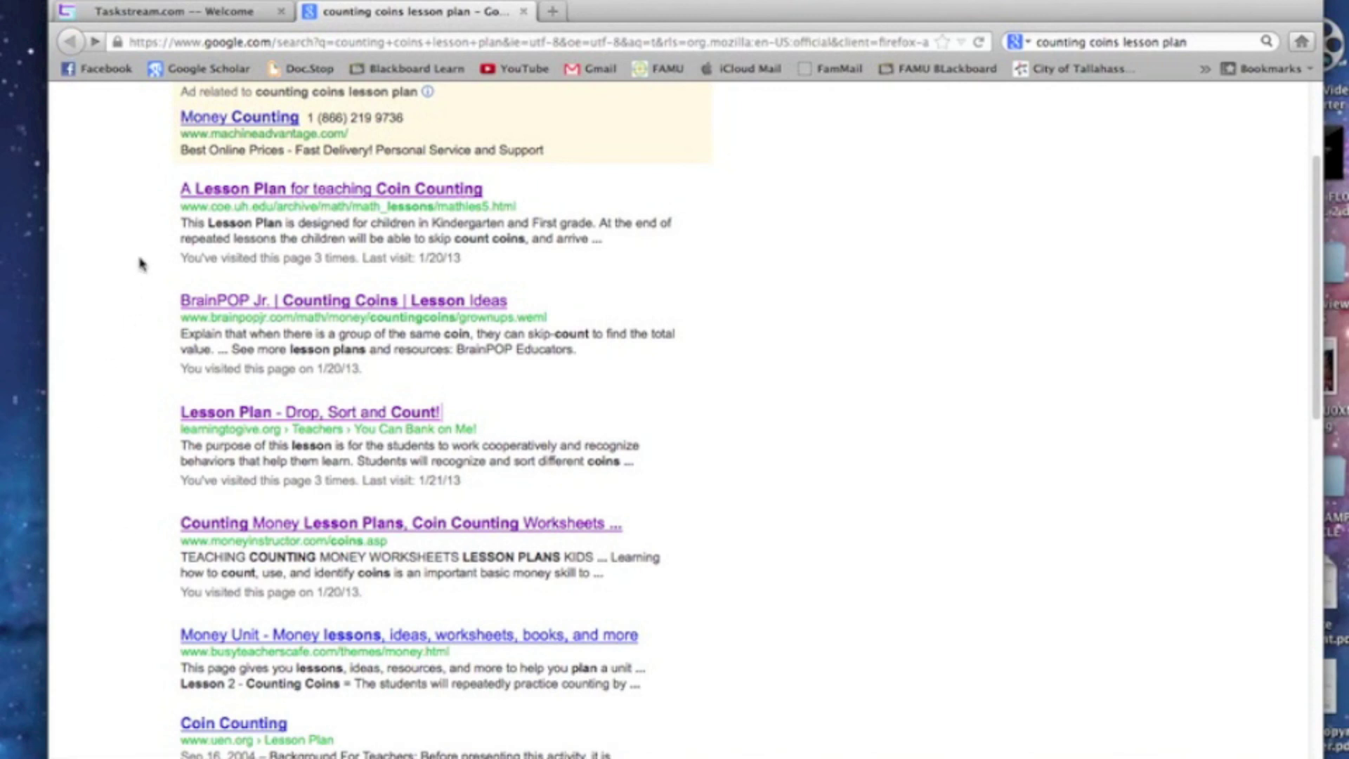
pyautogui.click(125, 13)
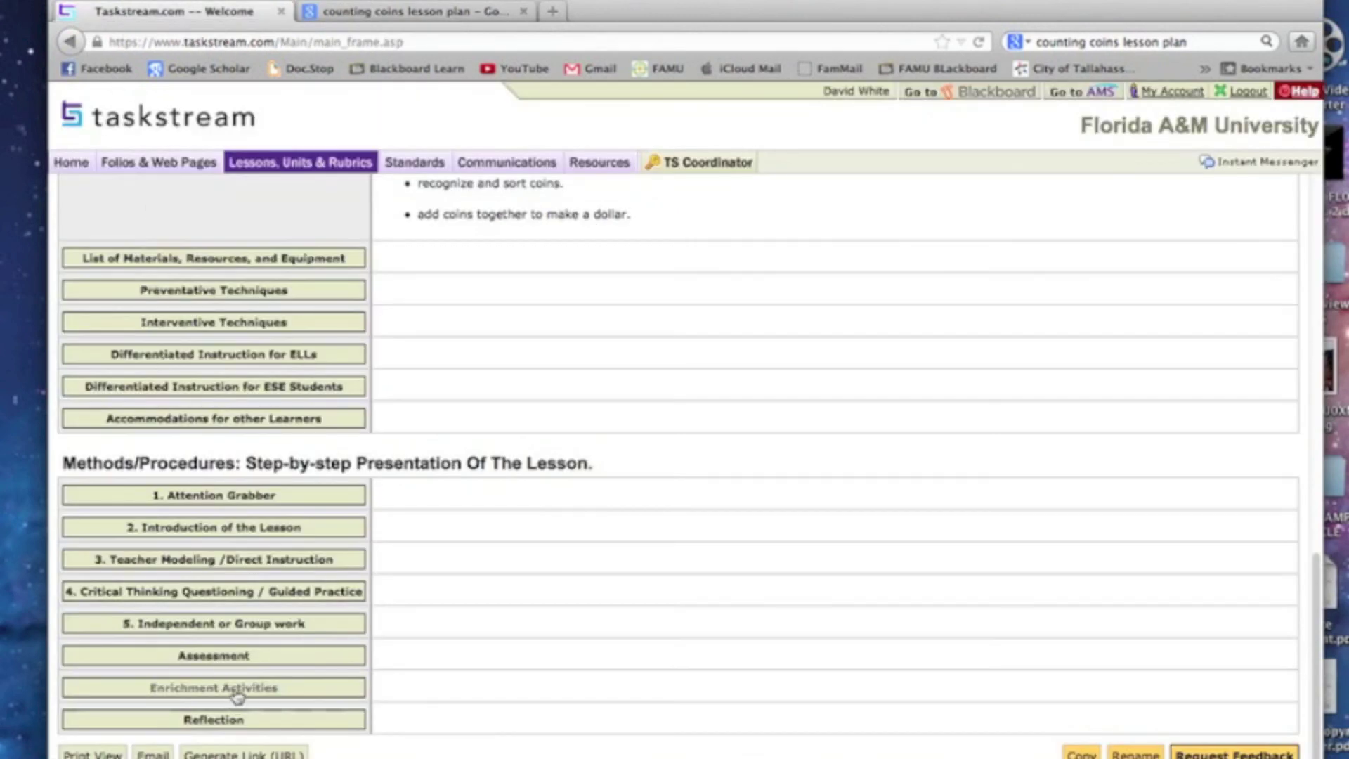
# Check 'A Lesson Plan for teaching Coin Counting', then reopen 'Lesson Plan - Drop, Sort and Count!'
pyautogui.click(338, 13)
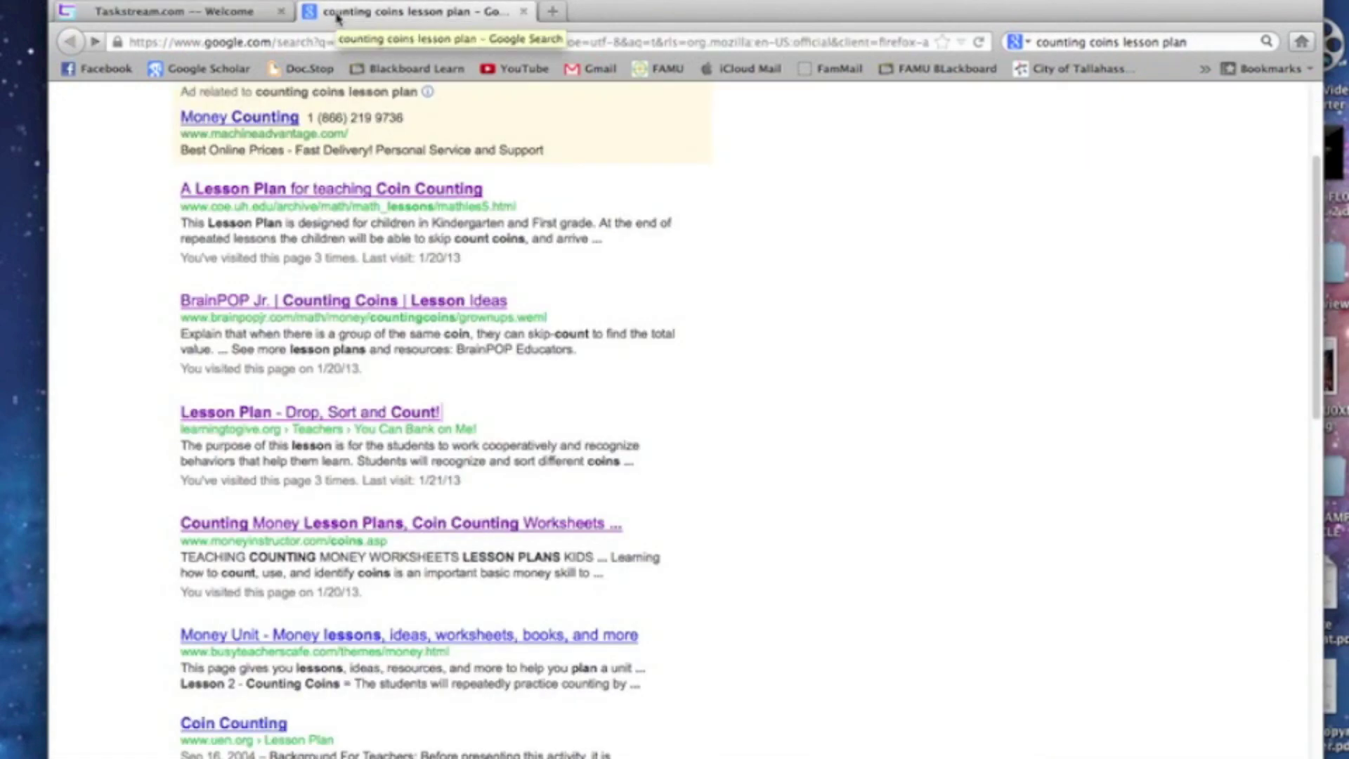
pyautogui.click(284, 201)
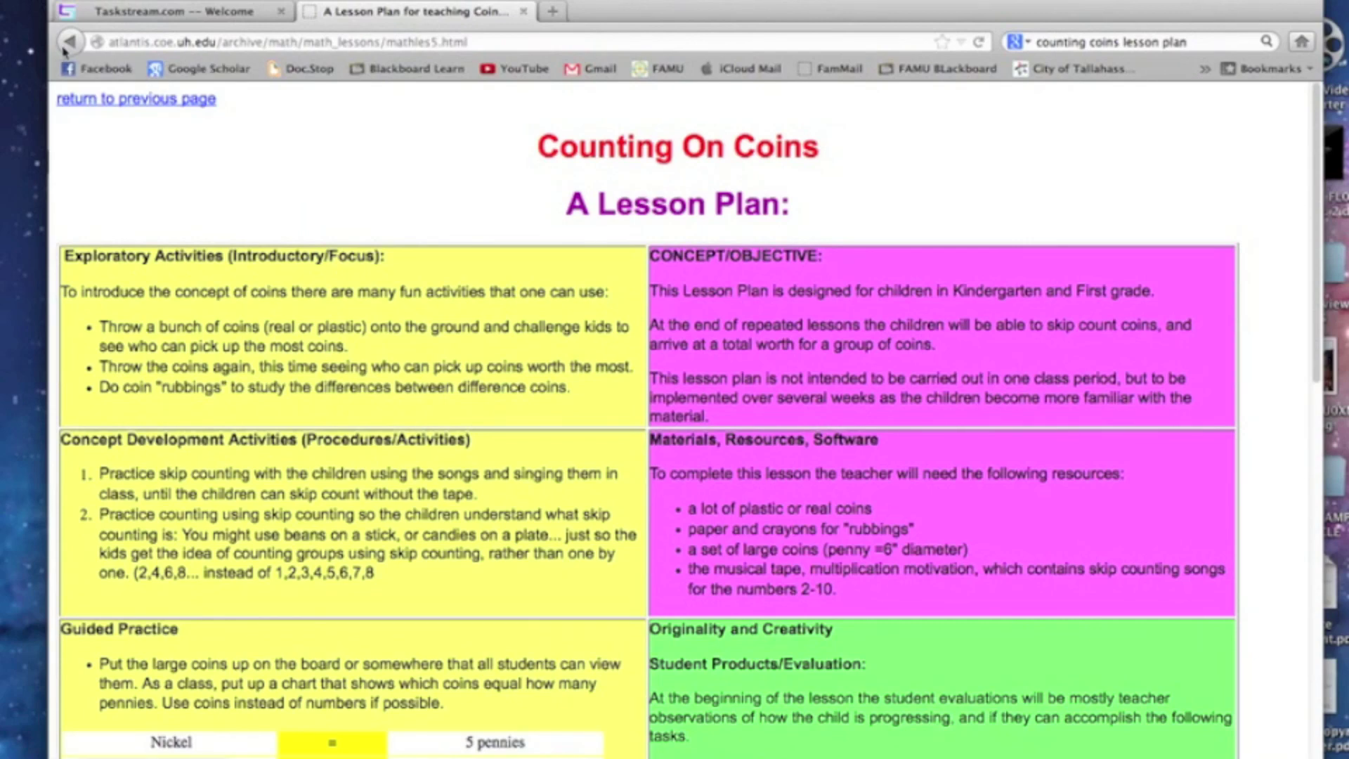
pyautogui.click(69, 42)
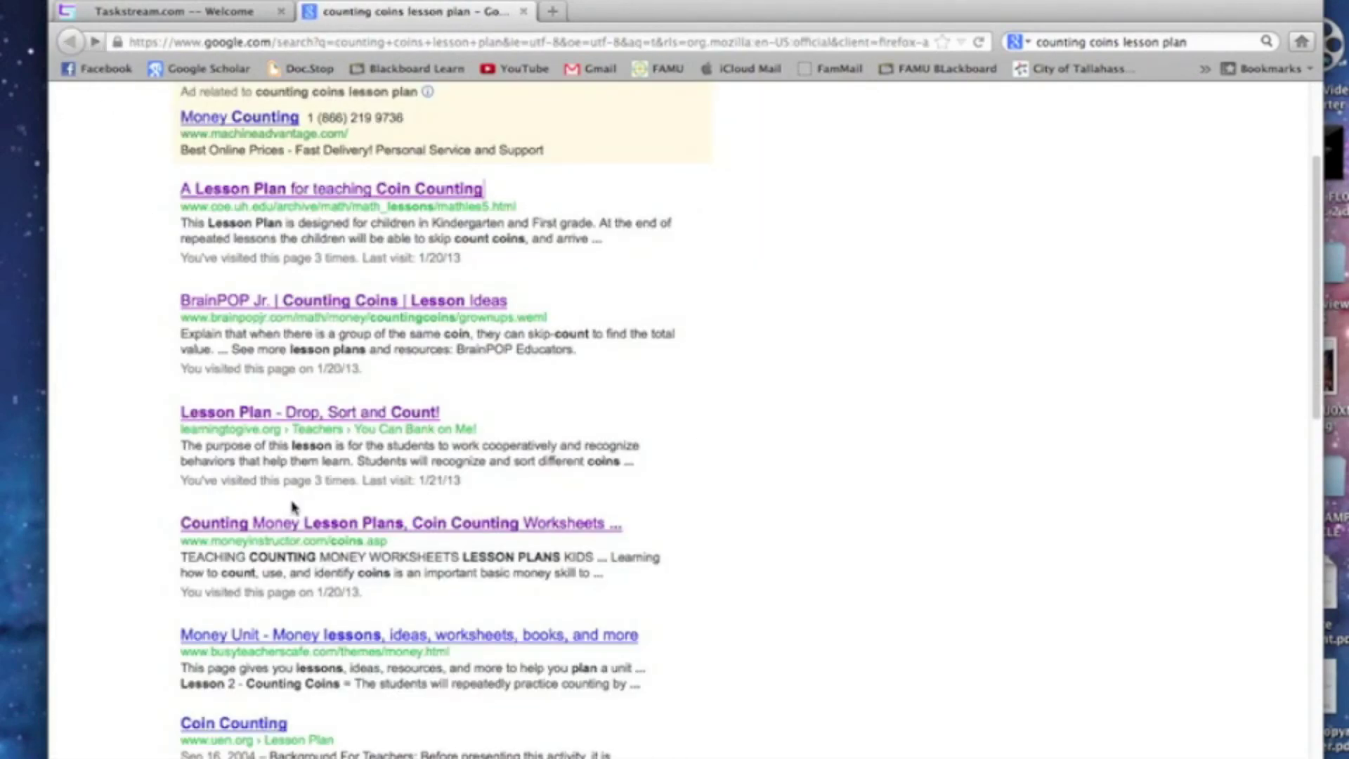
pyautogui.click(313, 414)
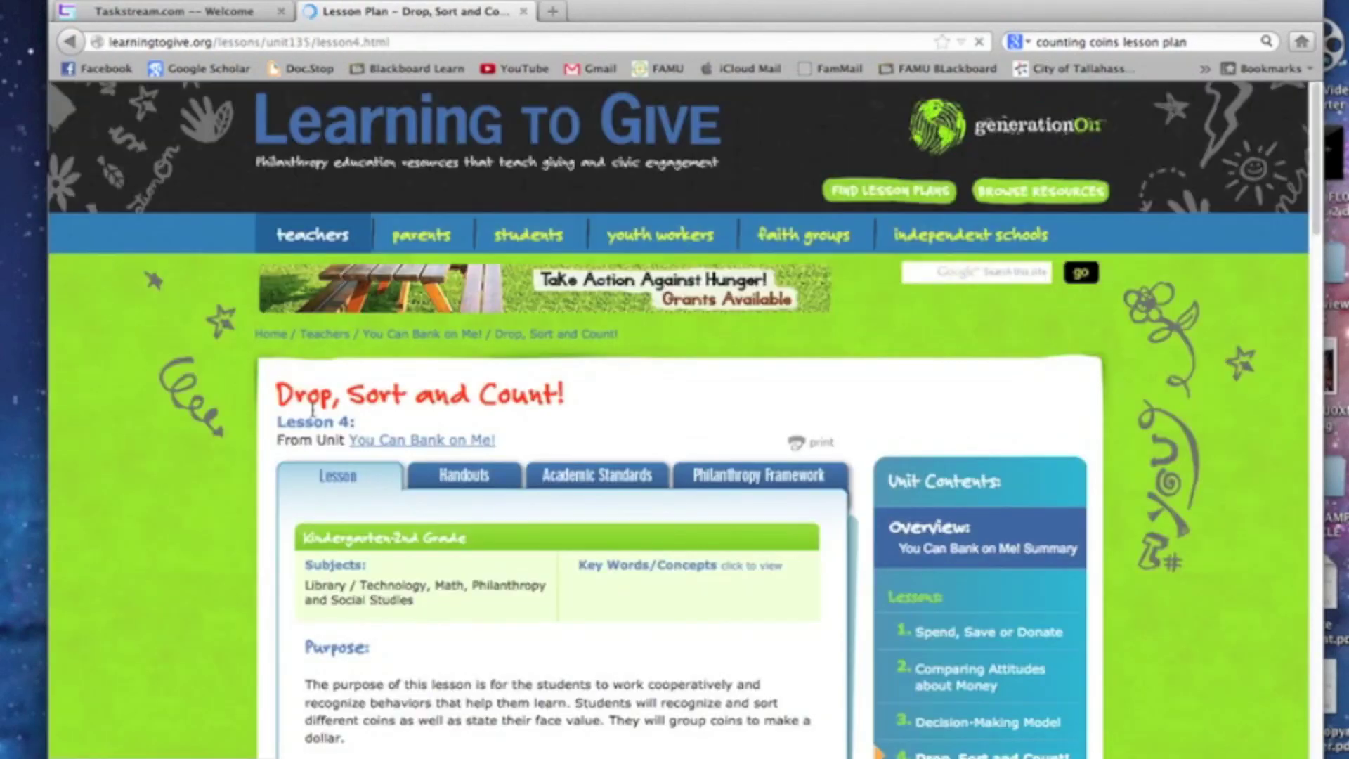
# Scan the plan's Assessment and school/home connection, then return to Taskstream's Reflection row
pyautogui.scroll(-6, 415, 703)
pyautogui.scroll(-18, 415, 703)
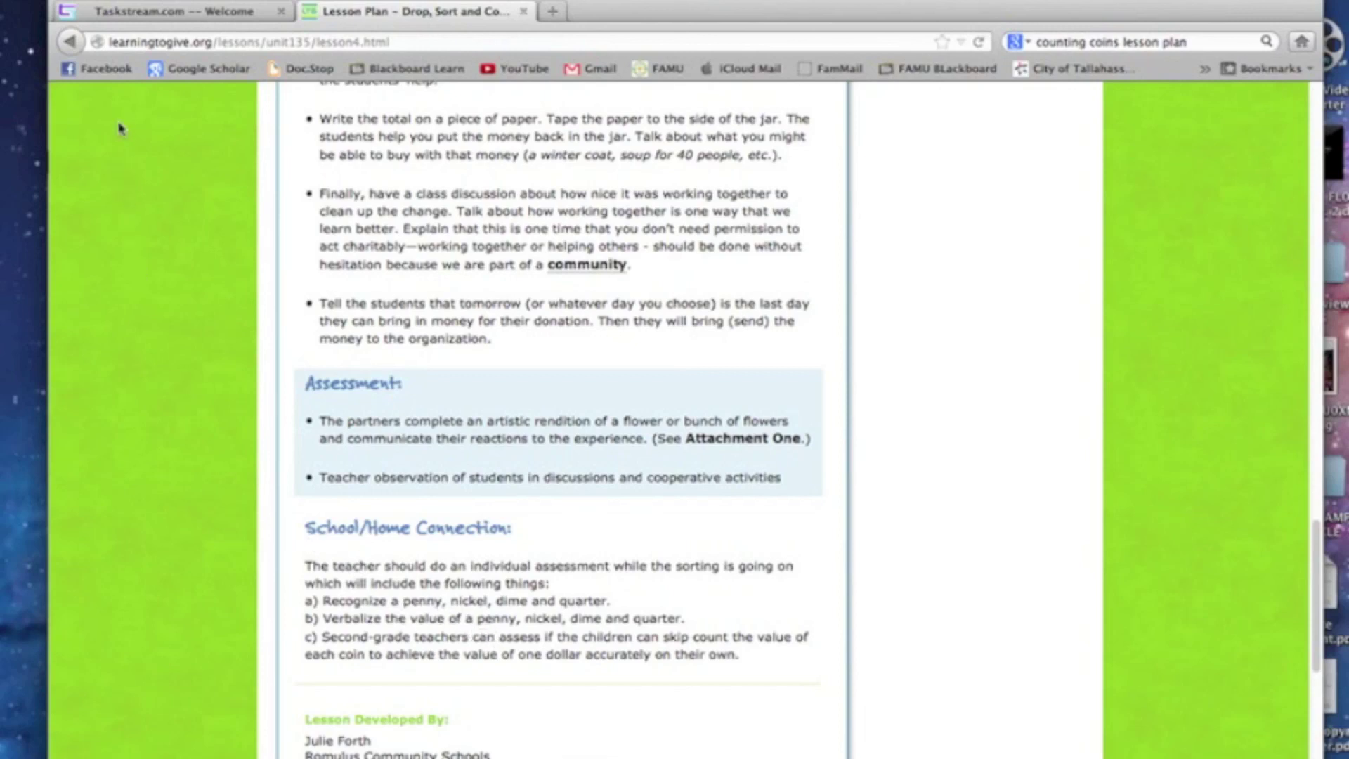
pyautogui.click(148, 15)
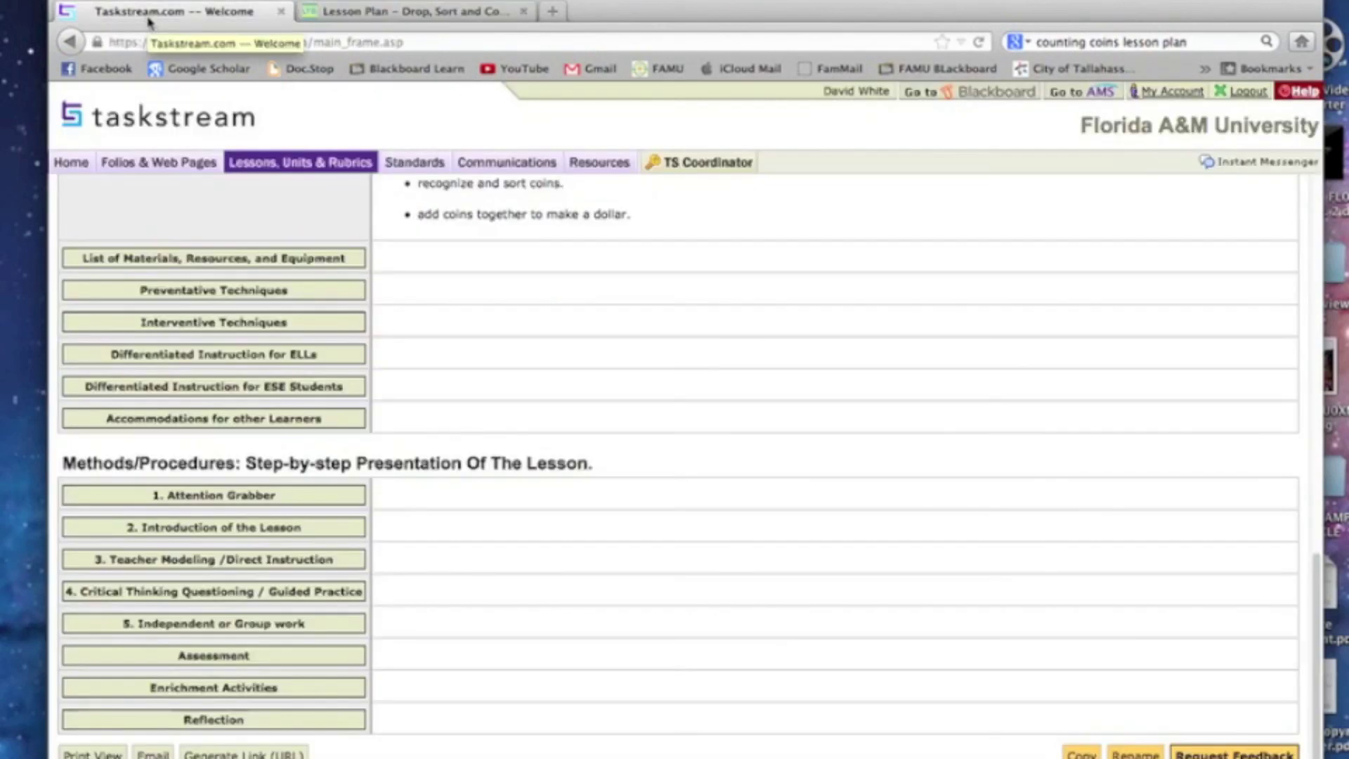
pyautogui.click(220, 730)
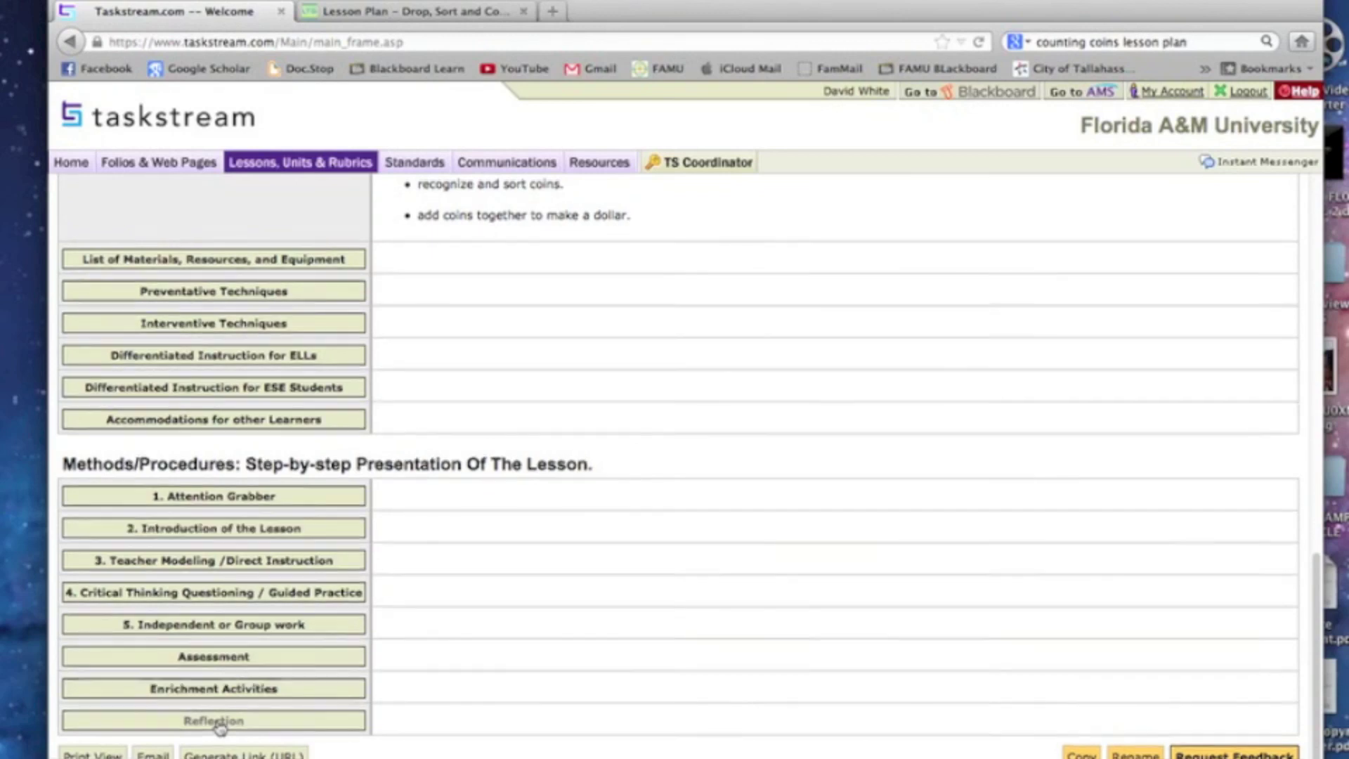
# Scroll up to the Lesson Builder heading showing EME 2040, Intro to Ed Tech and Drop, Sort and Count!!!
pyautogui.scroll(5, 219, 727)
pyautogui.scroll(2, 220, 727)
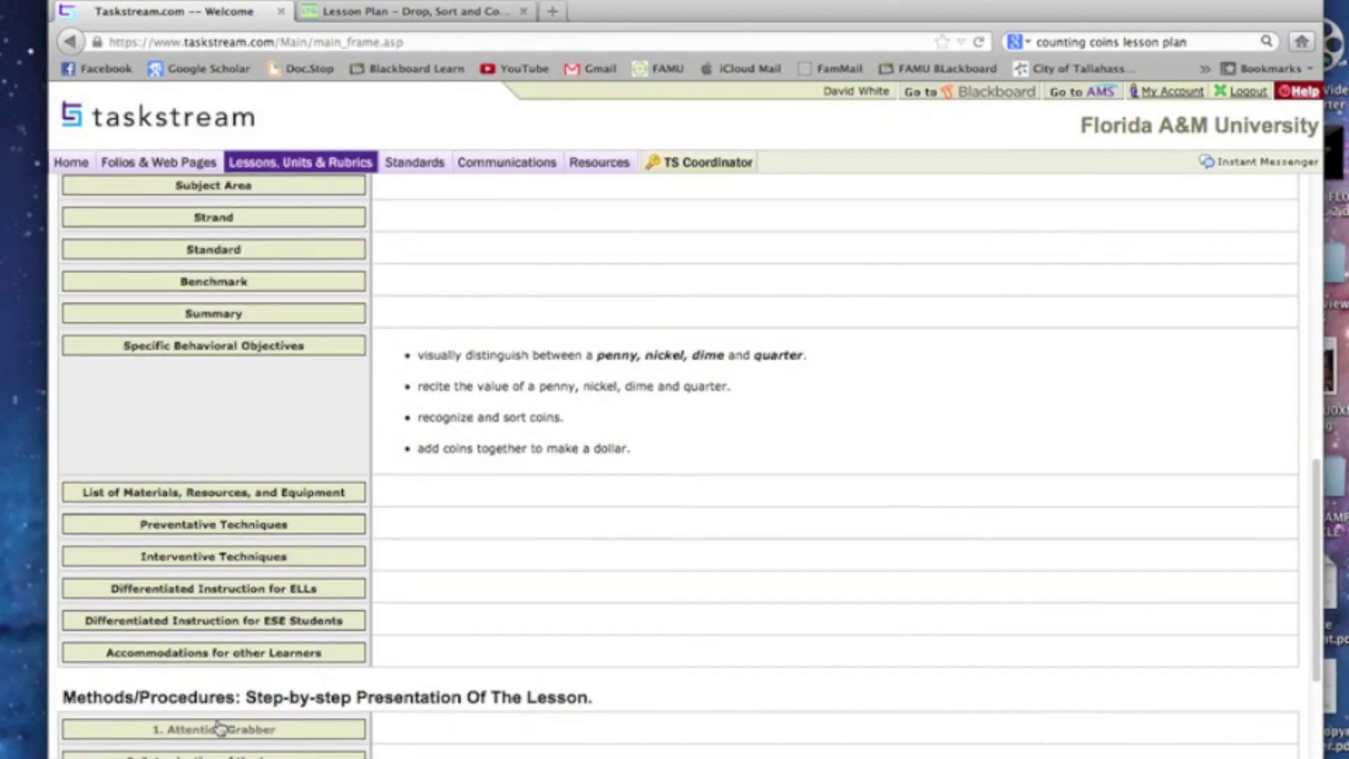
pyautogui.scroll(2, 246, 404)
pyautogui.scroll(20, 246, 404)
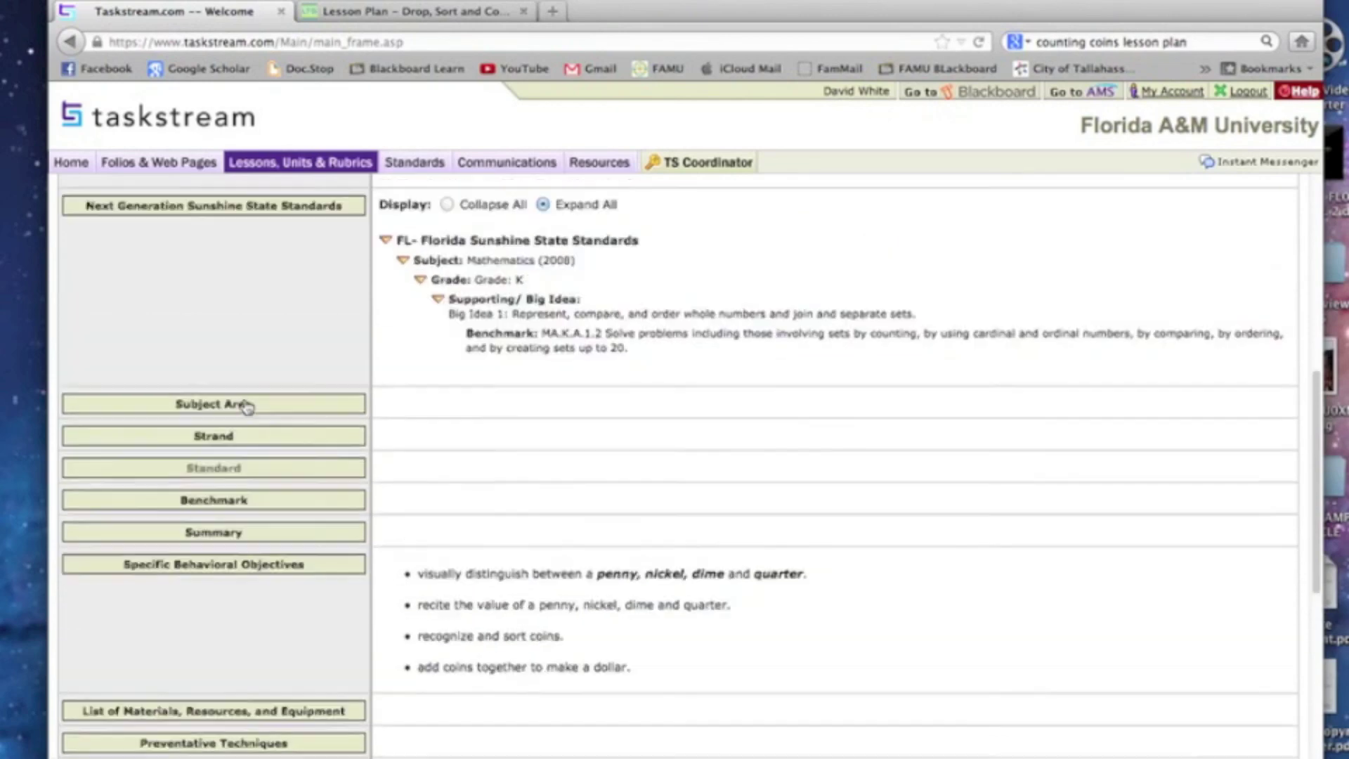
pyautogui.scroll(1, 246, 404)
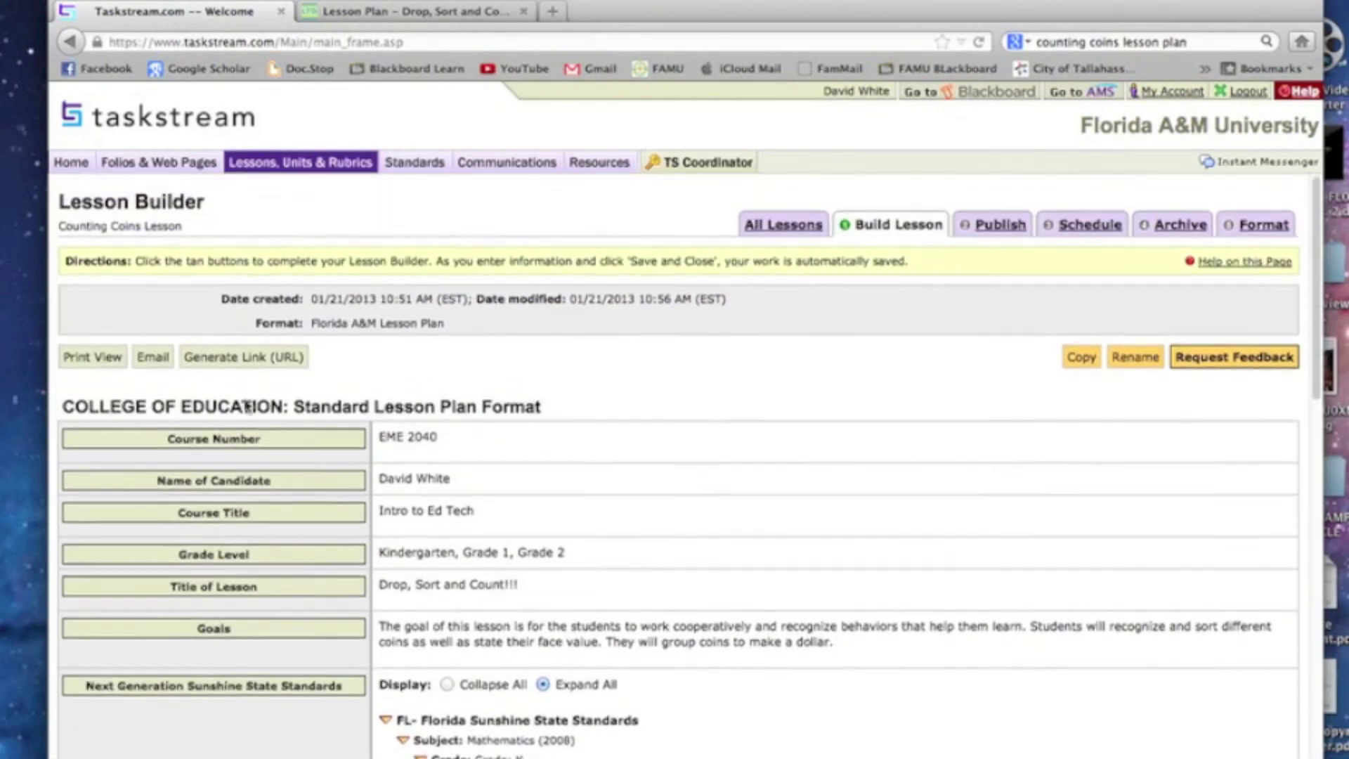